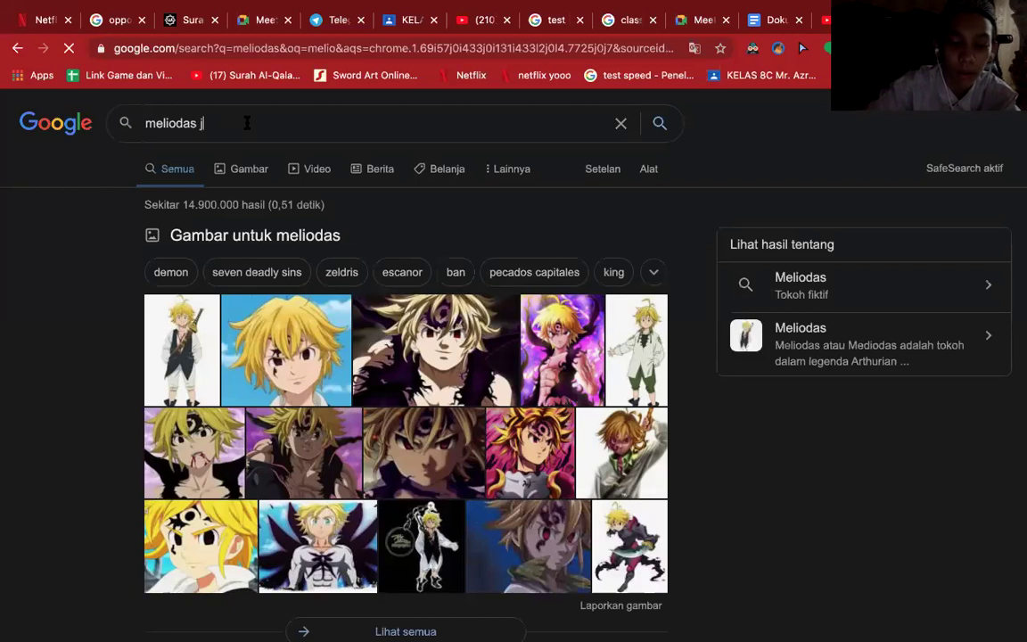
Search Google Images for "meliodas png" and choose the full-body Meliodas picture with purple flames from pngmart.com.
key(BackSpace)
text(png)
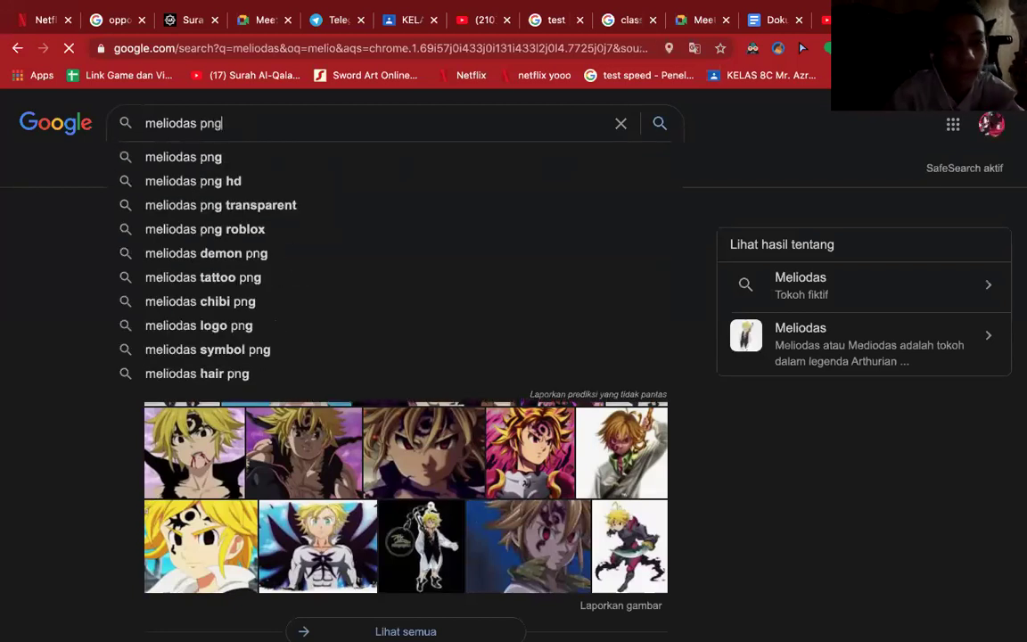
key(Return)
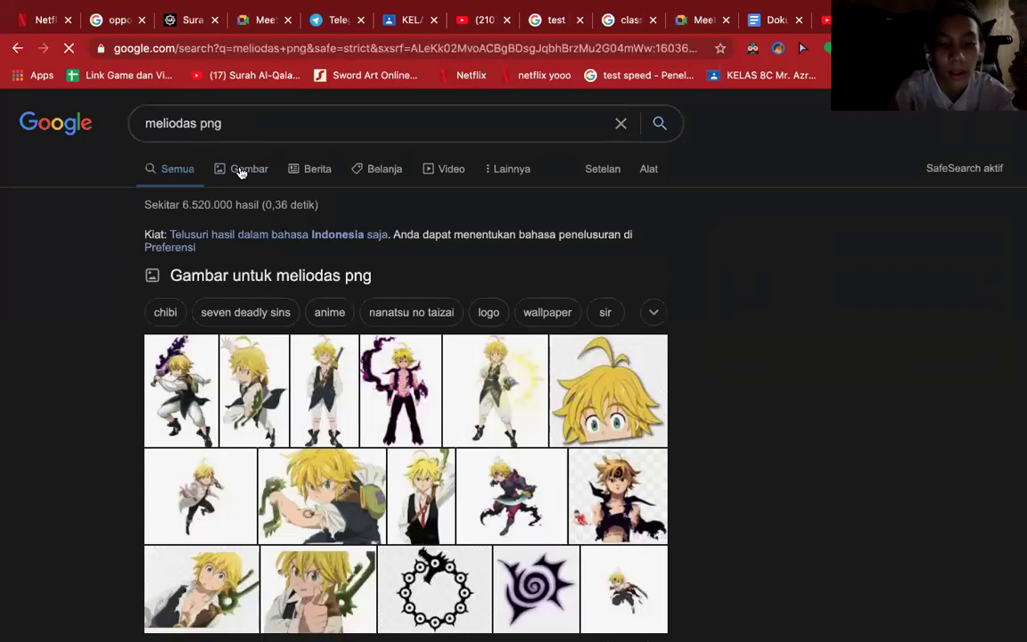
click(241, 172)
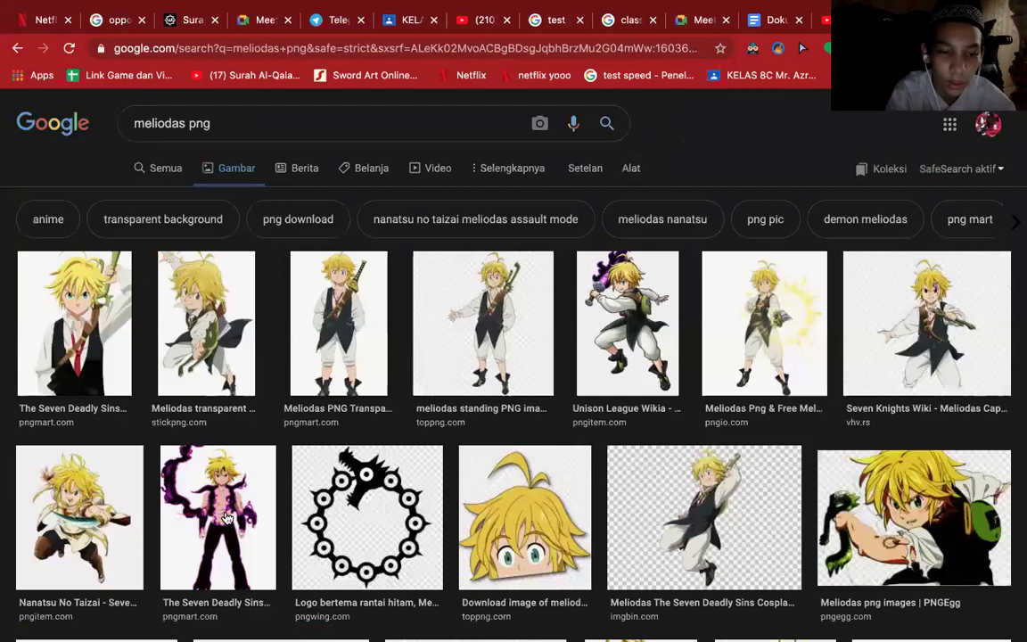
scroll(227, 516, down, 3)
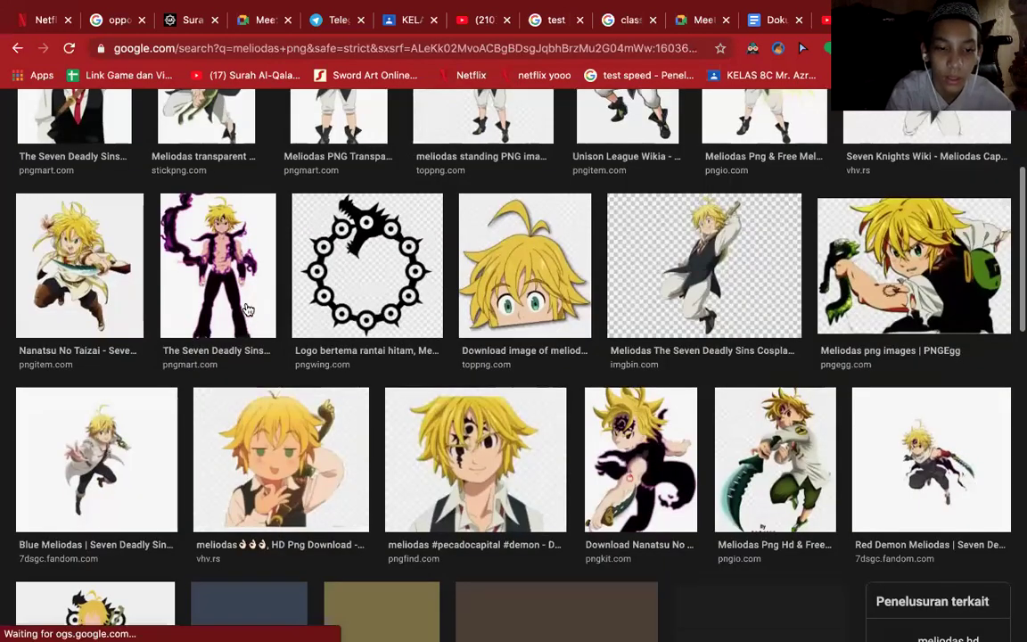
click(223, 276)
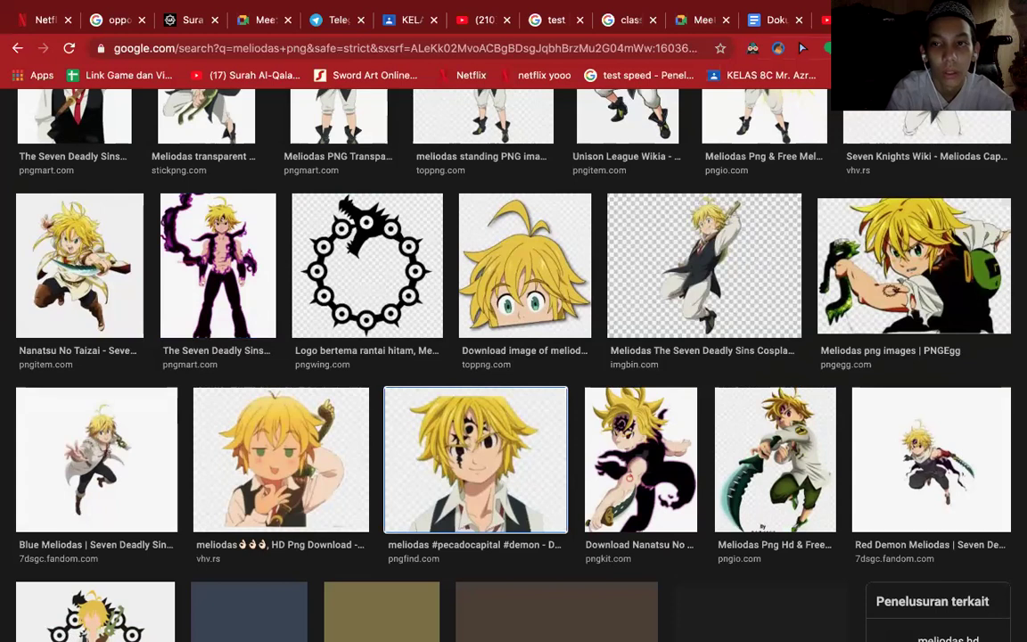
key(ctrl+t)
text(youtube.com)
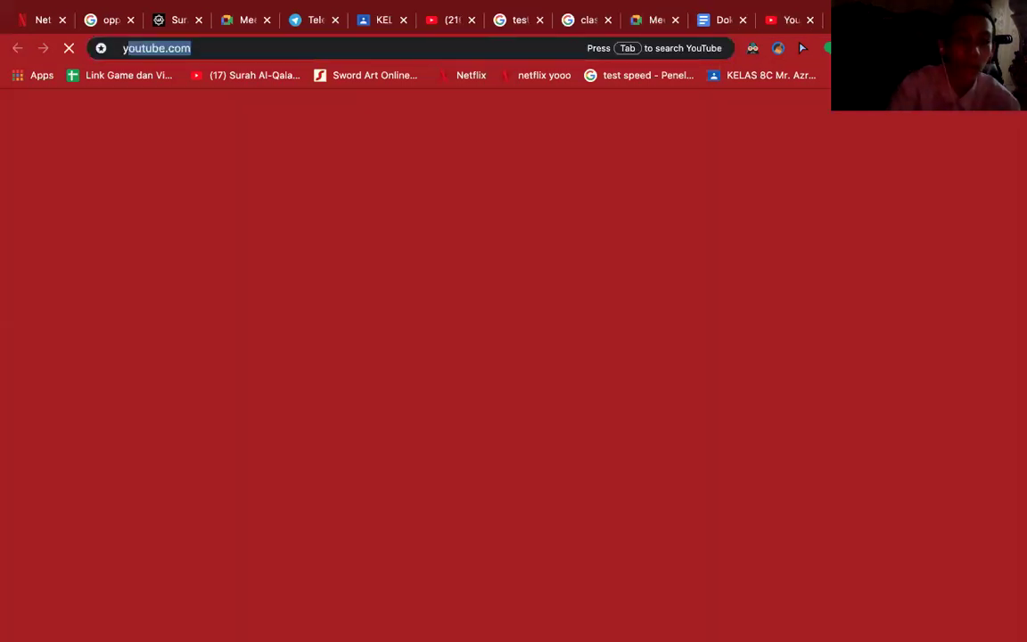
key(Return)
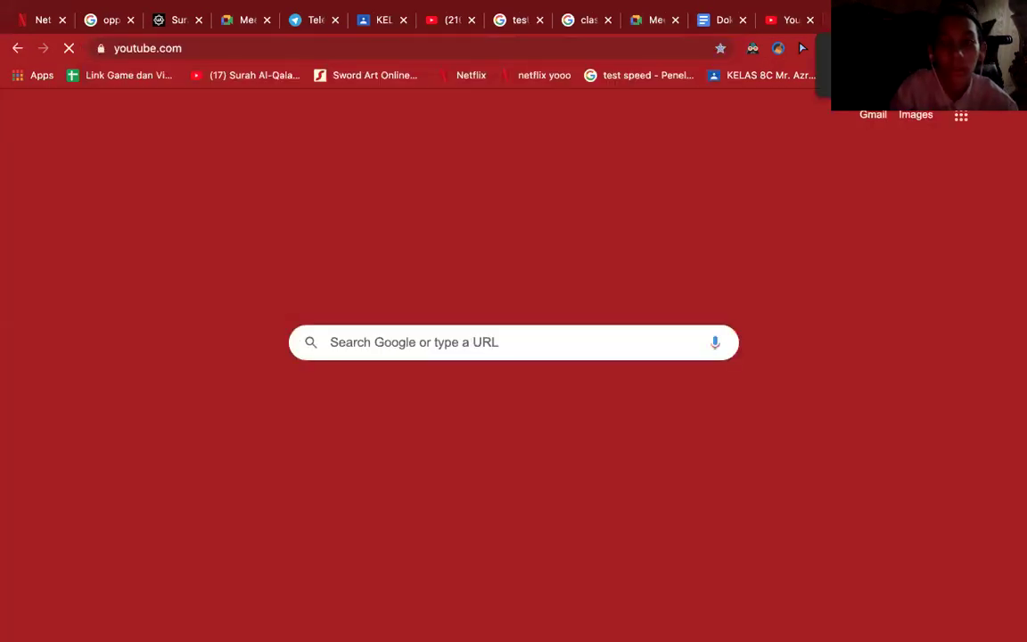
key(ctrl+w)
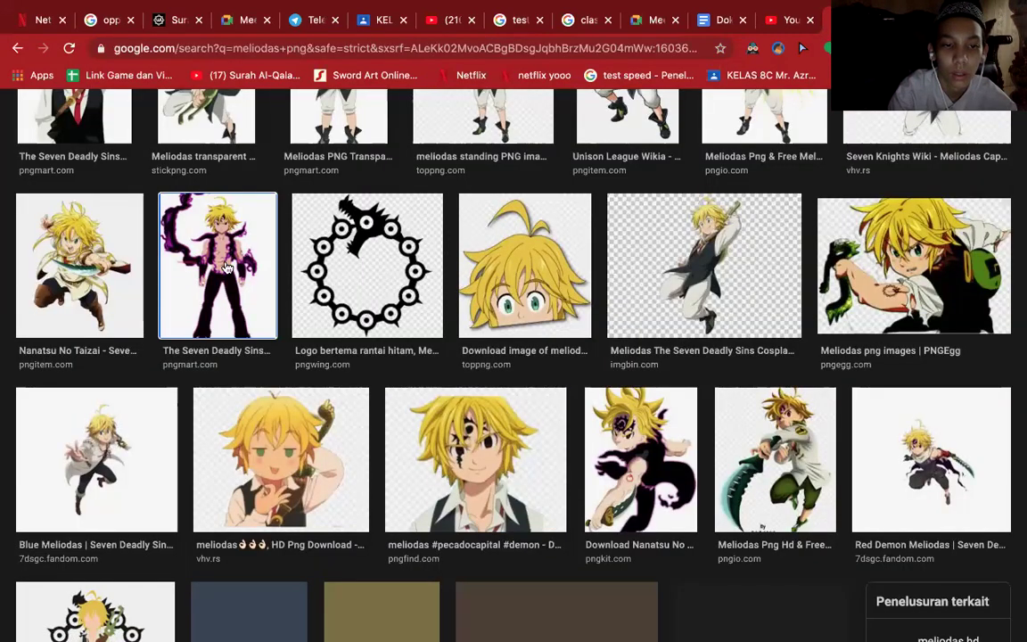
Copy the pngmart.com Meliodas picture with purple flames and paste it onto the blank artboard in Adobe Illustrator.
right_click(241, 261)
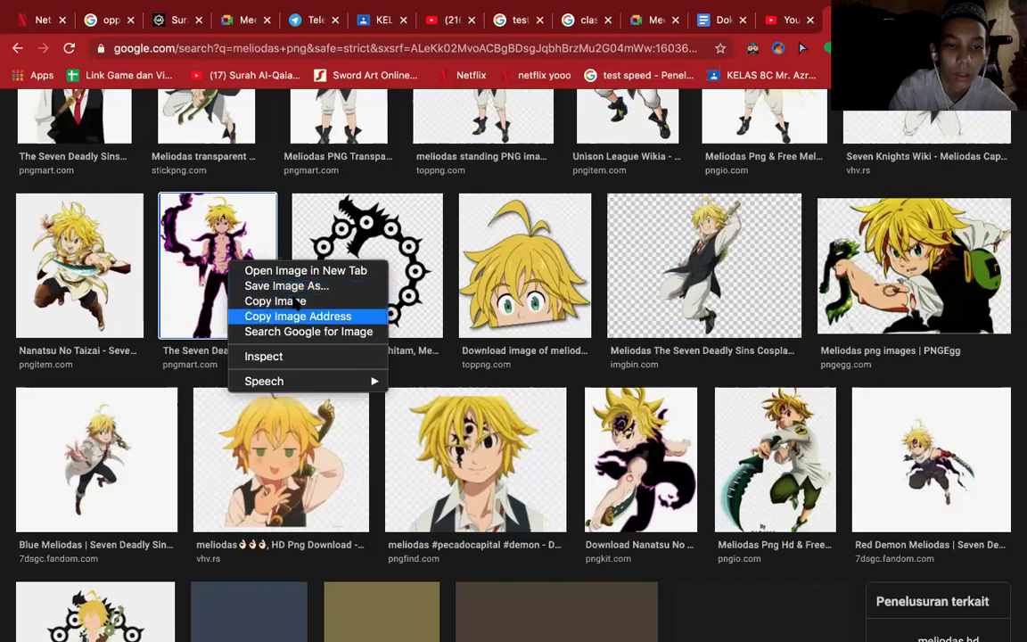
click(294, 304)
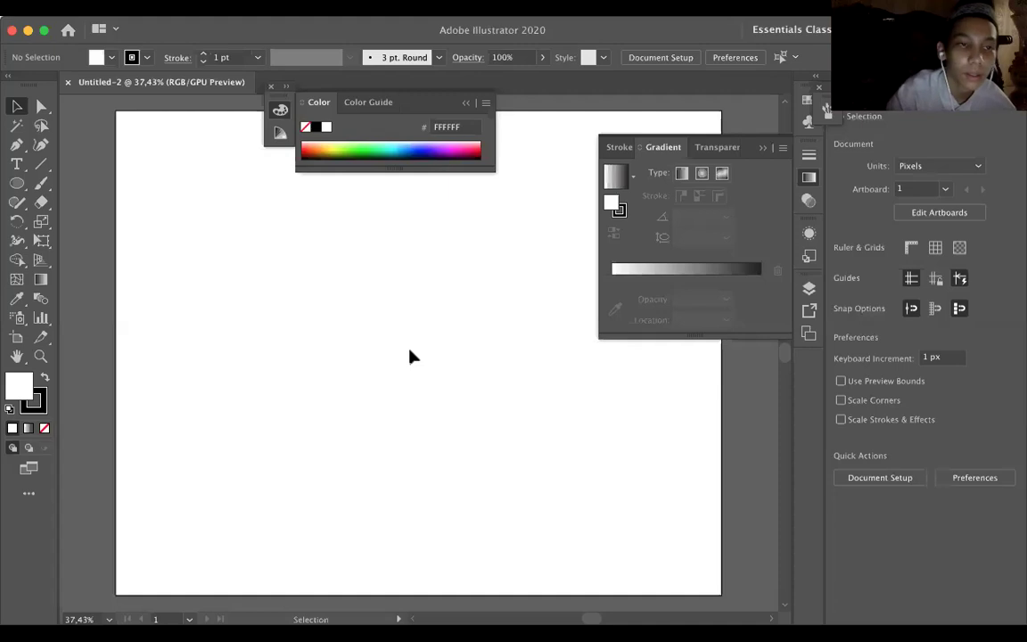
key(super+v)
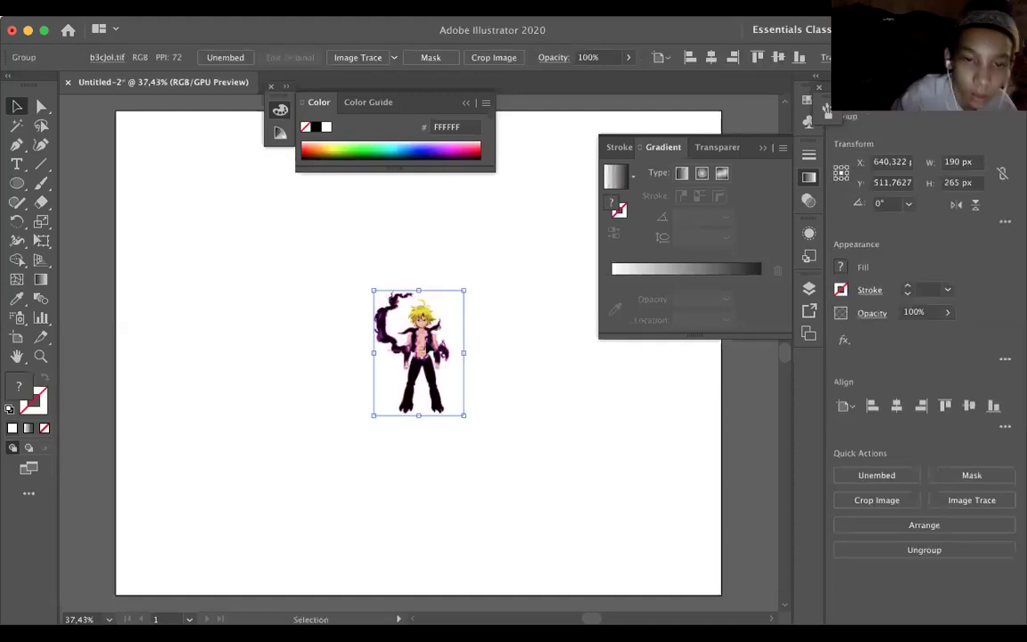
Lock the pasted Meliodas image on the artboard and examine it up close.
click(350, 337)
click(414, 346)
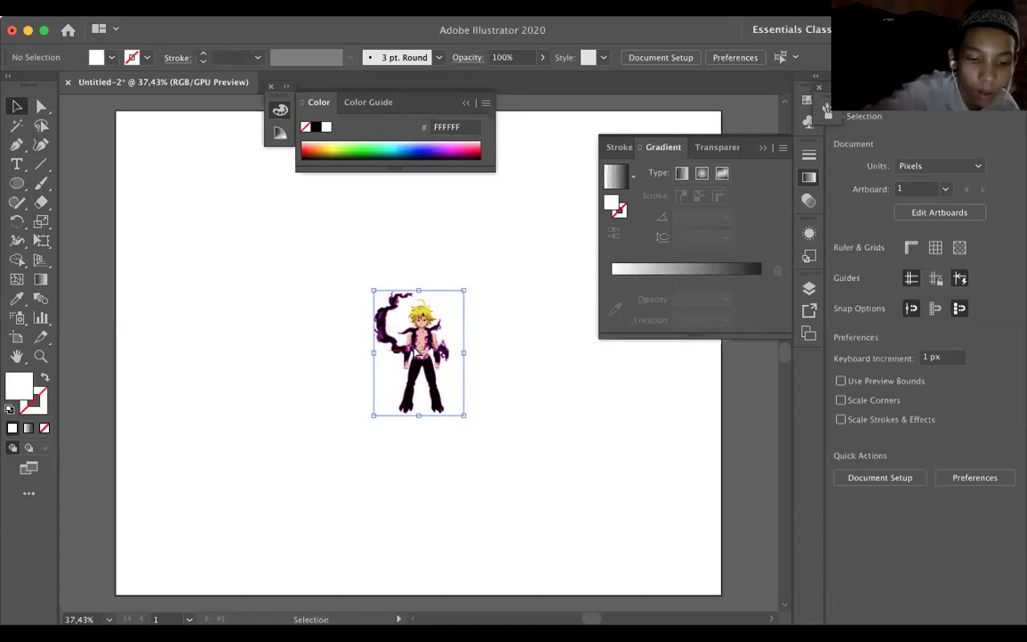
key(super+2)
scroll(413, 349, up, 5)
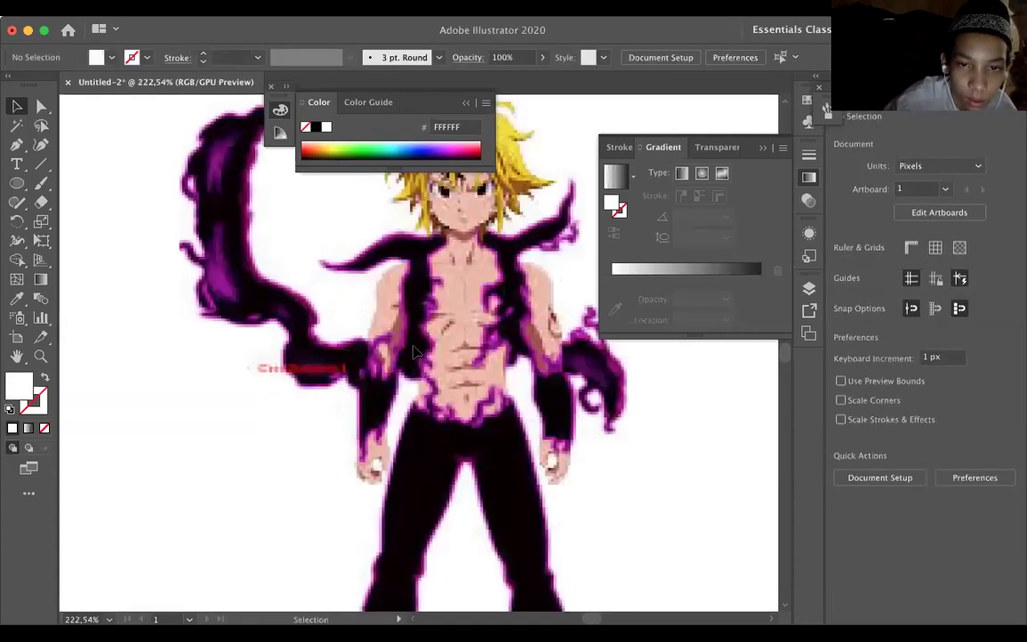
scroll(415, 352, up, 2)
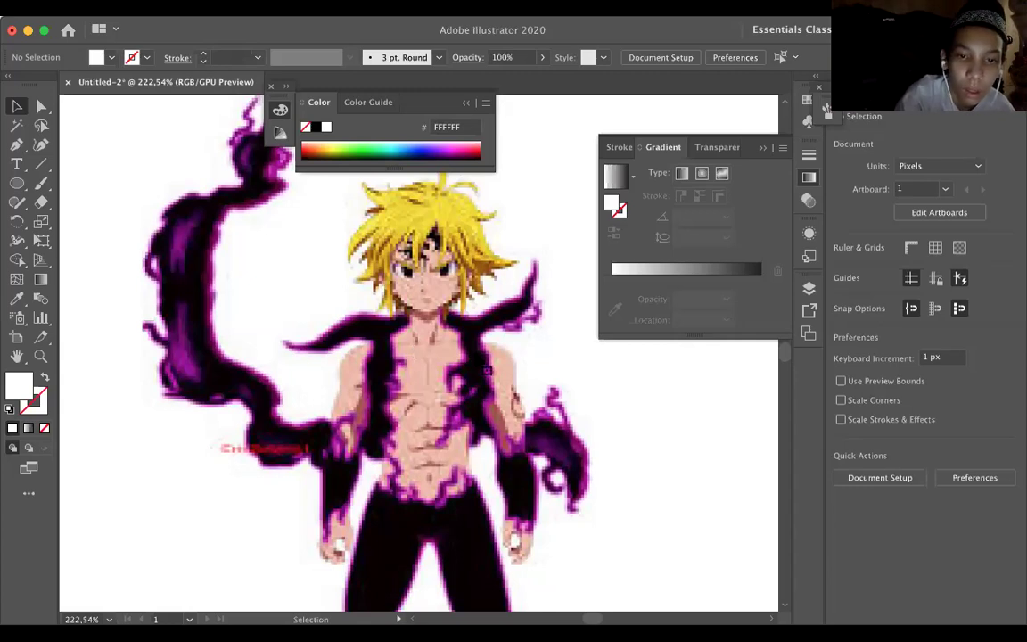
Place a larger version of the Meliodas image beside the first one.
key(ctrl+a)
key(ctrl+0)
drag(475, 356, 654, 360)
key(ctrl+shift+a)
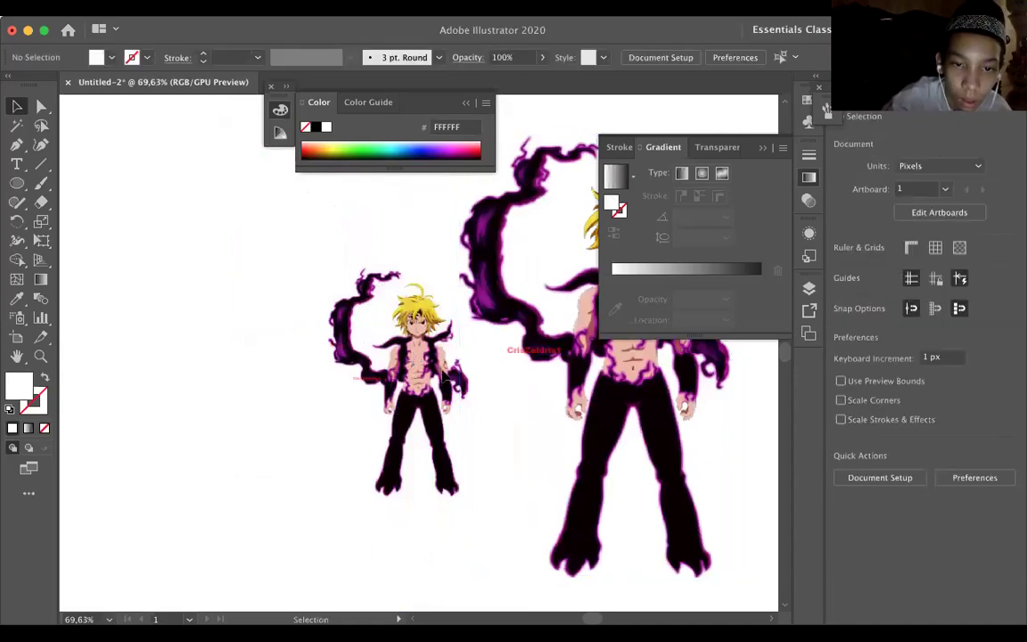
scroll(444, 376, right, 5)
scroll(444, 375, up, 1)
scroll(444, 375, down, 1)
scroll(444, 375, right, 1)
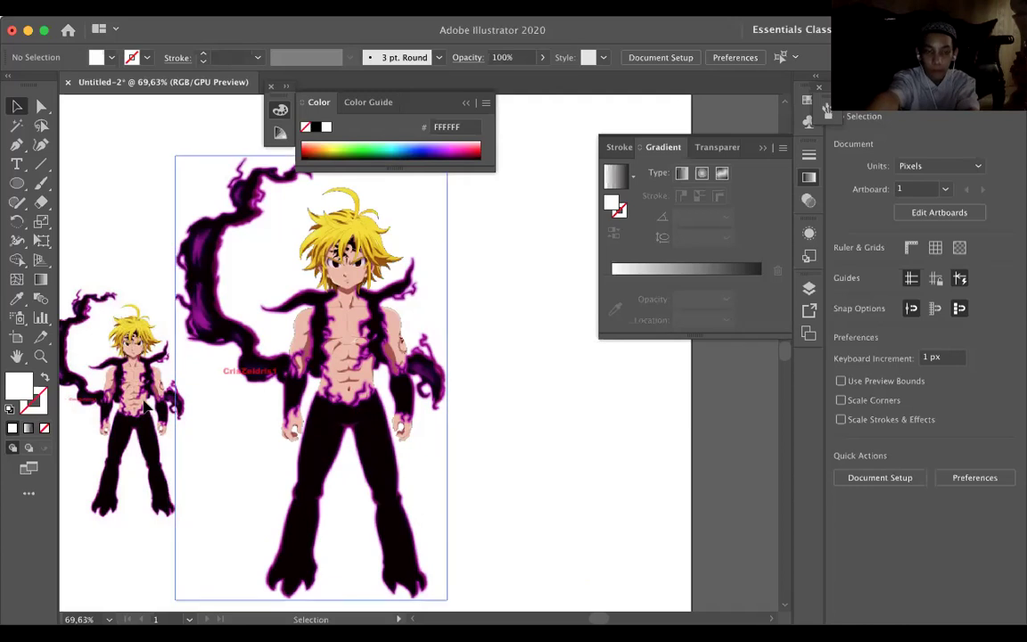
Delete the larger Meliodas image.
click(236, 401)
key(Delete)
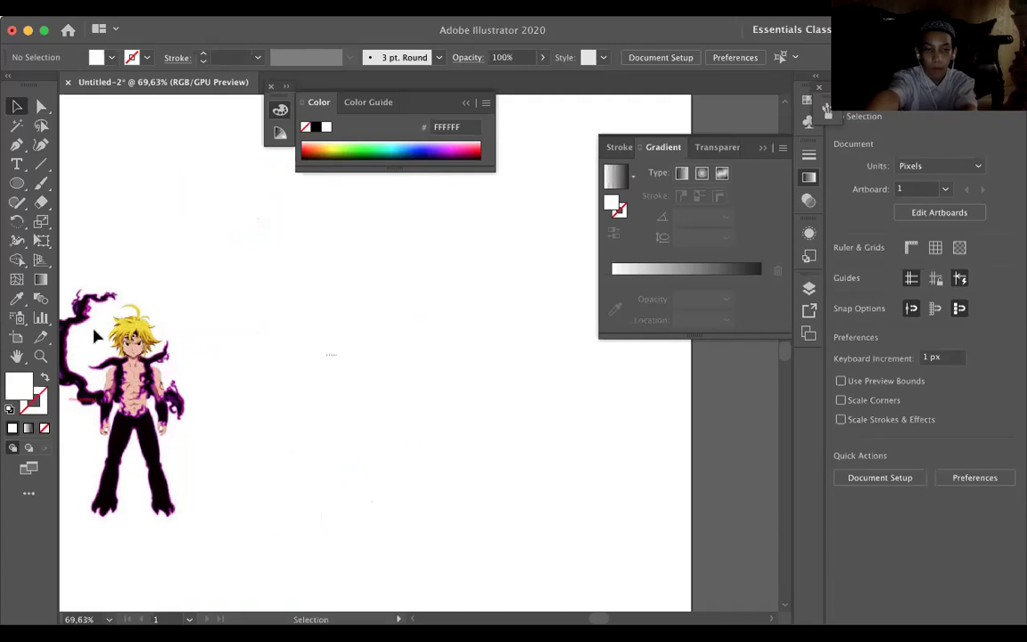
Paste the red motorcycle photo beside the Meliodas image and leave it deselected.
scroll(356, 365, left, 3)
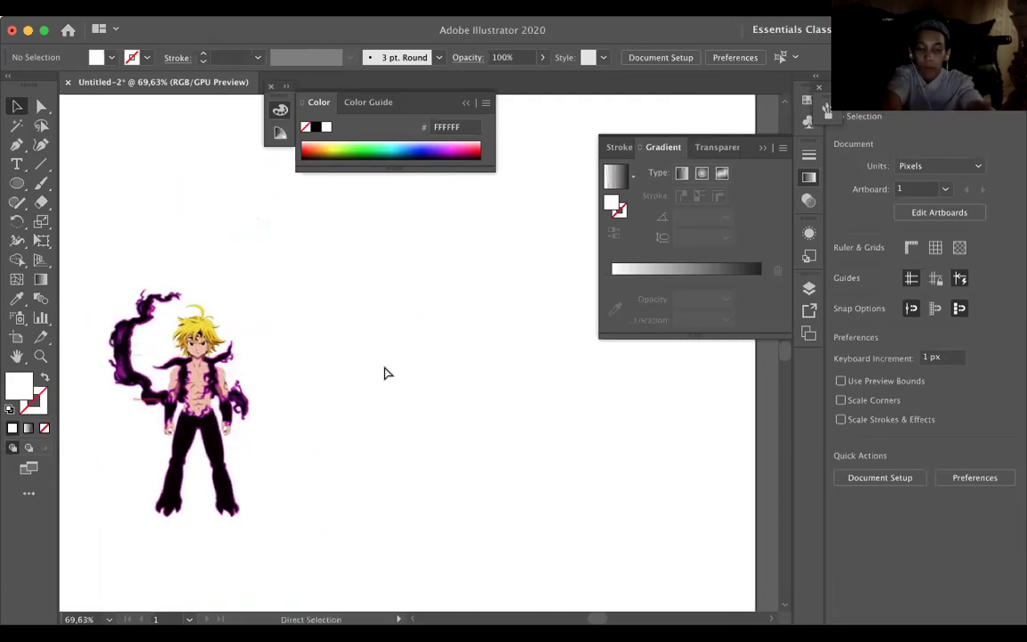
key(ctrl+v)
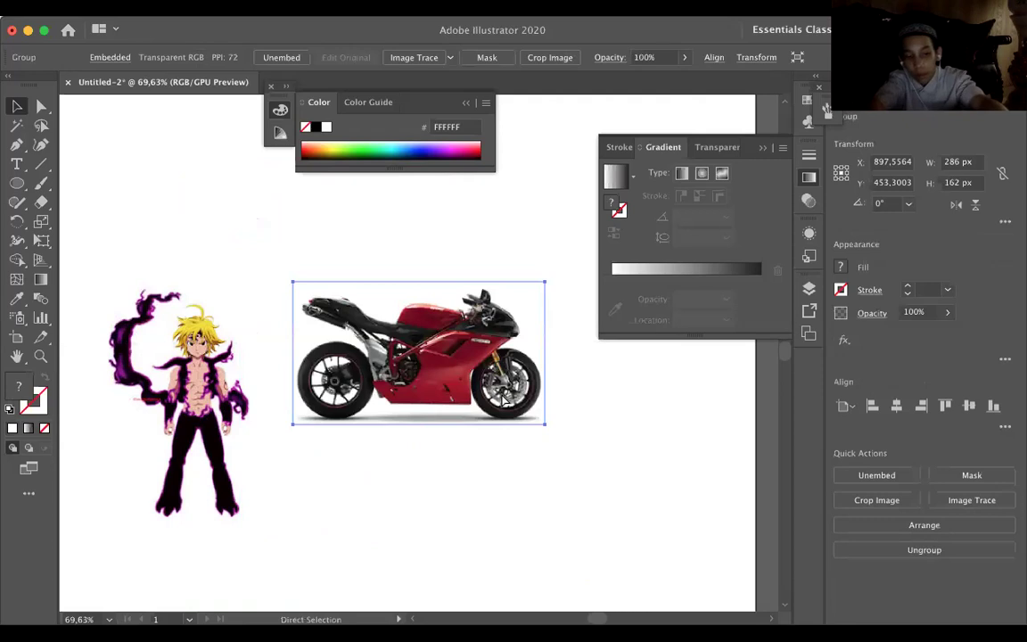
key(Delete)
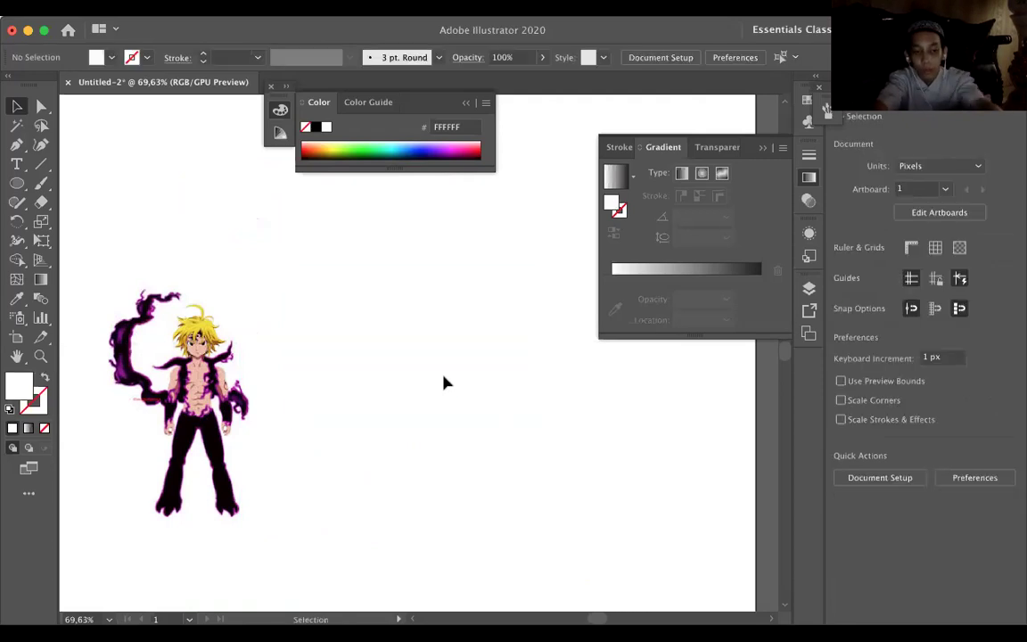
key(super+v)
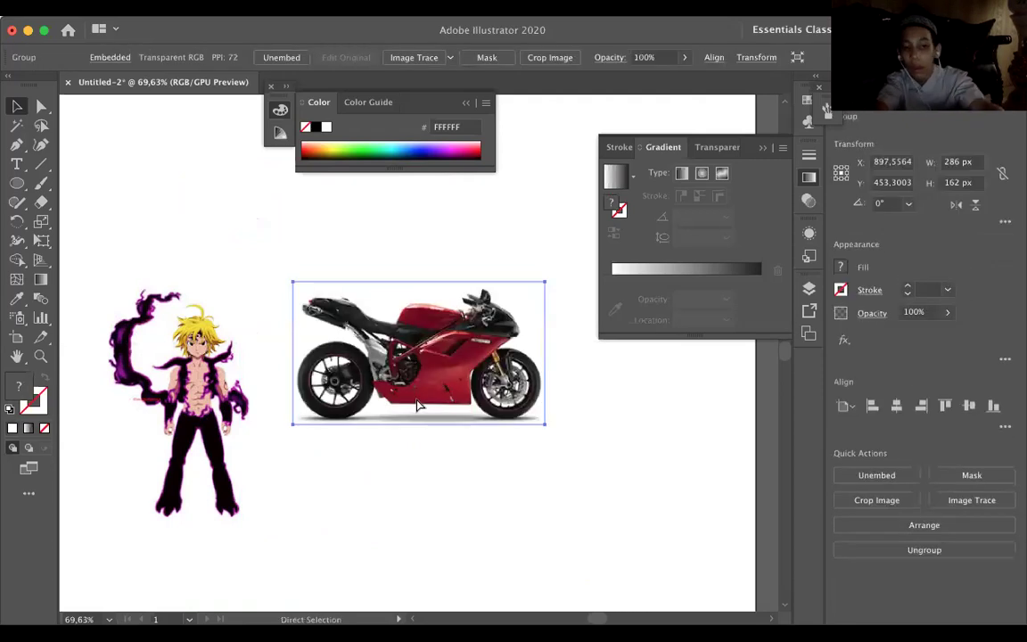
key(super+shift+a)
Start a Pen tool path at the rear lower corner of the motorcycle's red fuel tank, tracing its rear and upper edges.
scroll(440, 332, up, 5)
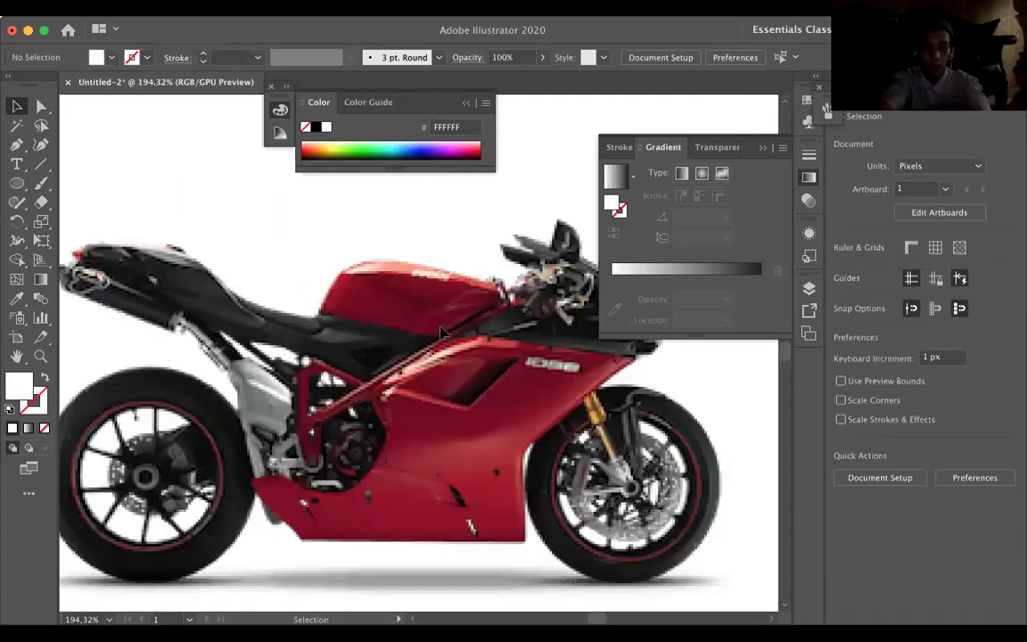
scroll(439, 332, up, 4)
scroll(440, 333, left, 10)
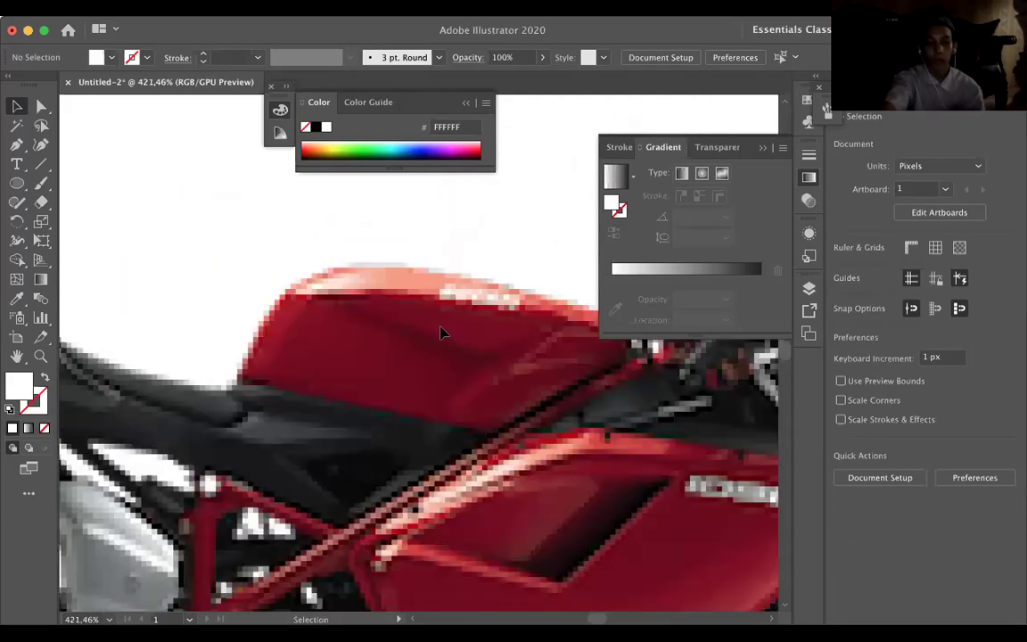
scroll(440, 332, right, 5)
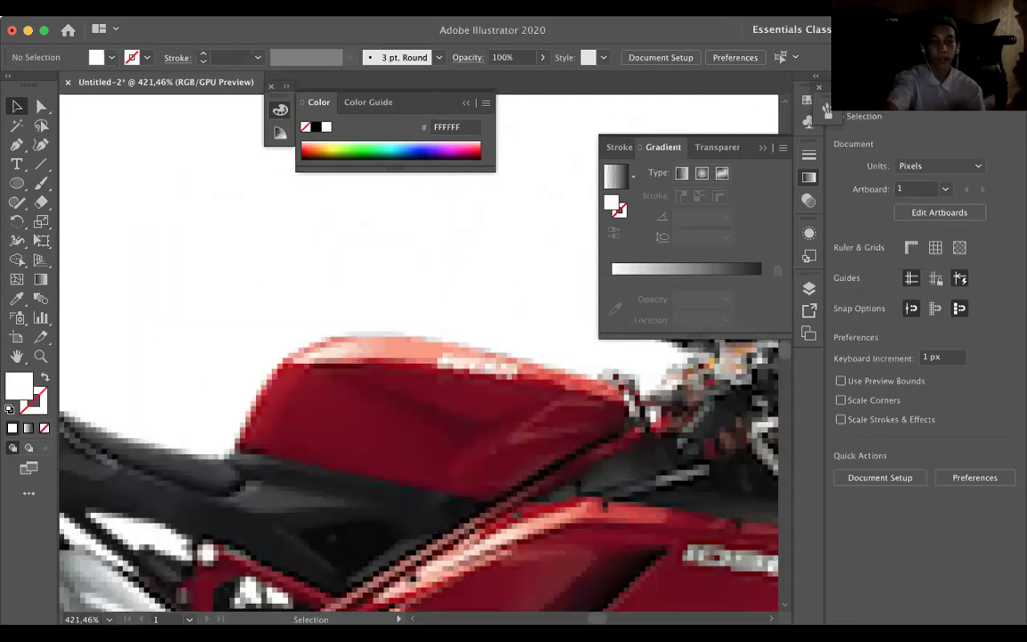
click(17, 145)
scroll(230, 419, up, 2)
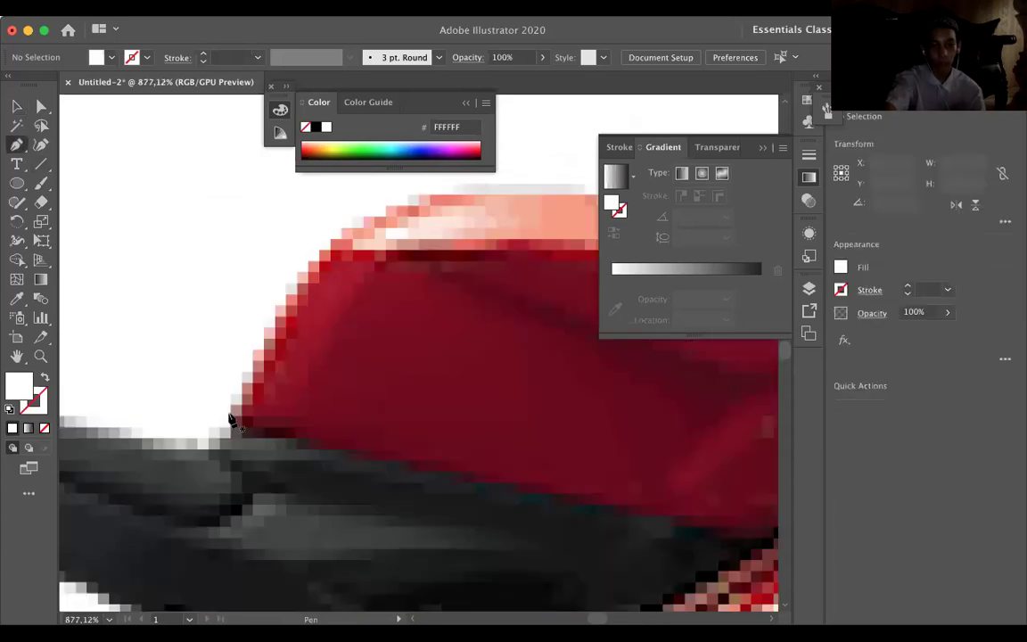
click(225, 413)
click(287, 300)
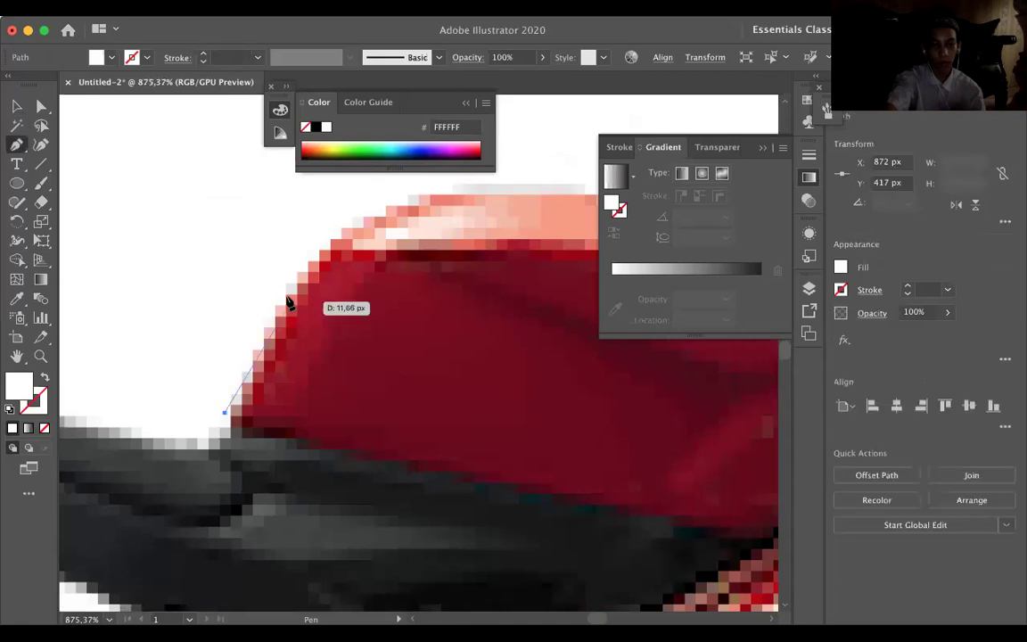
click(287, 298)
scroll(288, 301, up, 3)
scroll(288, 301, right, 5)
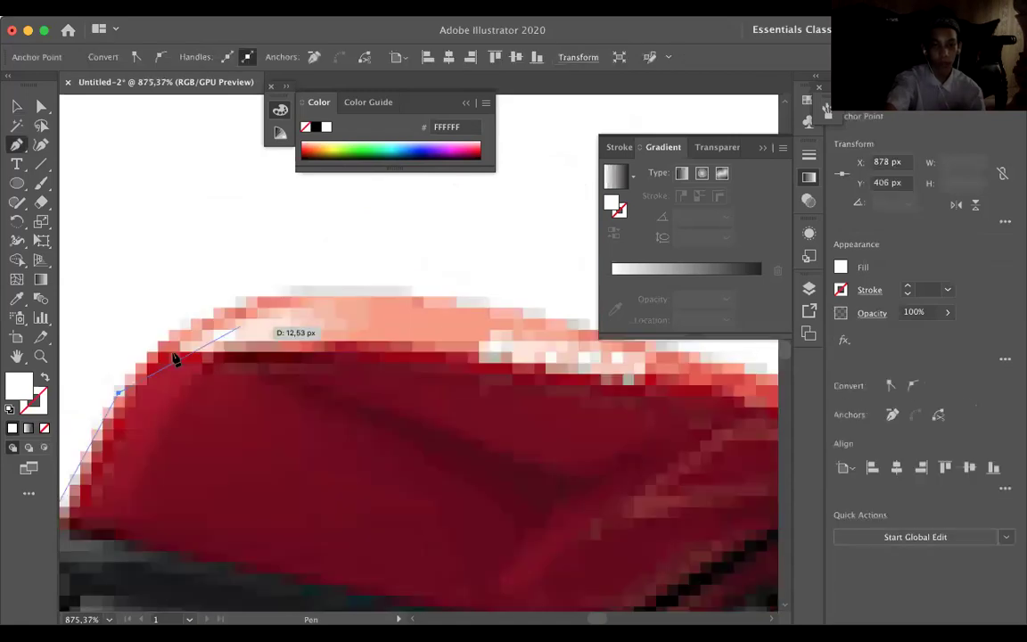
drag(152, 350, 711, 426)
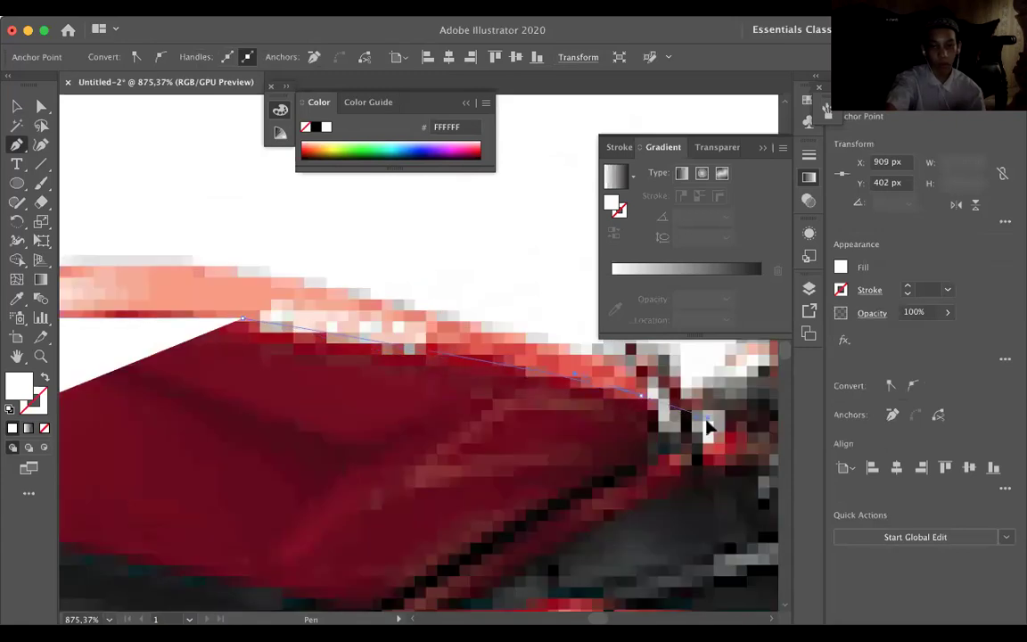
Continue the tank path around its front corner and down to the lowest point of the red panel.
click(641, 395)
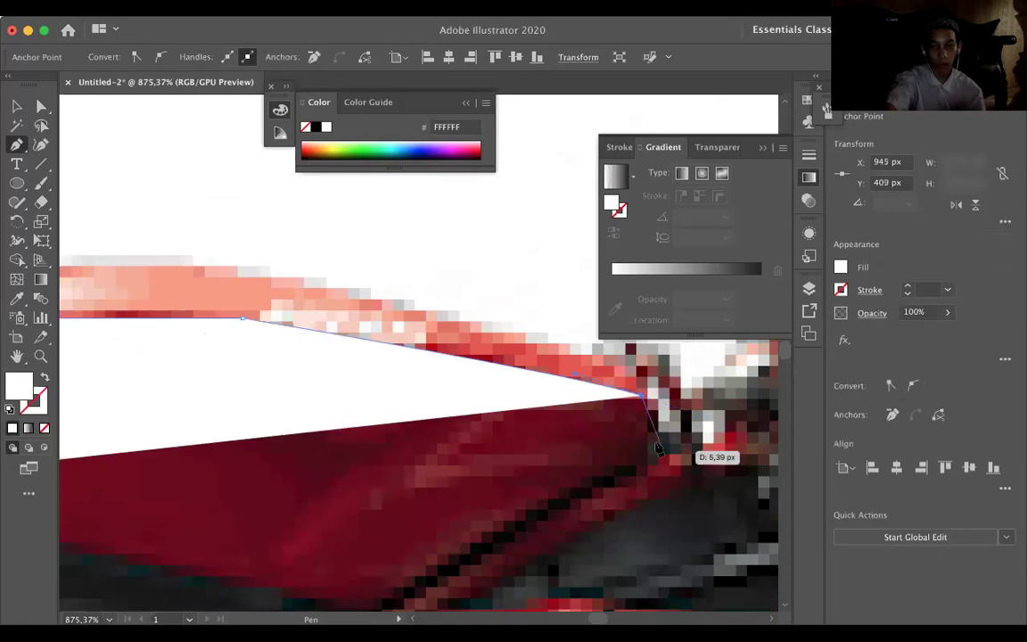
click(652, 432)
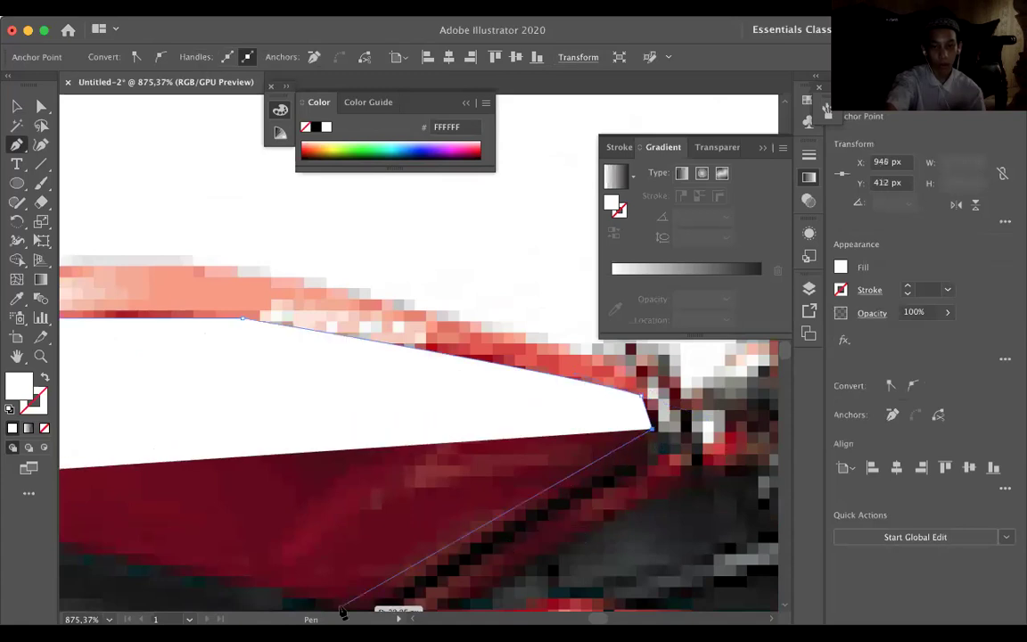
scroll(357, 579, down, 2)
click(406, 549)
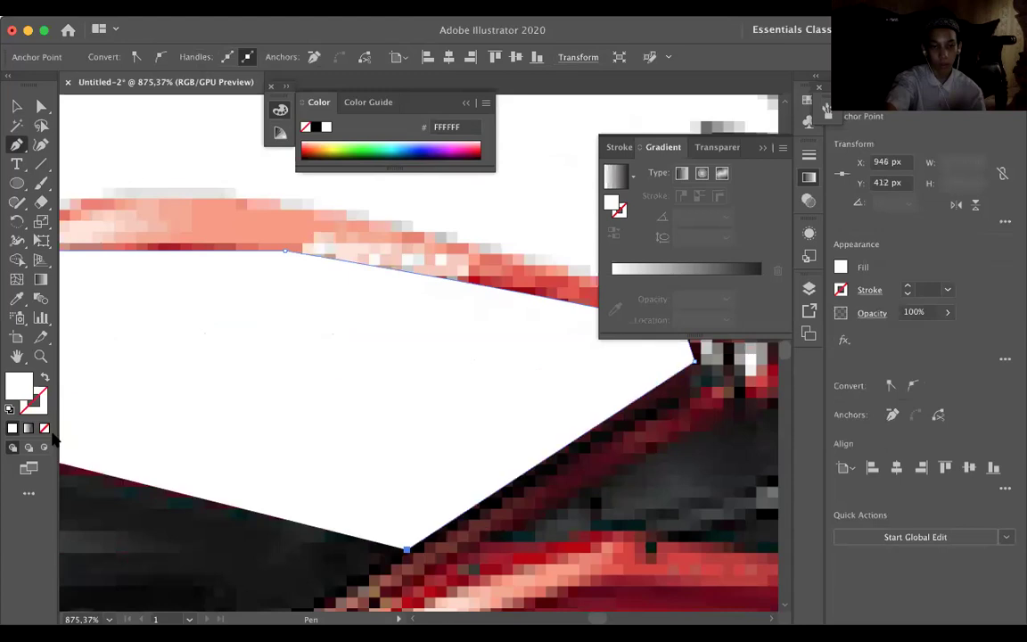
Remove the path's fill and close the tank outline at its starting anchor point.
key(/)
scroll(158, 484, left, 5)
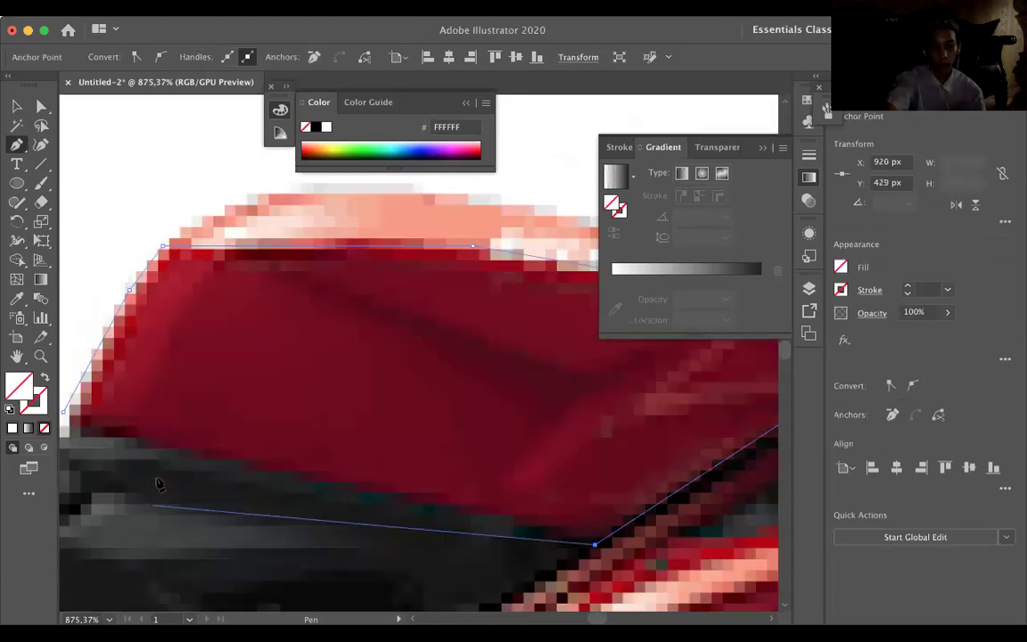
scroll(94, 428, left, 1)
click(94, 428)
Fill the tank shape with the dark red 73091F sampled from the photo, and deselect it with the Pen tool ready.
key(i)
click(286, 356)
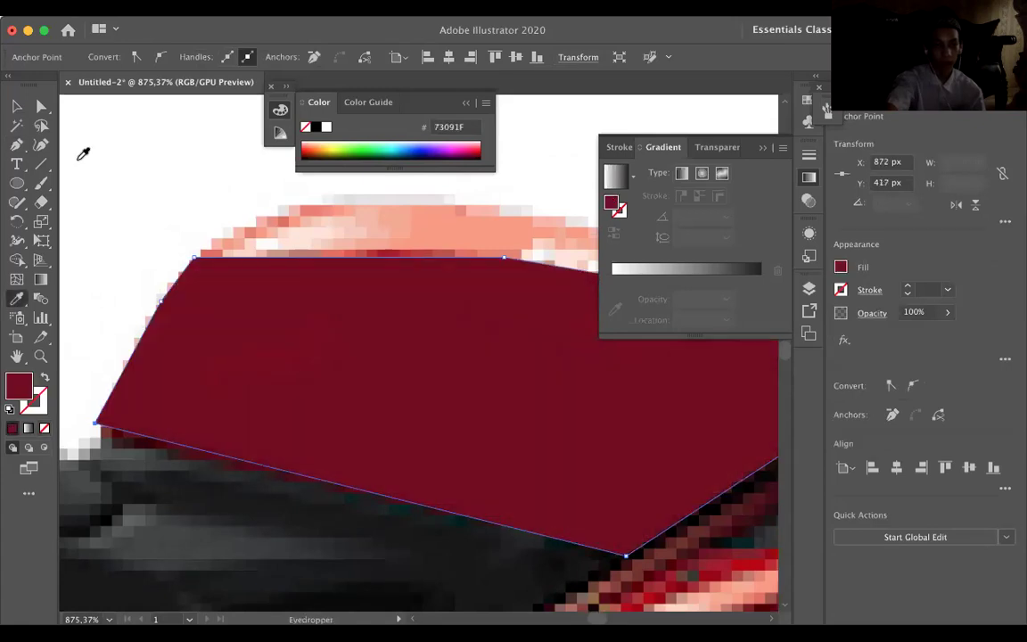
key(y)
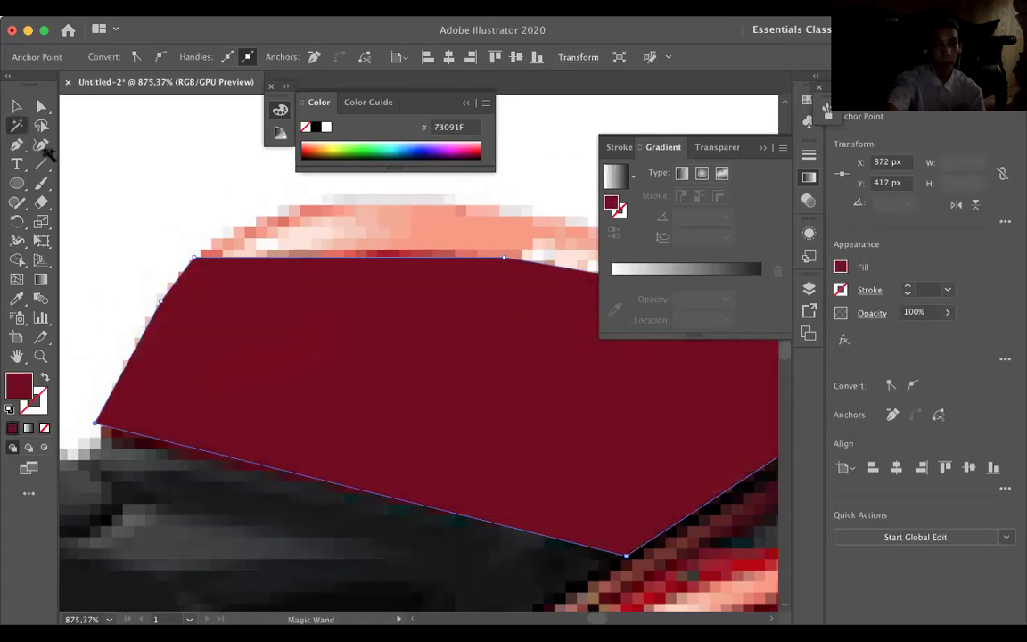
key(p)
key(super+shift+a)
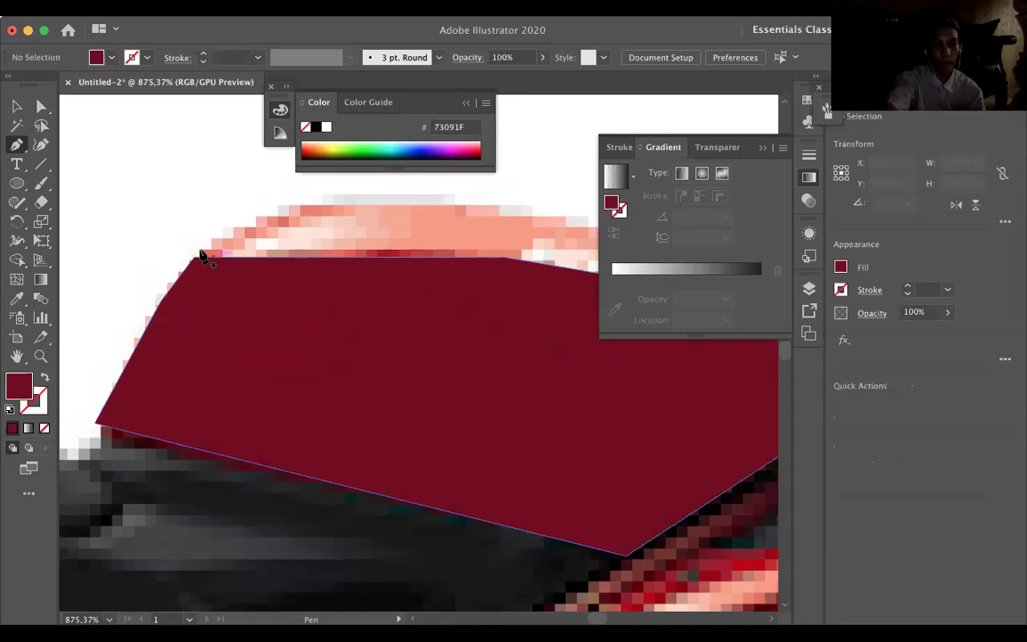
Trace the outer edge of the tank's light highlight with the Pen tool, from the tank's rear upper corner to its front end.
click(194, 248)
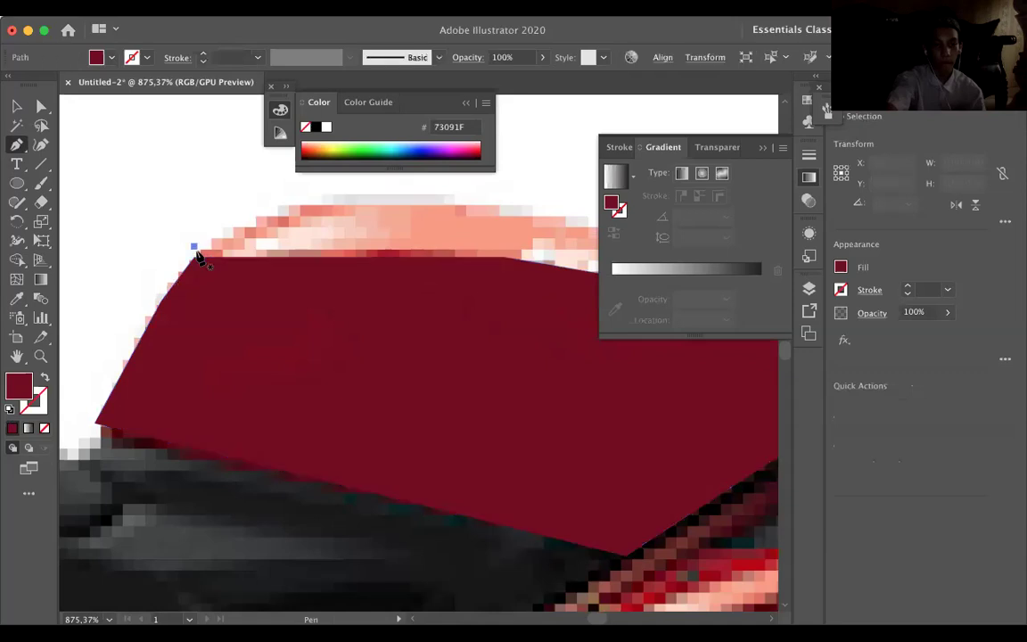
click(294, 208)
scroll(341, 224, right, 3)
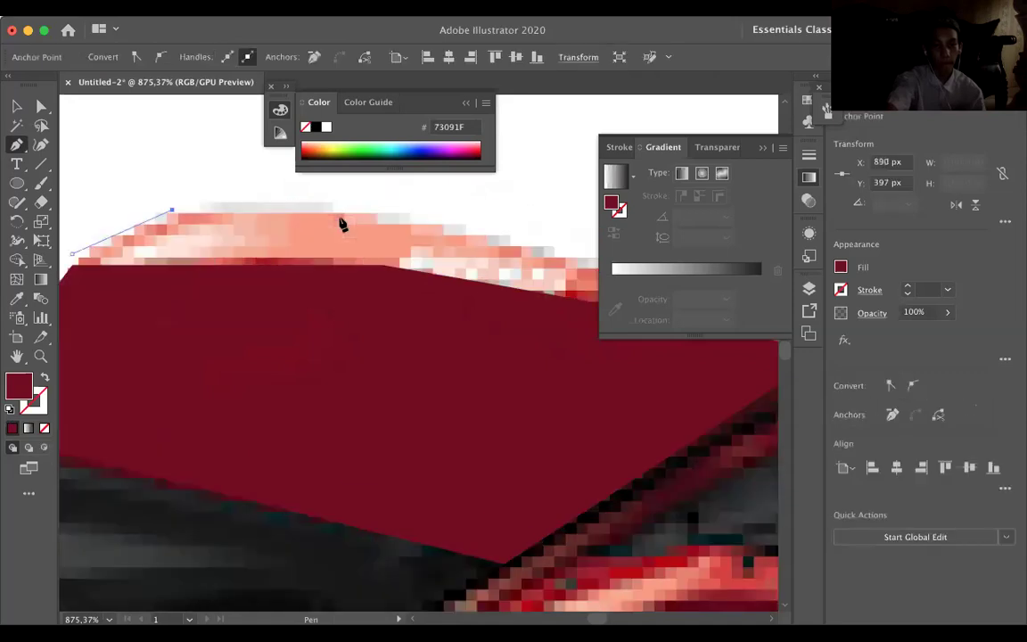
scroll(311, 218, right, 2)
click(325, 215)
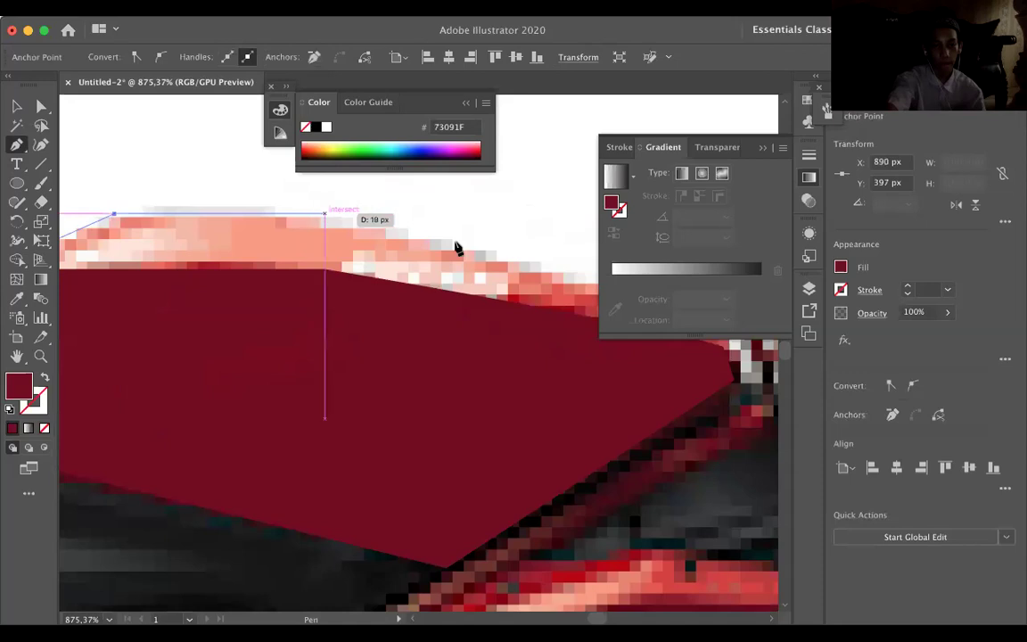
scroll(561, 294, right, 3)
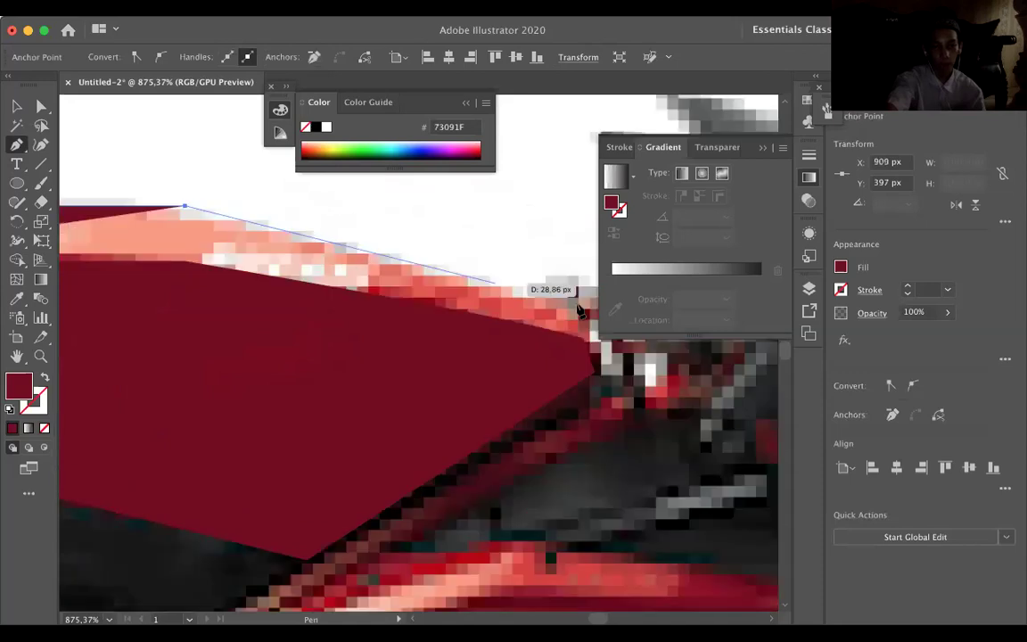
click(587, 335)
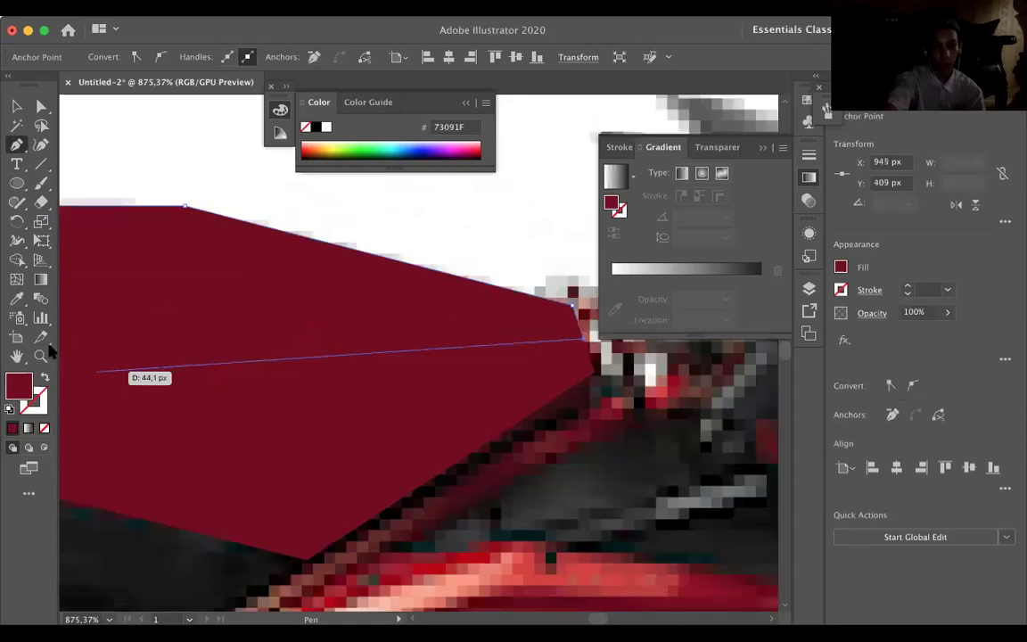
Remove the highlight path's fill, trace back along the dark red tank's upper edge, and close the outline at its rear starting corner.
click(44, 429)
click(353, 291)
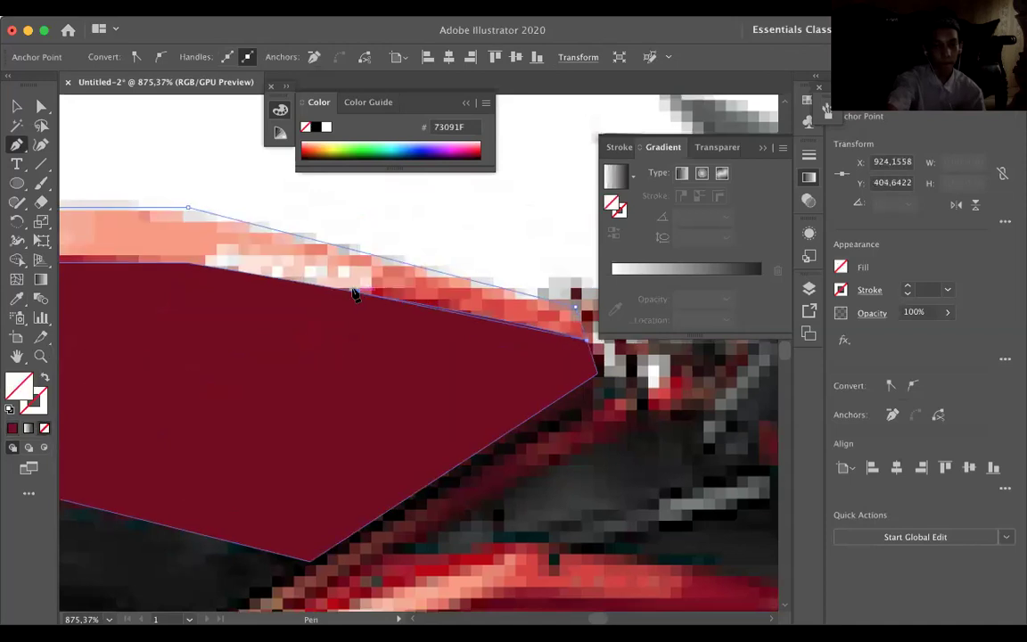
scroll(354, 292, left, 5)
click(353, 291)
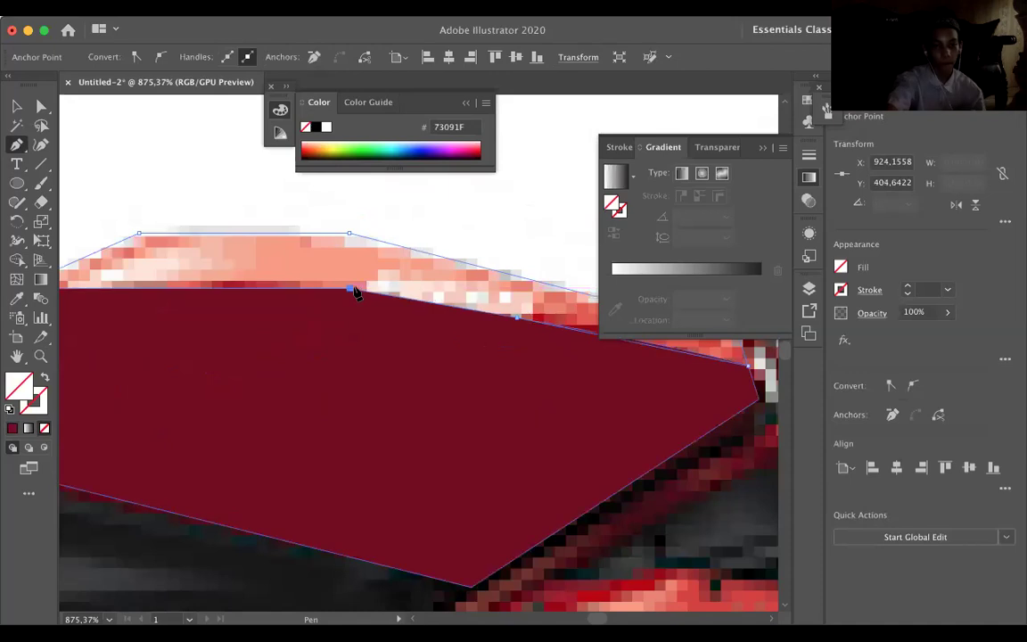
scroll(257, 322, left, 6)
scroll(256, 322, up, 1)
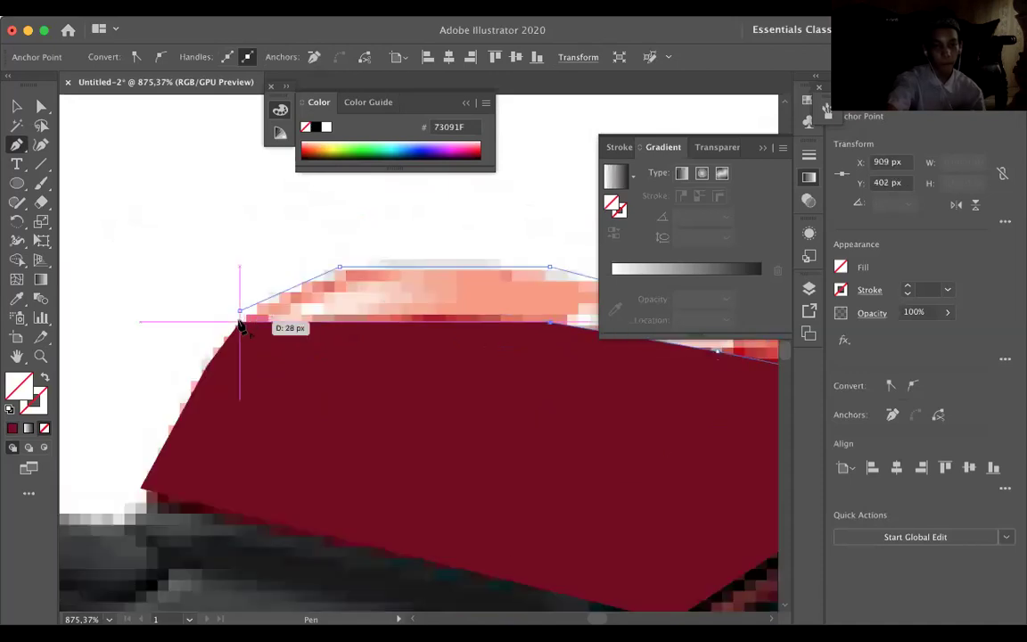
click(239, 323)
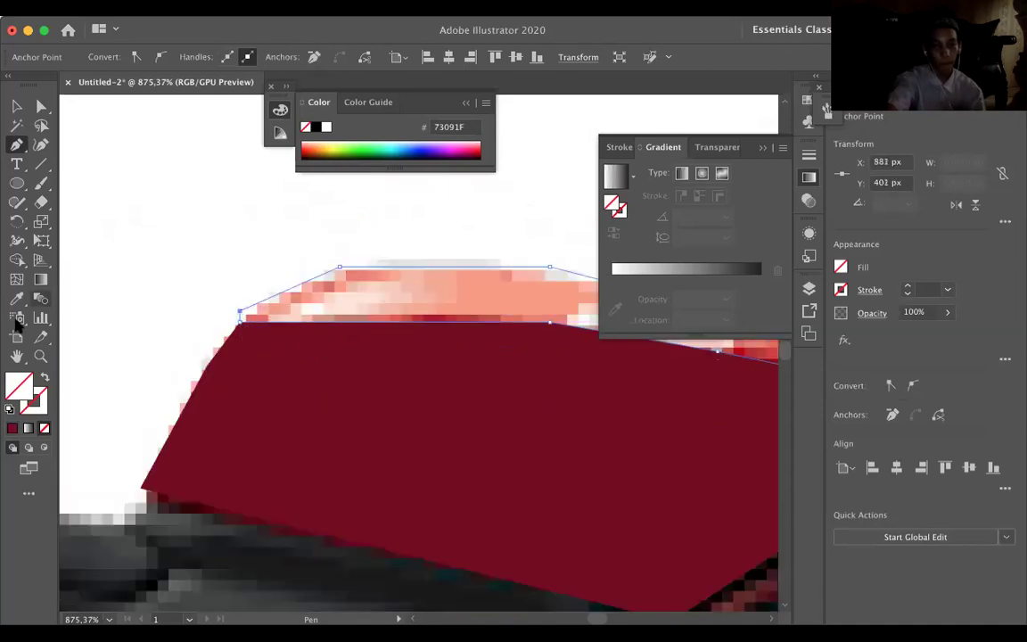
Fill the highlight strip with the salmon colour F99C81 sampled from the photo and deselect it.
click(441, 301)
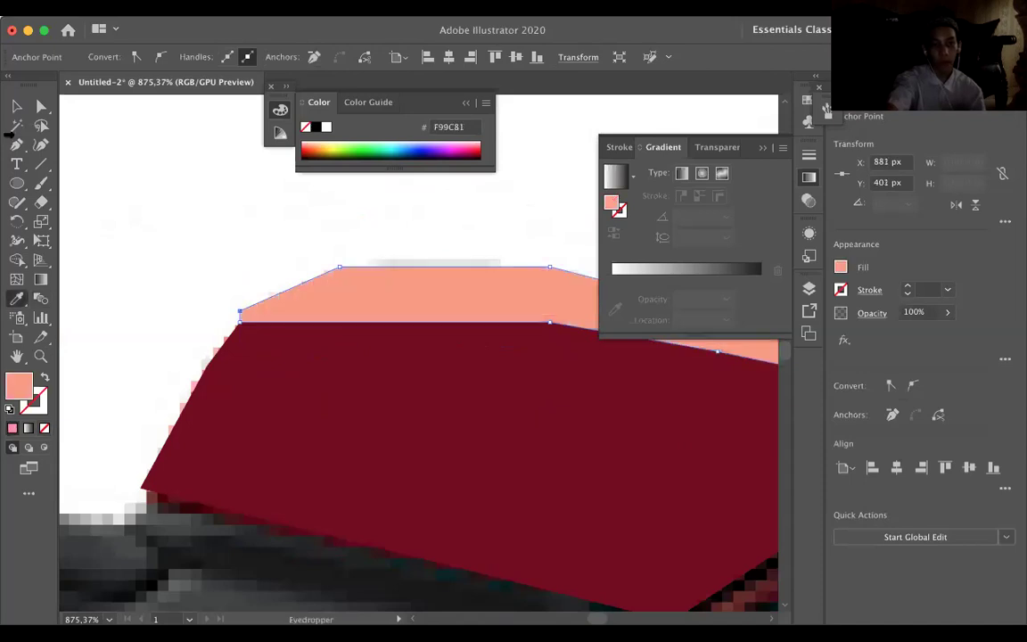
key(v)
click(232, 268)
Examine the traced tank shapes against the whole motorcycle and the untraced parts below the tank.
scroll(231, 268, down, 10)
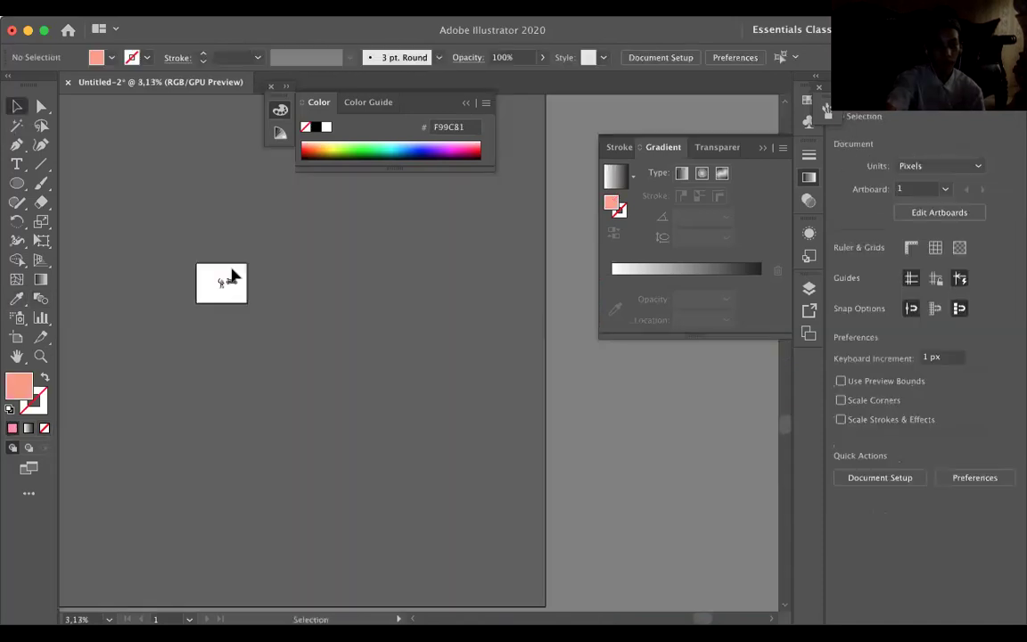
scroll(232, 275, up, 3)
scroll(232, 275, up, 5)
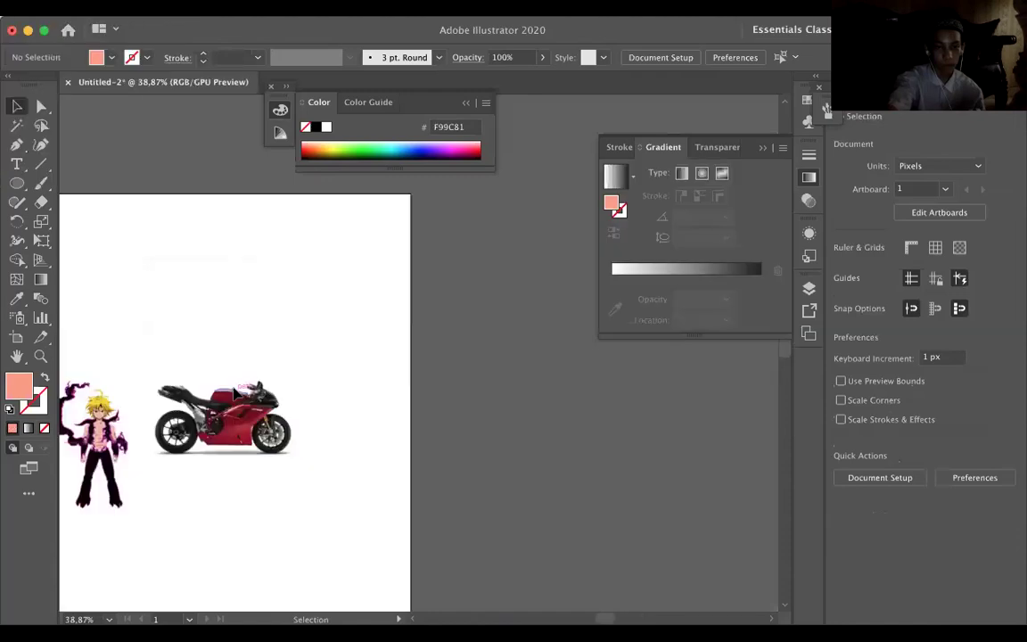
scroll(233, 392, down, 2)
scroll(234, 392, up, 1)
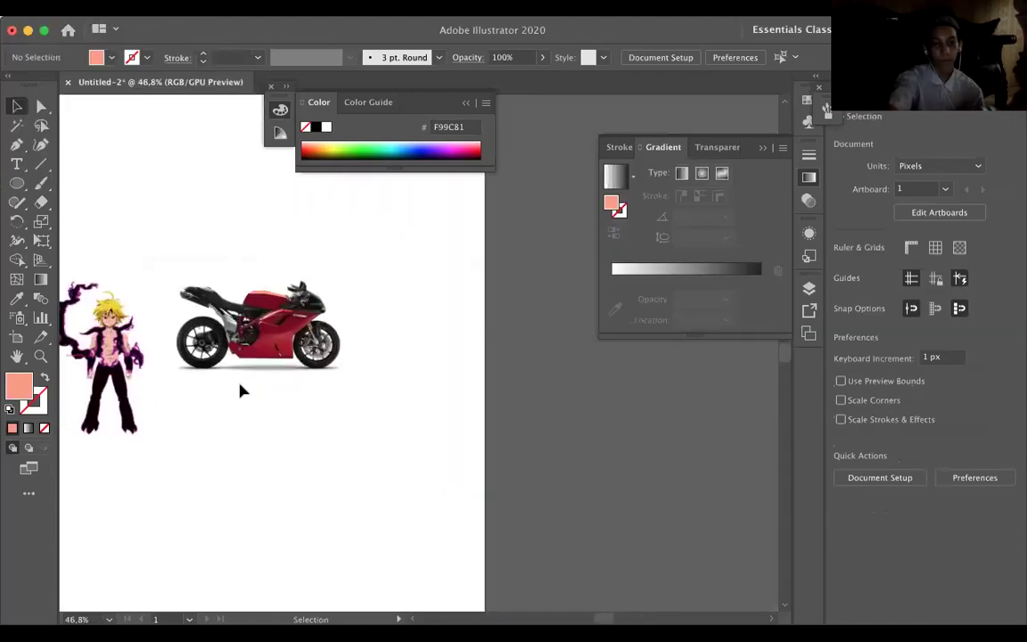
scroll(240, 390, up, 3)
scroll(240, 390, up, 3)
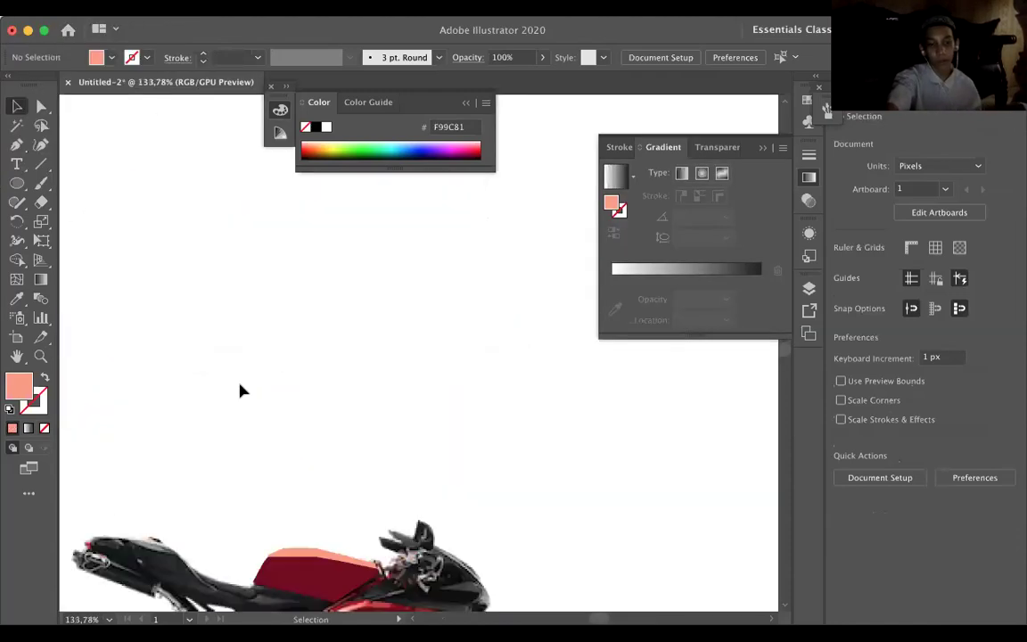
scroll(241, 391, down, 5)
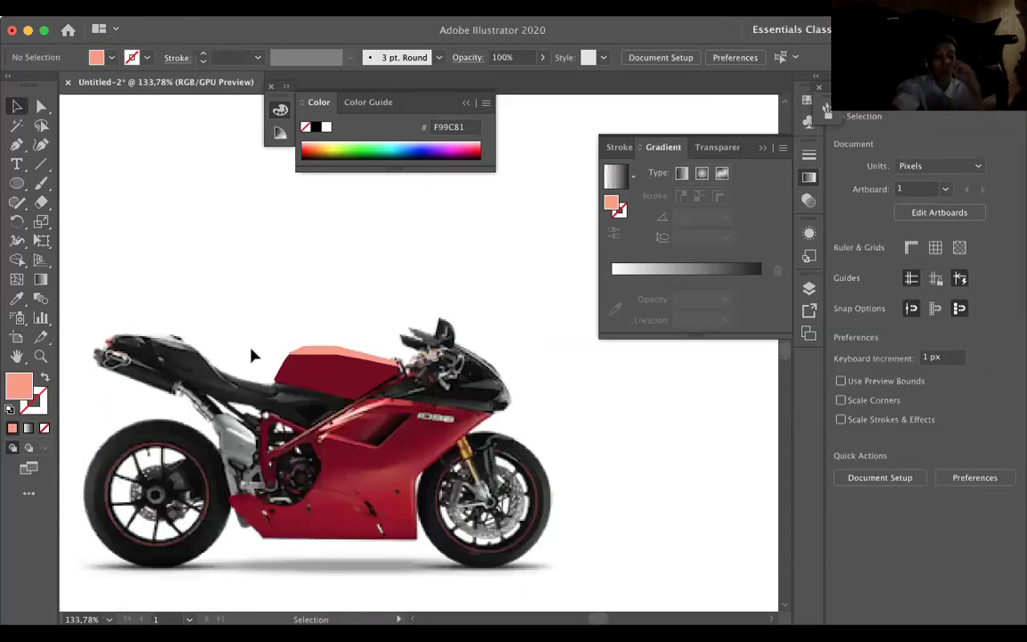
scroll(251, 355, up, 2)
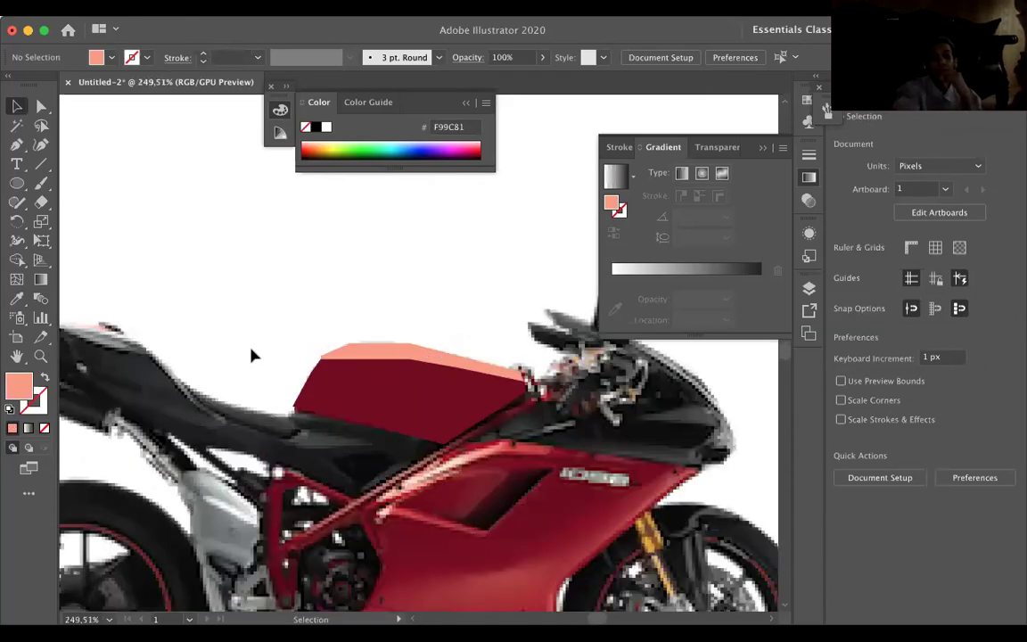
scroll(251, 354, down, 3)
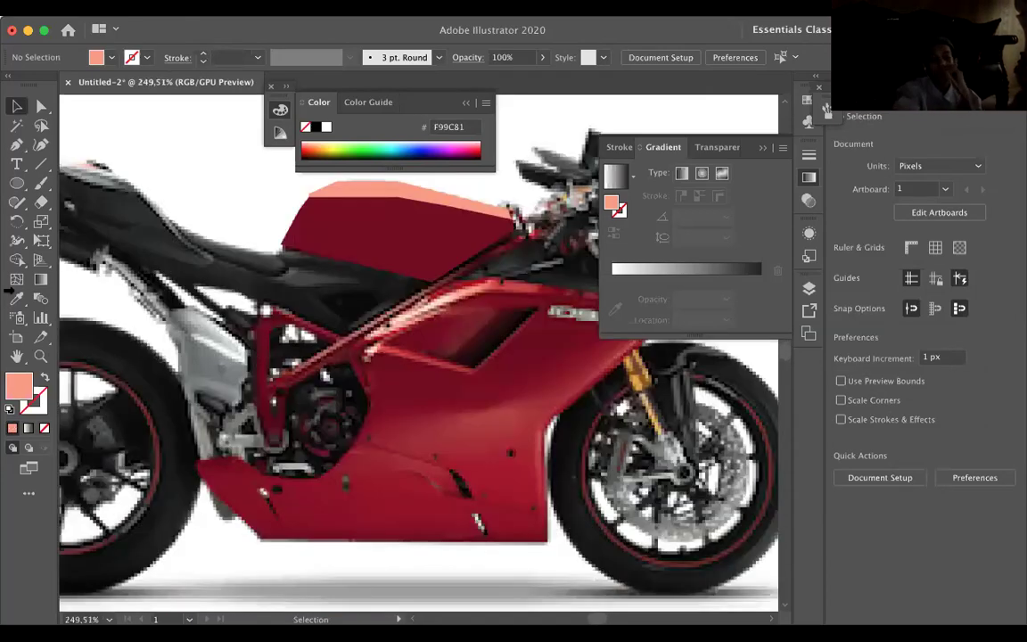
click(16, 144)
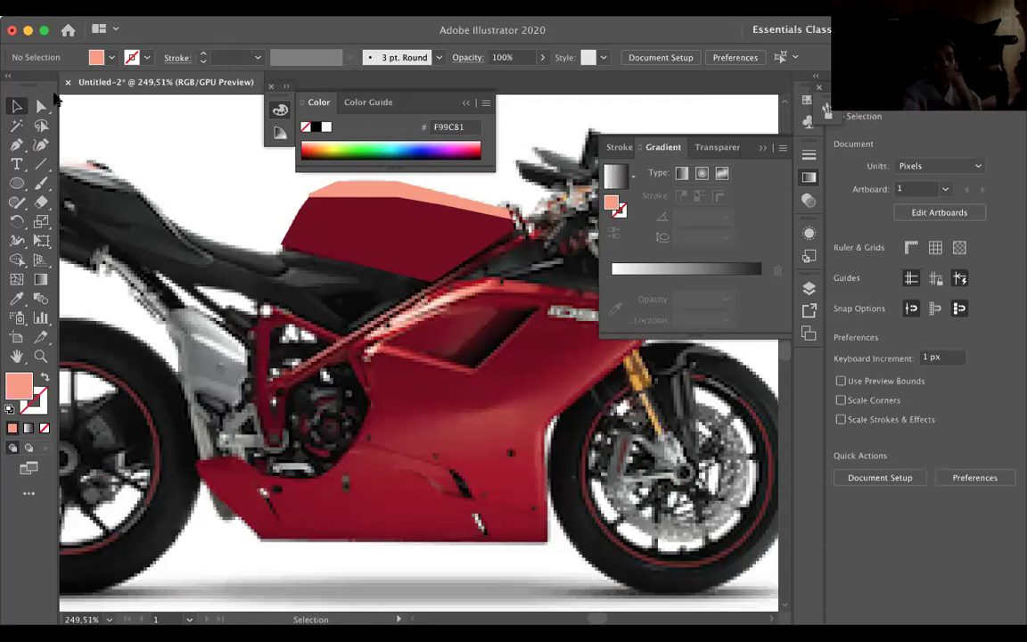
click(375, 309)
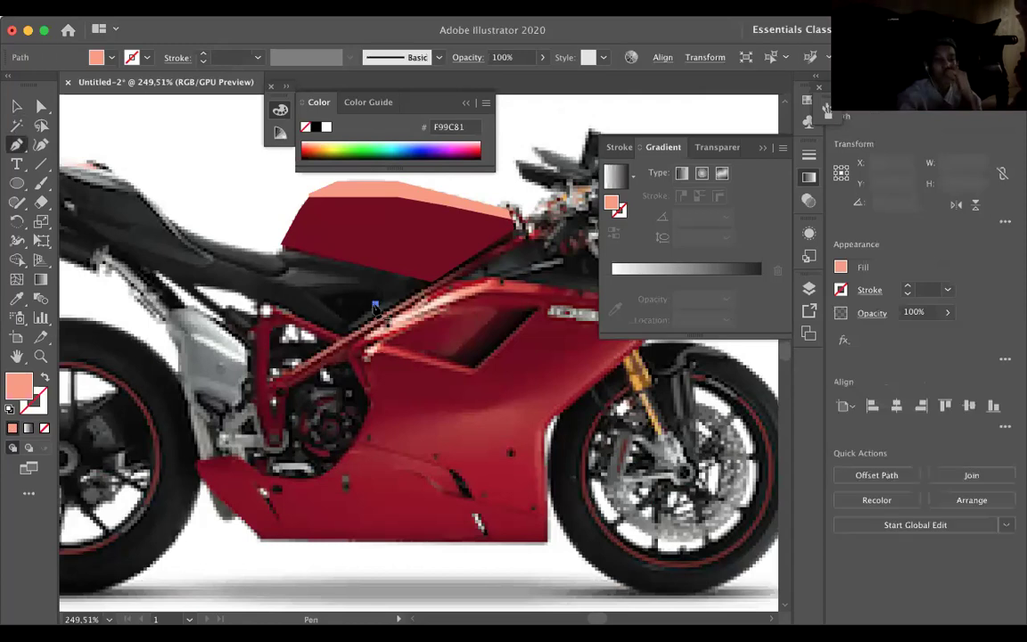
scroll(375, 309, down, 5)
scroll(375, 310, up, 8)
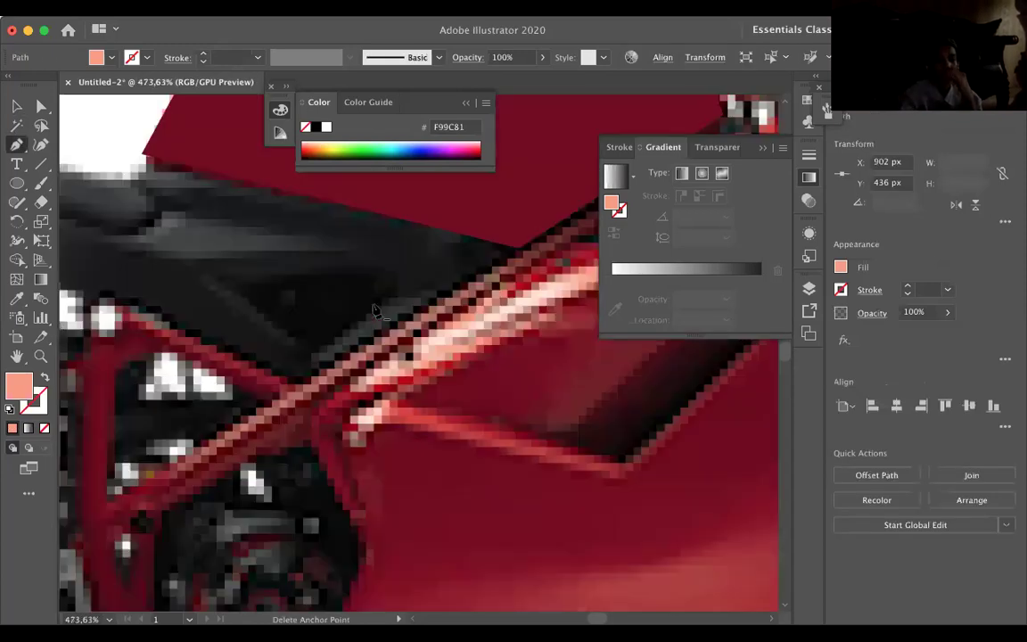
scroll(375, 310, up, 2)
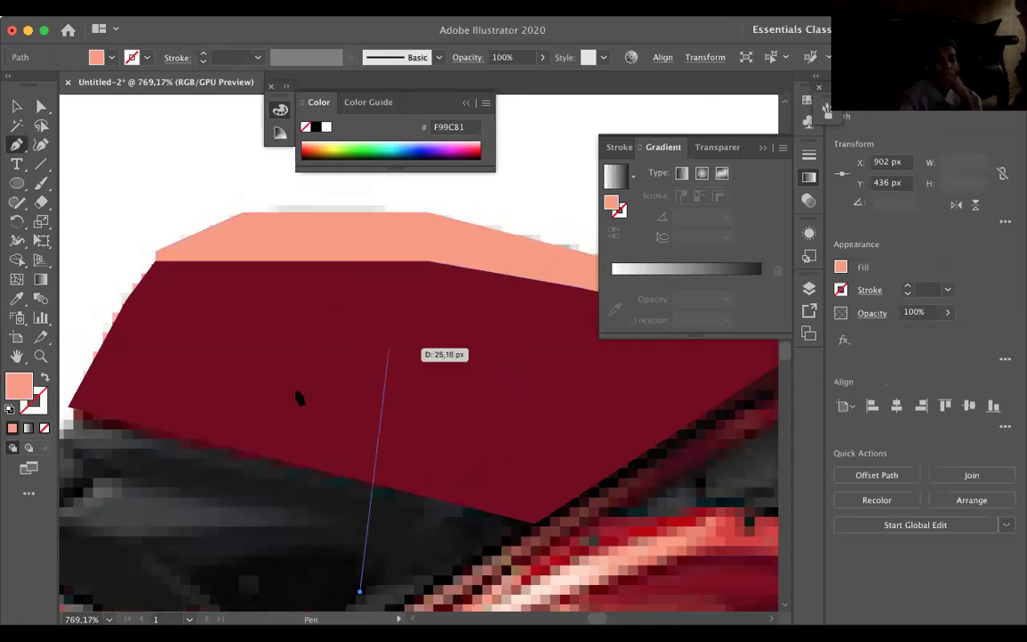
scroll(299, 398, down, 5)
scroll(299, 399, down, 10)
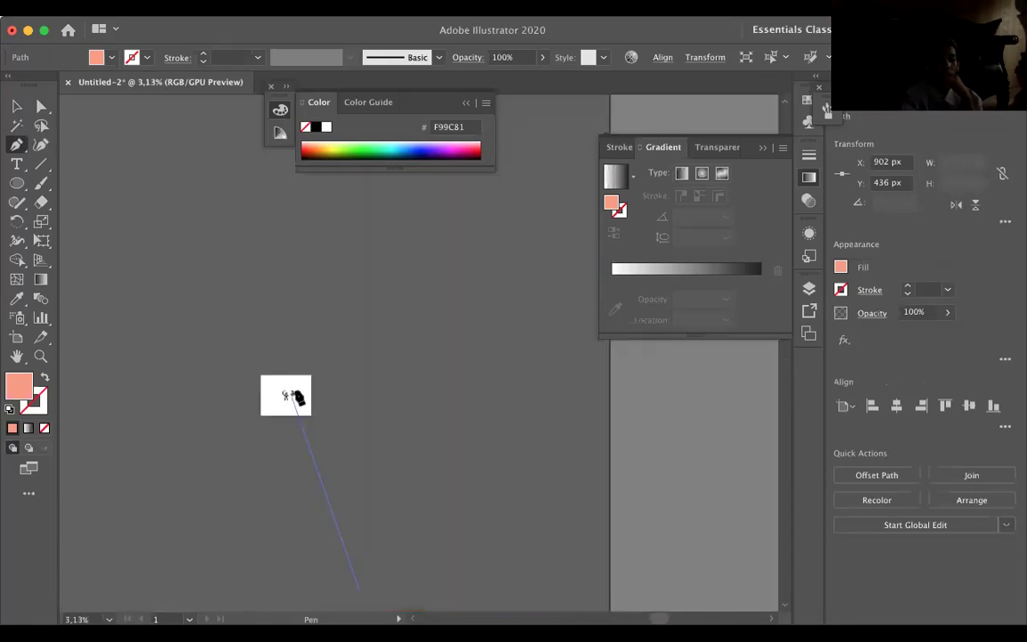
scroll(296, 396, up, 4)
scroll(301, 388, up, 4)
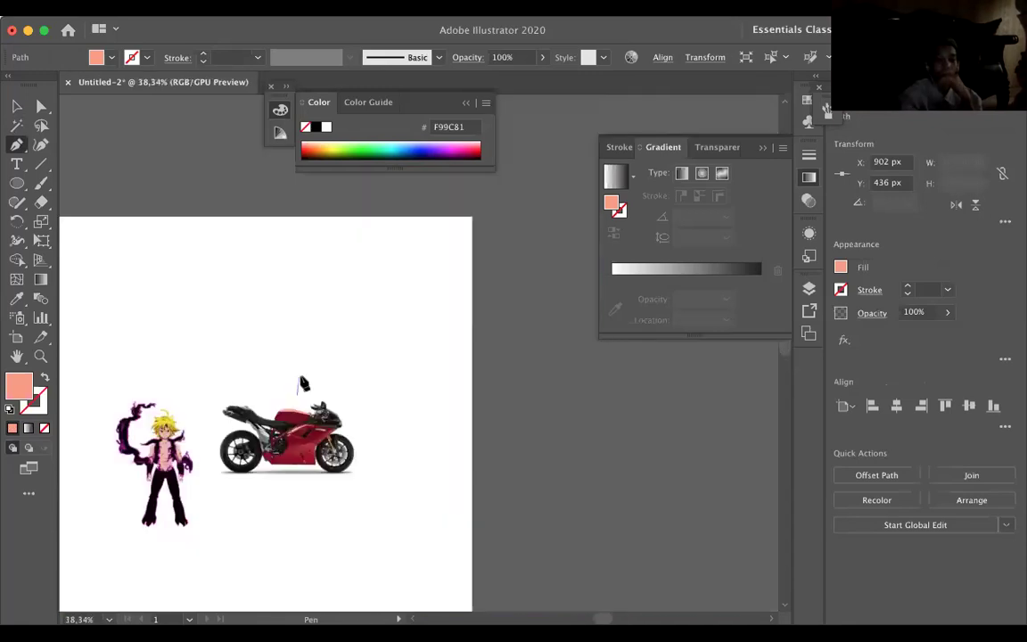
scroll(268, 384, up, 1)
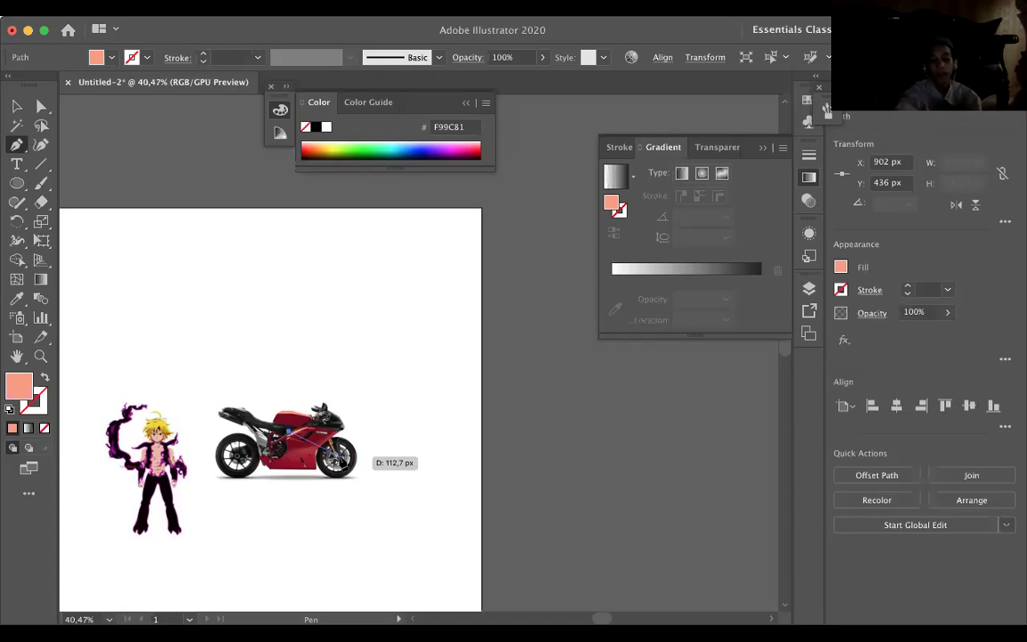
scroll(307, 408, down, 3)
scroll(308, 409, up, 5)
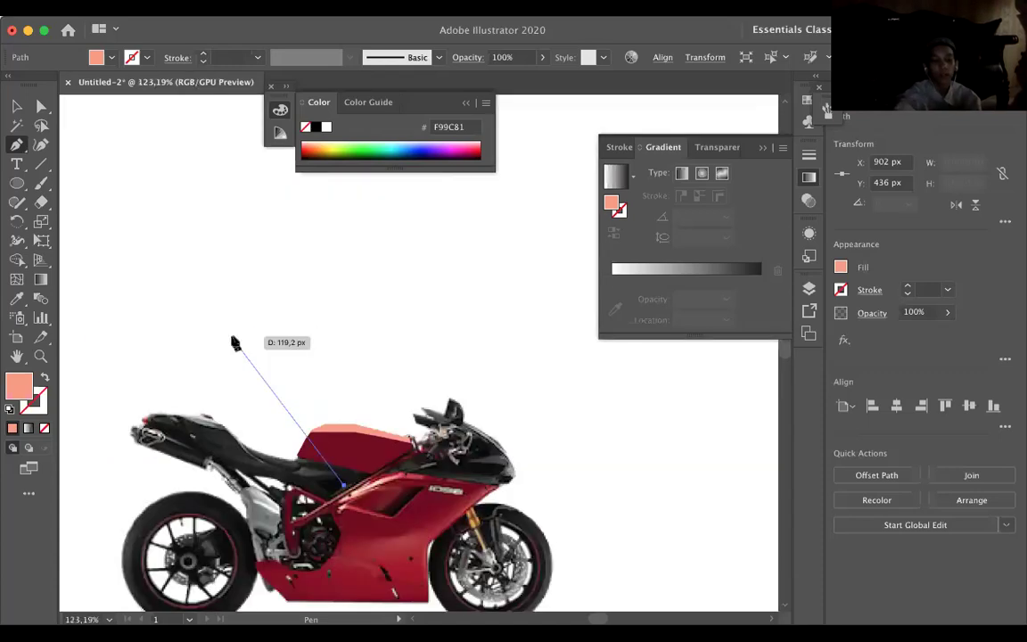
key(Escape)
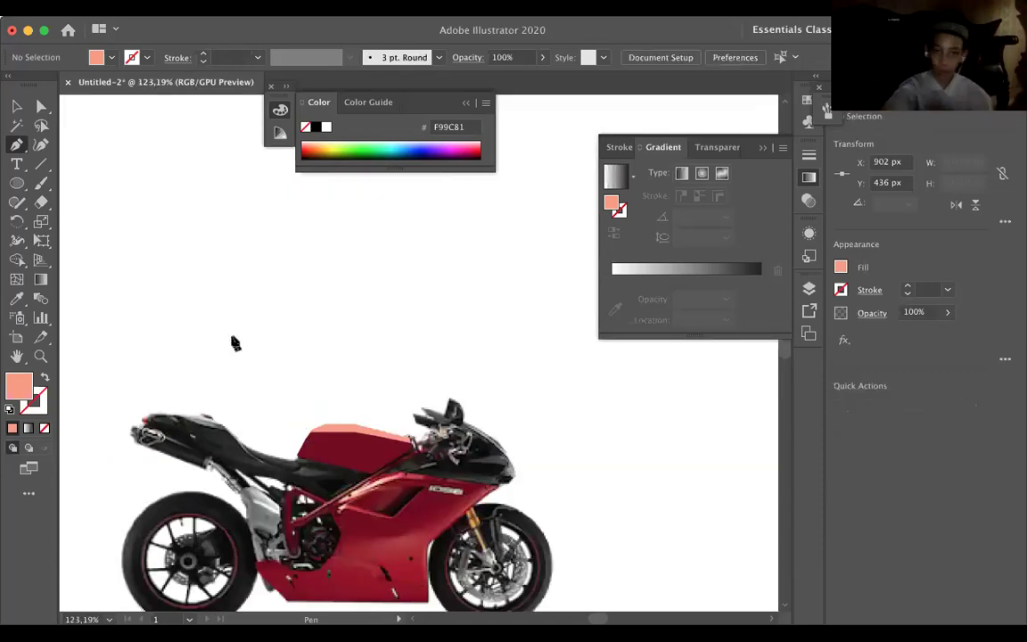
scroll(253, 489, up, 5)
scroll(254, 490, down, 2)
scroll(254, 491, right, 3)
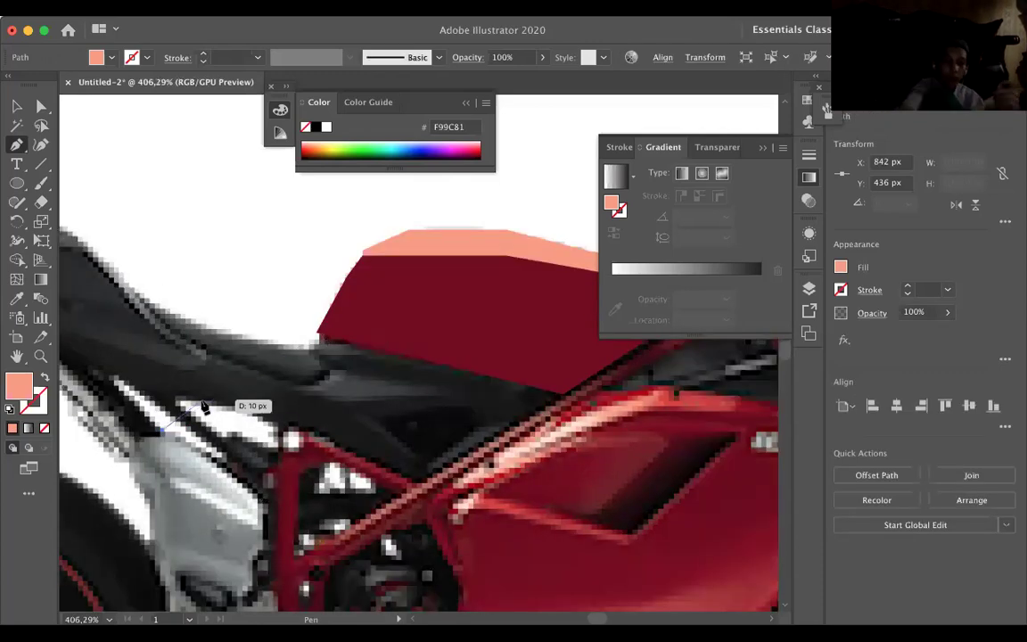
key(super+shift+a)
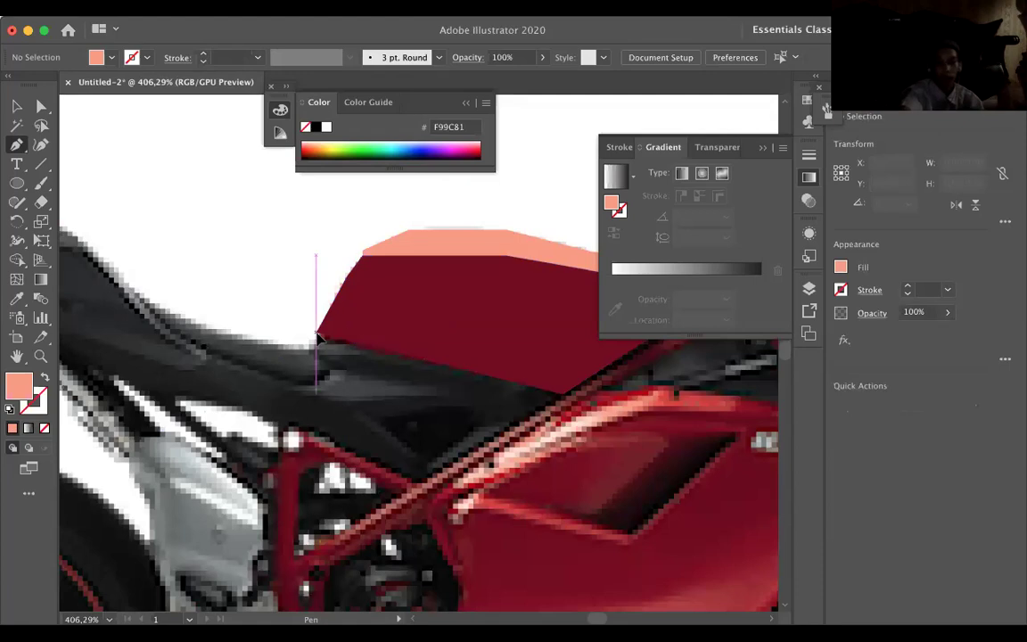
Start a Pen tool path at the tank's rear lower corner, following its lower edge, the diagonal frame tube and the red frame's upper edge.
click(317, 333)
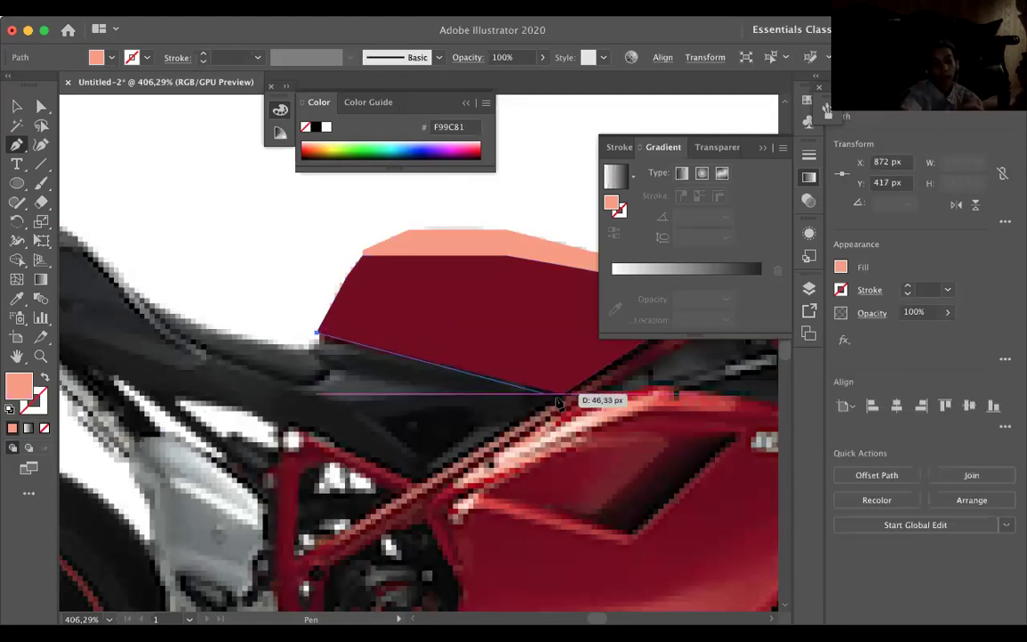
click(563, 393)
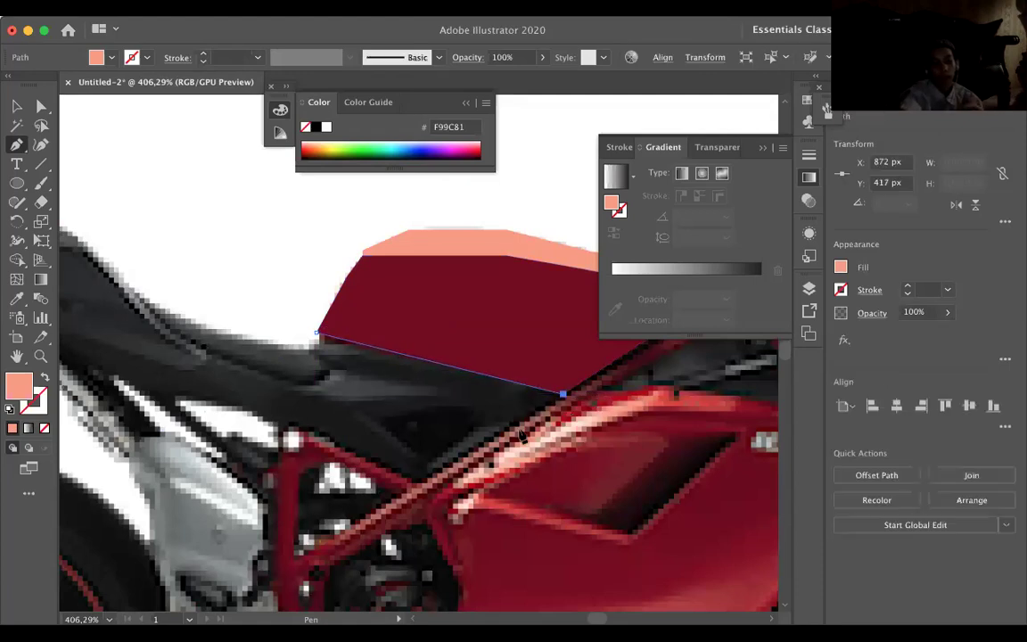
click(434, 470)
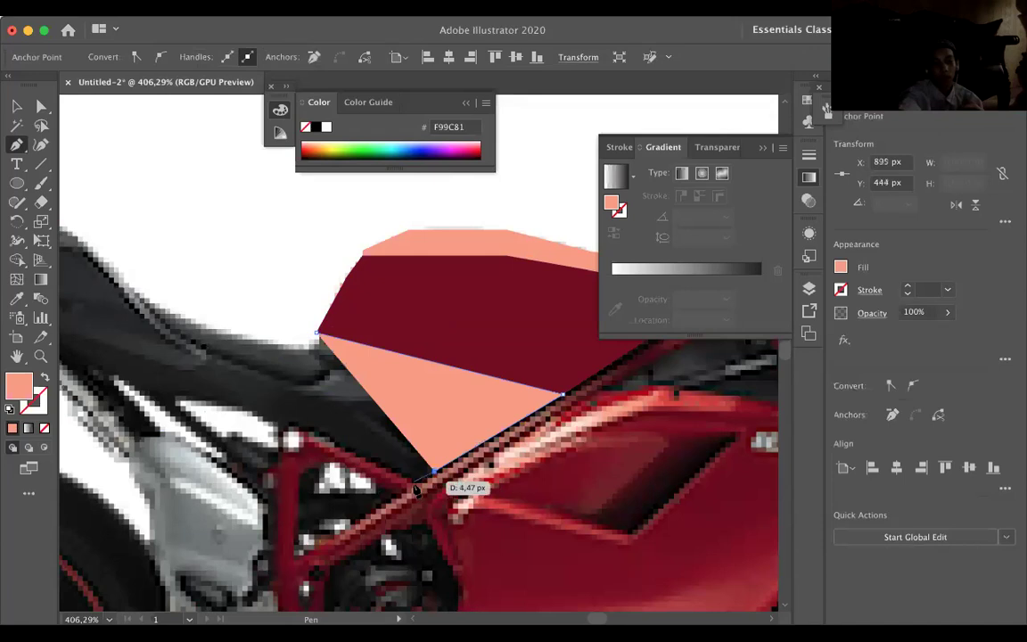
click(413, 486)
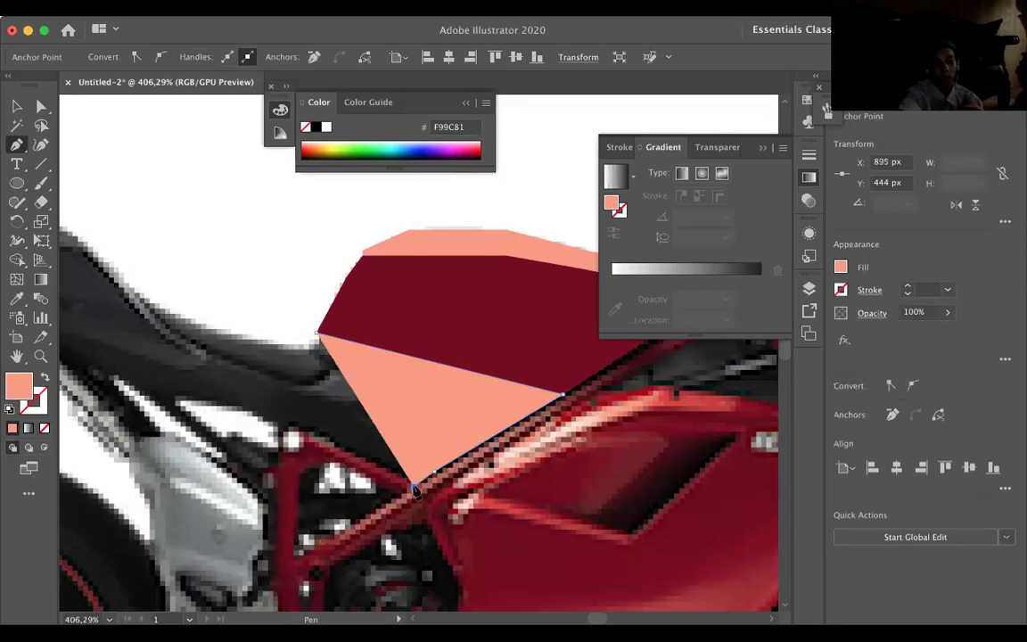
click(317, 431)
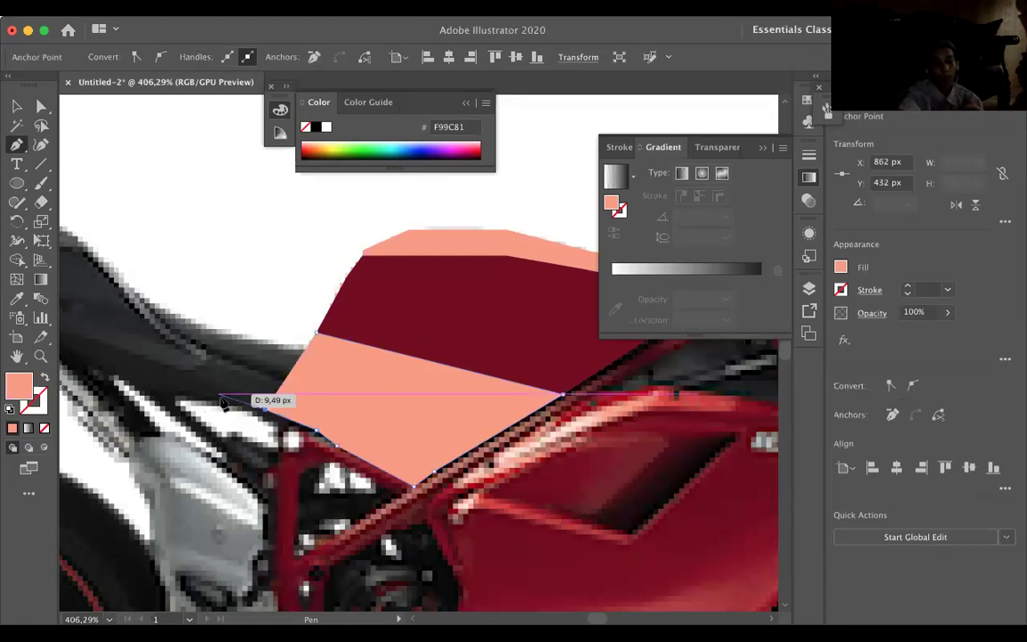
Continue the open path from the frame's rear along the upper edge of the white gap and down the thin strut to its lower end.
click(220, 397)
scroll(267, 419, left, 3)
scroll(268, 418, up, 1)
click(304, 437)
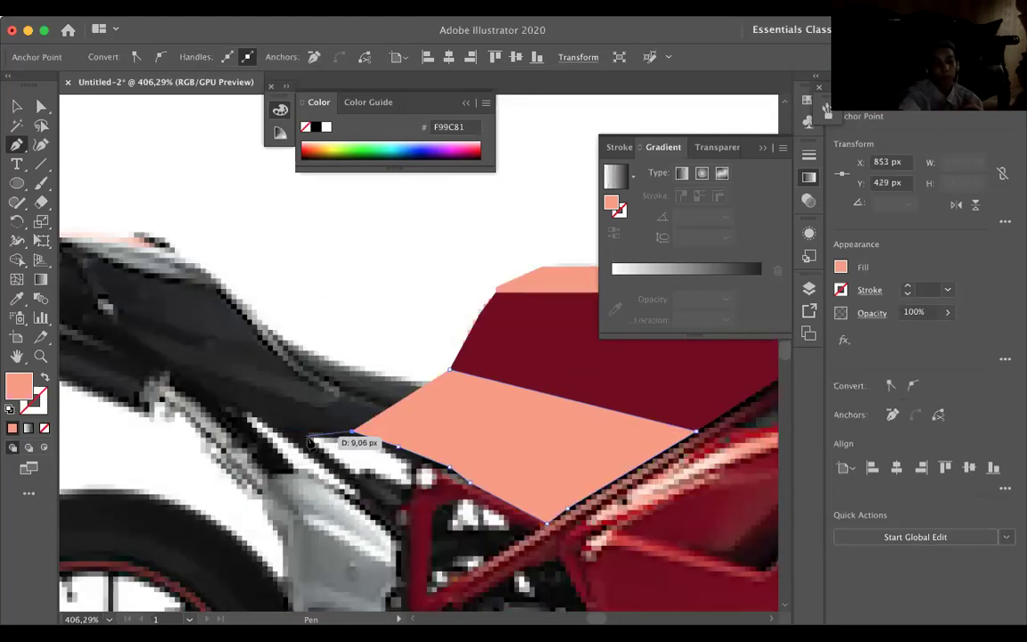
click(398, 446)
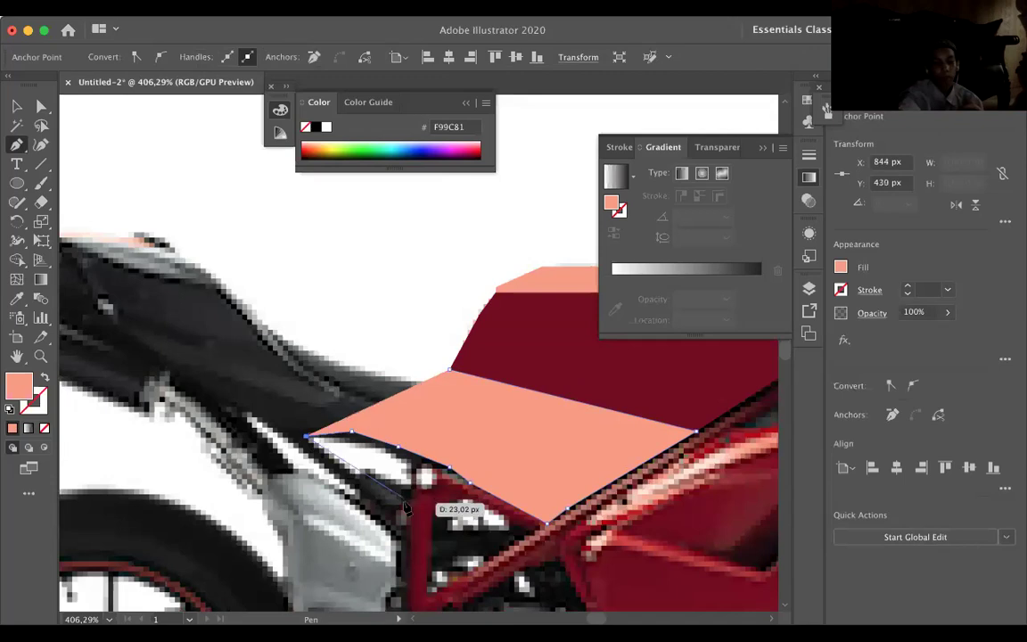
click(402, 502)
click(393, 515)
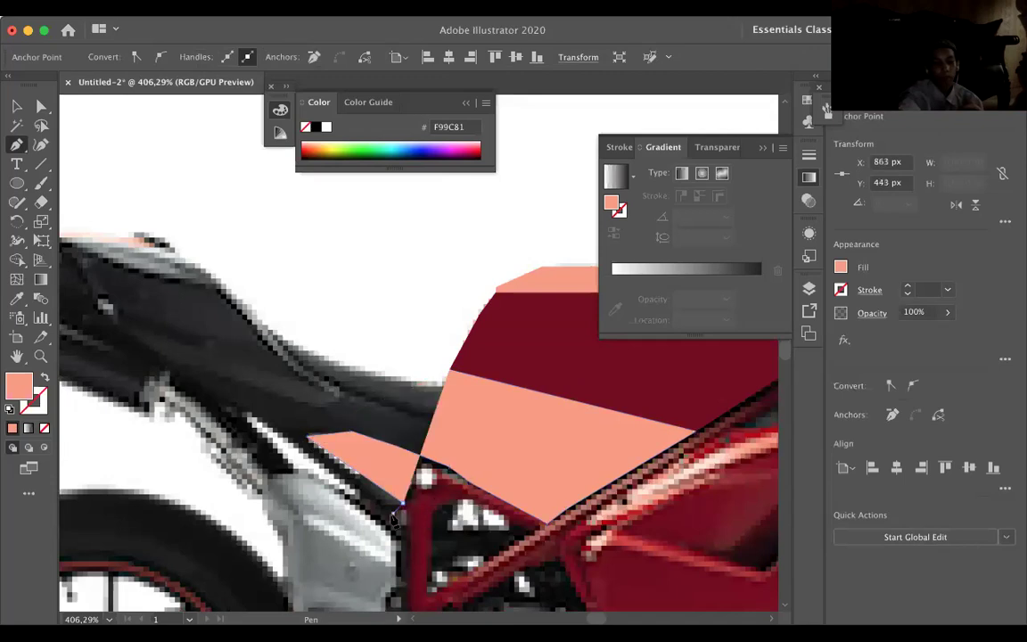
Extend the path back up the strut, along the seat's underside, and up to the top edge of the tail.
click(250, 412)
scroll(251, 413, left, 2)
scroll(250, 412, up, 1)
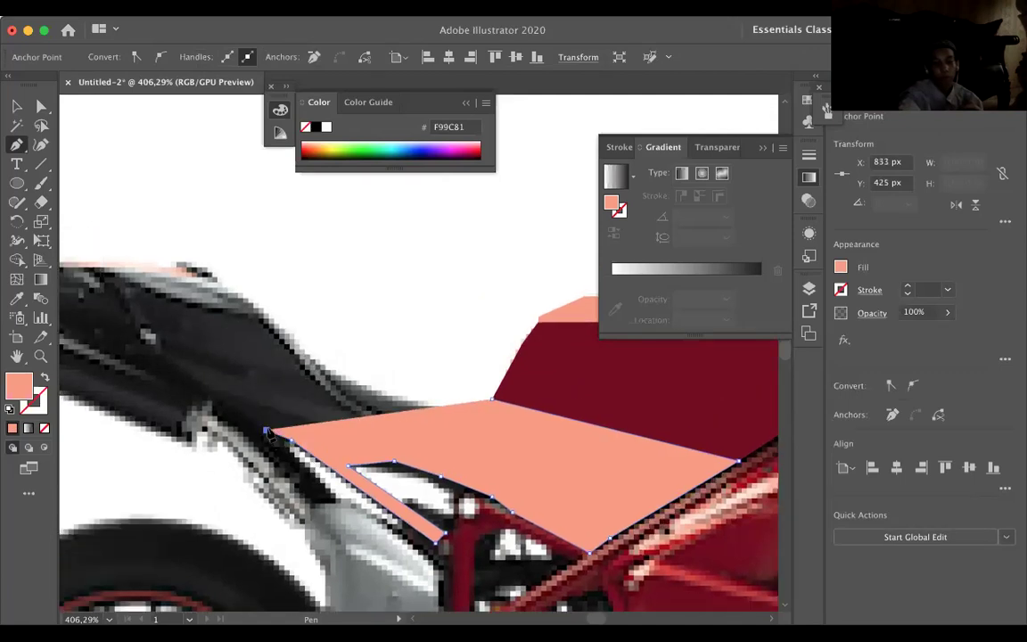
scroll(268, 432, left, 2)
scroll(267, 432, up, 1)
click(264, 417)
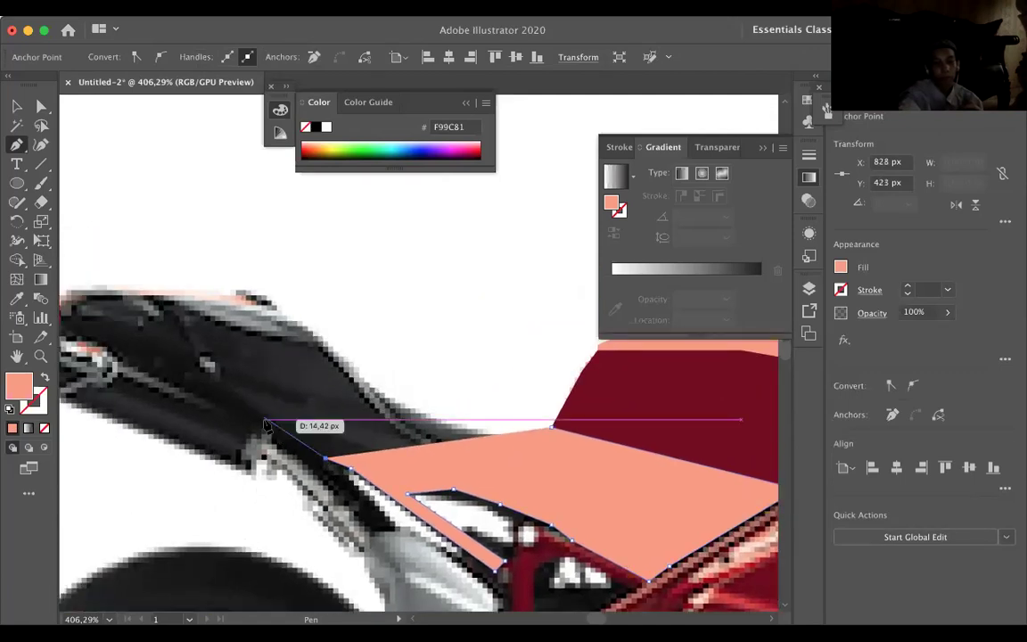
click(213, 382)
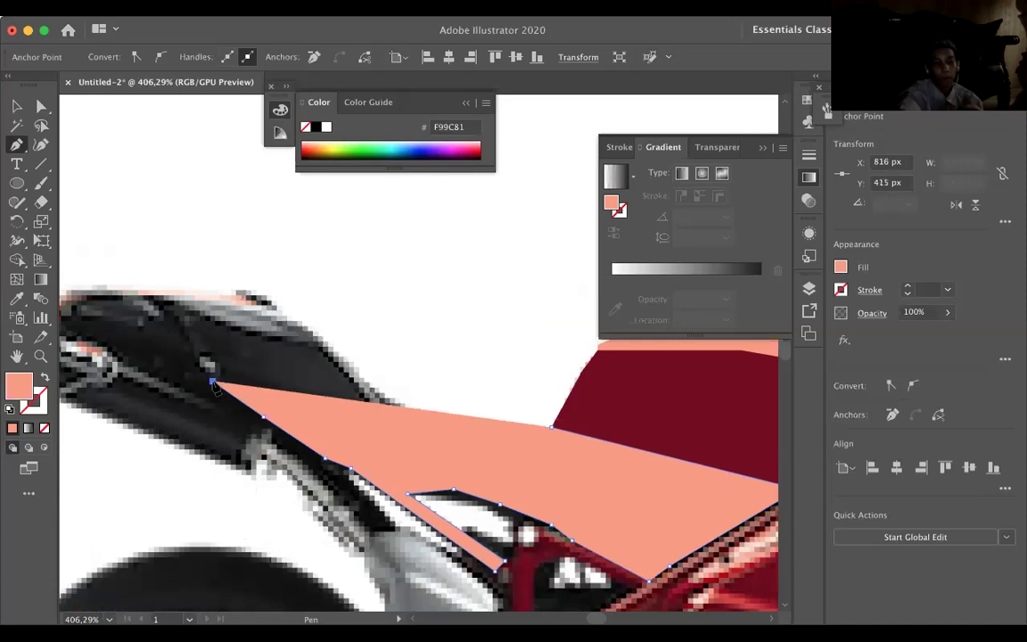
click(172, 294)
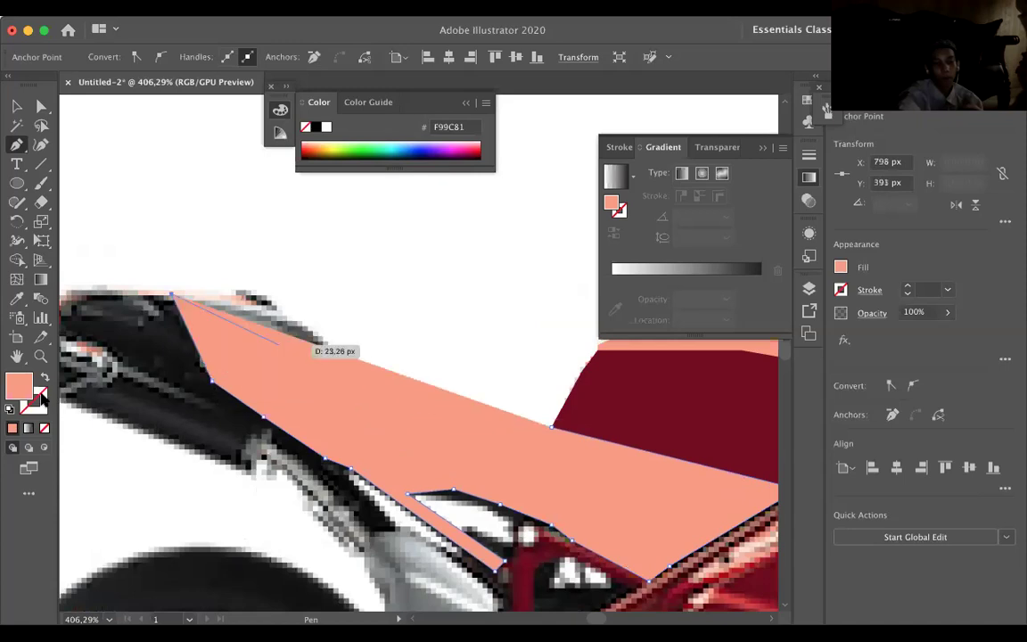
Remove the path's fill, trace the seat's upper edge with curved segments, and close the outline at the tank's rear lower corner.
key(slash)
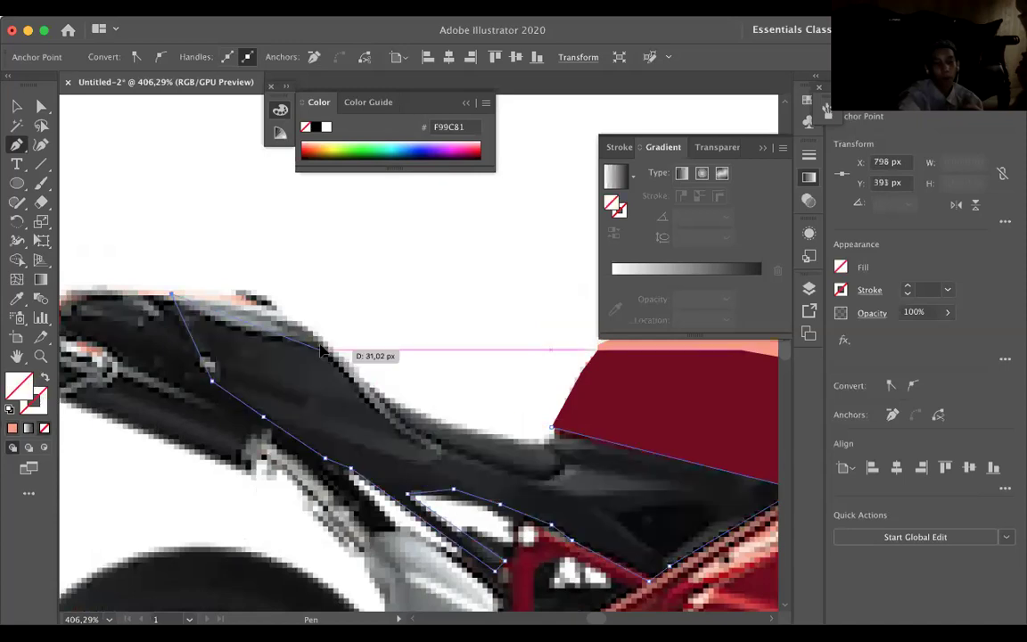
mouse_move(382, 331)
mouse_down()
mouse_move(372, 359)
mouse_move(394, 358)
mouse_move(387, 344)
mouse_up()
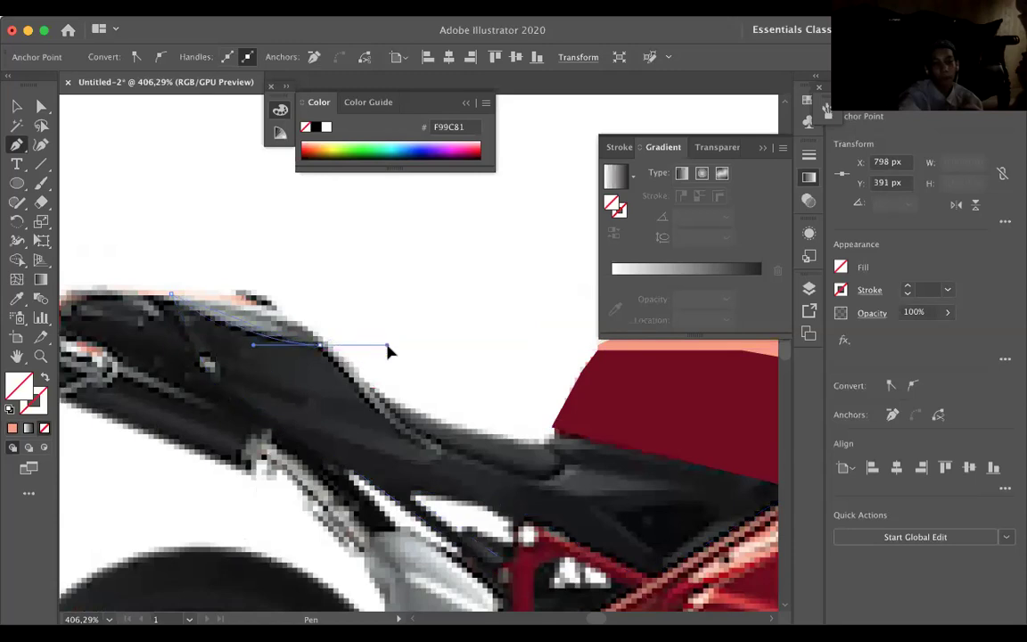
click(321, 345)
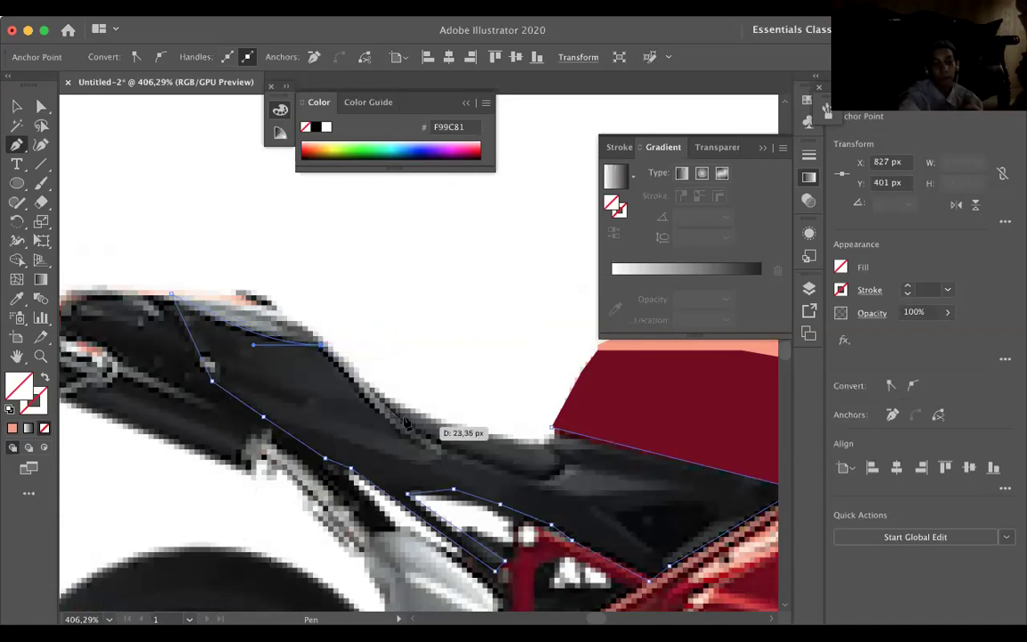
click(367, 385)
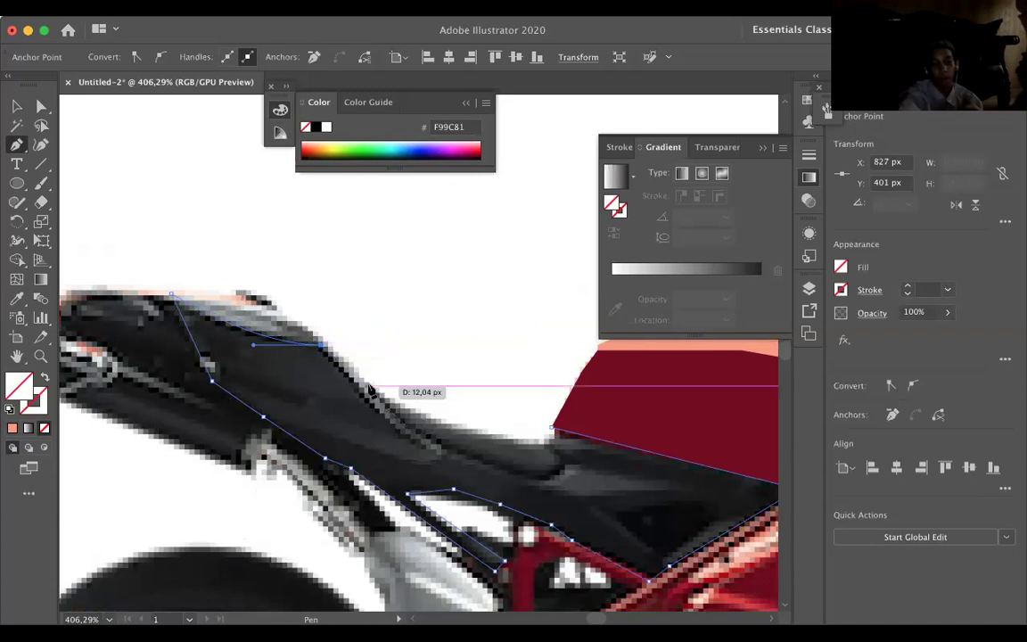
click(553, 427)
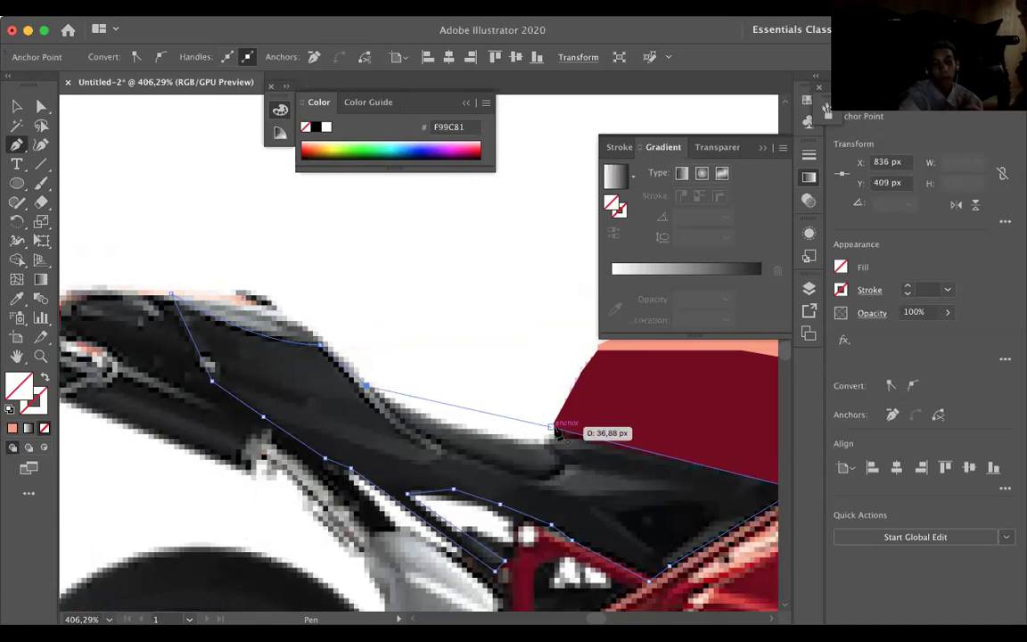
click(555, 430)
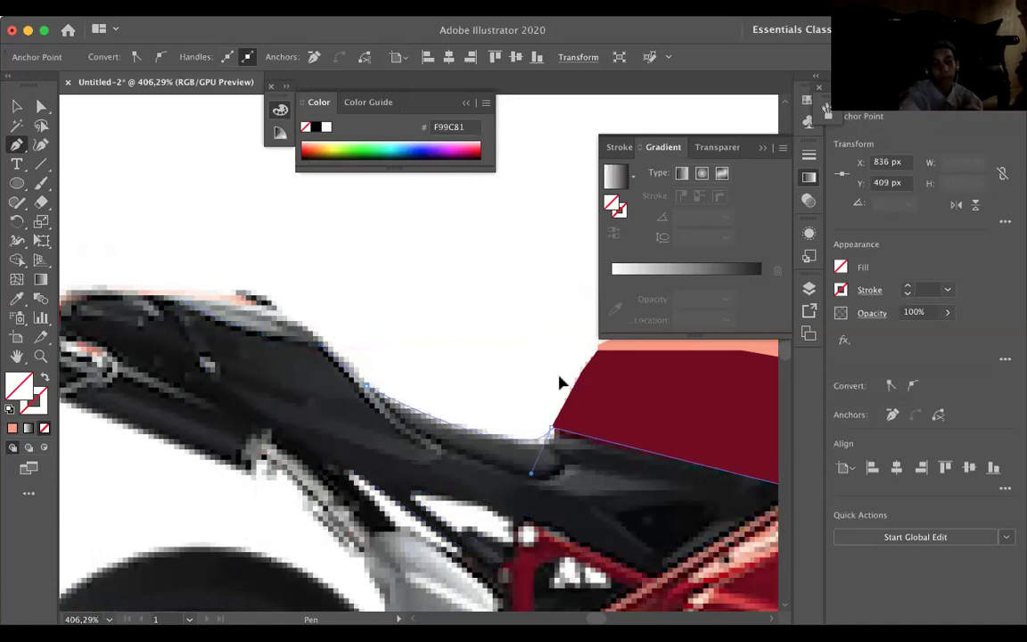
drag(559, 381, 563, 385)
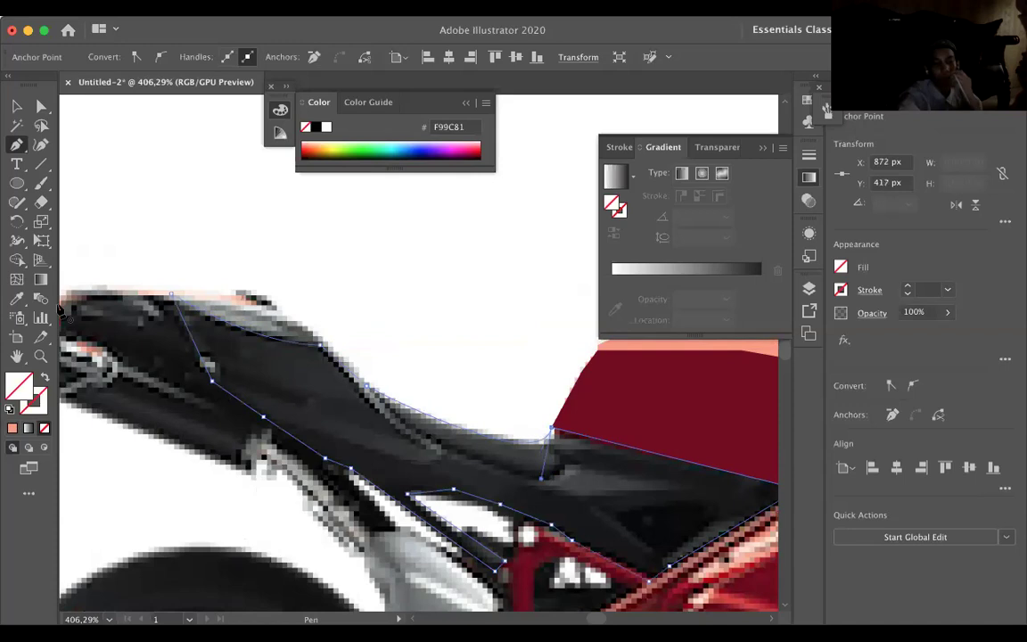
Fill the seat shape with the dark grey 272A2C sampled from the photo and deselect it.
click(16, 300)
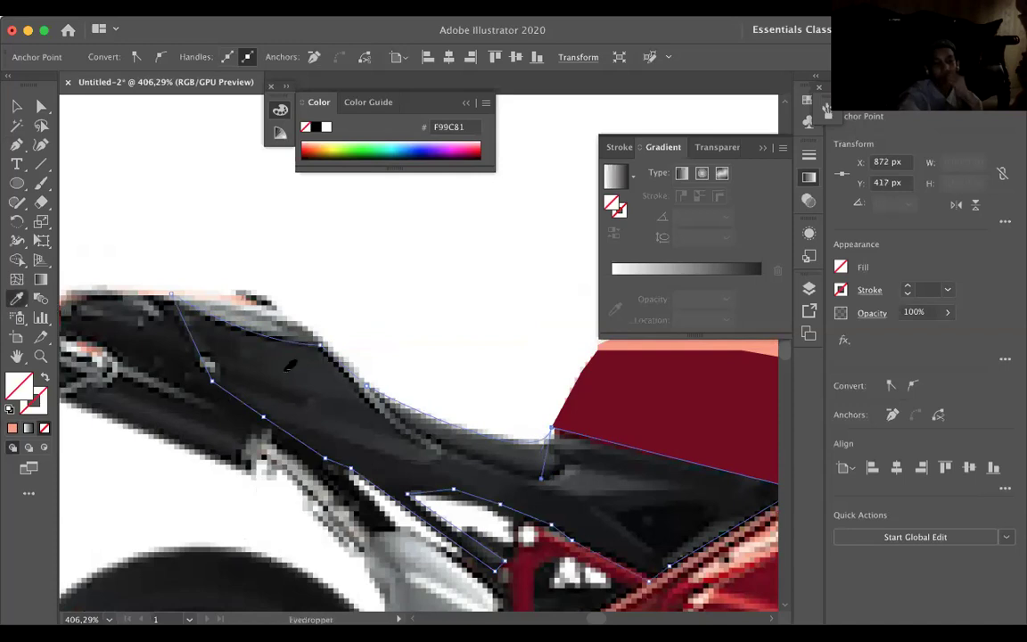
click(231, 314)
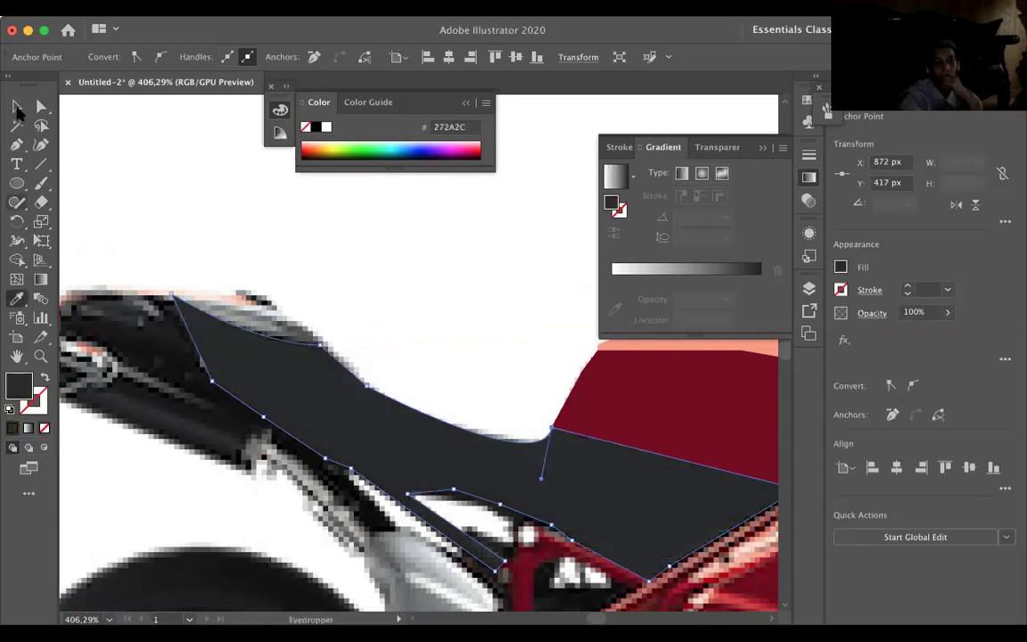
click(268, 224)
Start a Pen tool path at the tail's rear top corner, following its top edge and the seat shape's rear edge toward the exhaust's front end.
scroll(267, 225, down, 10)
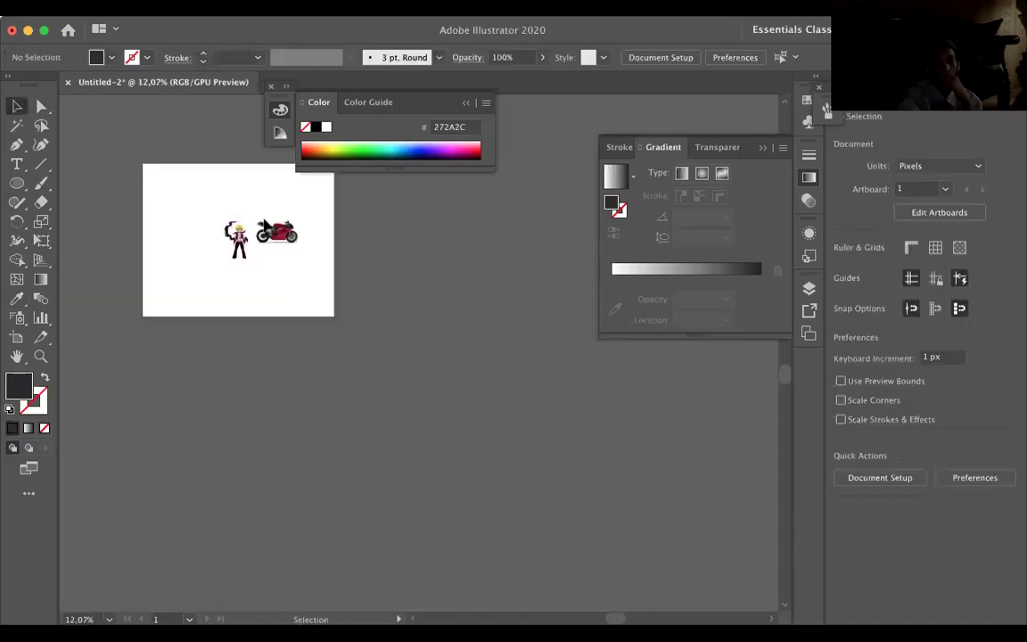
scroll(265, 225, up, 4)
scroll(301, 279, down, 1)
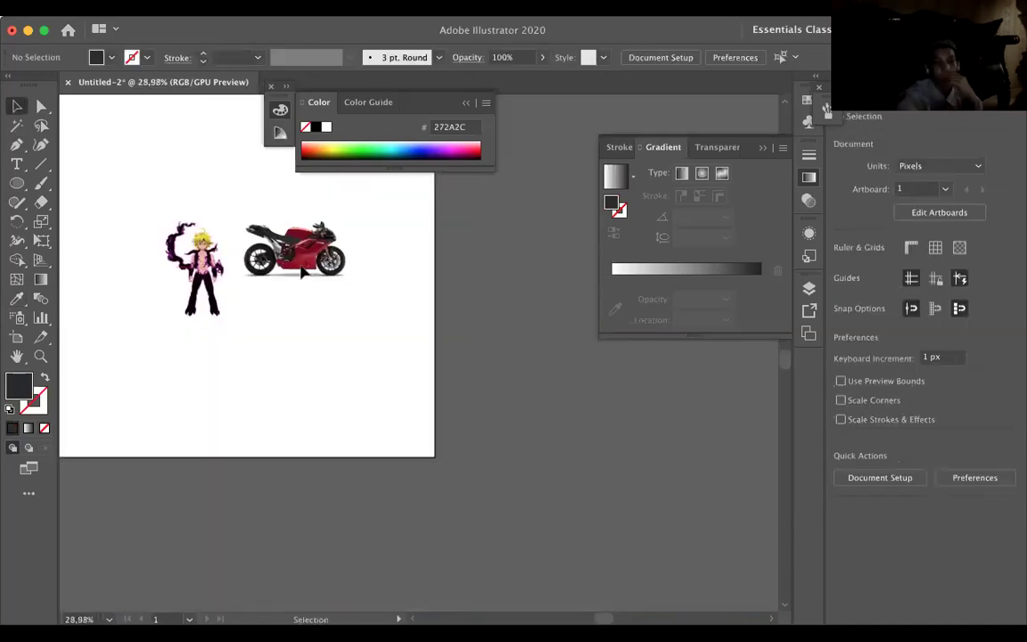
scroll(301, 271, up, 6)
scroll(301, 271, up, 5)
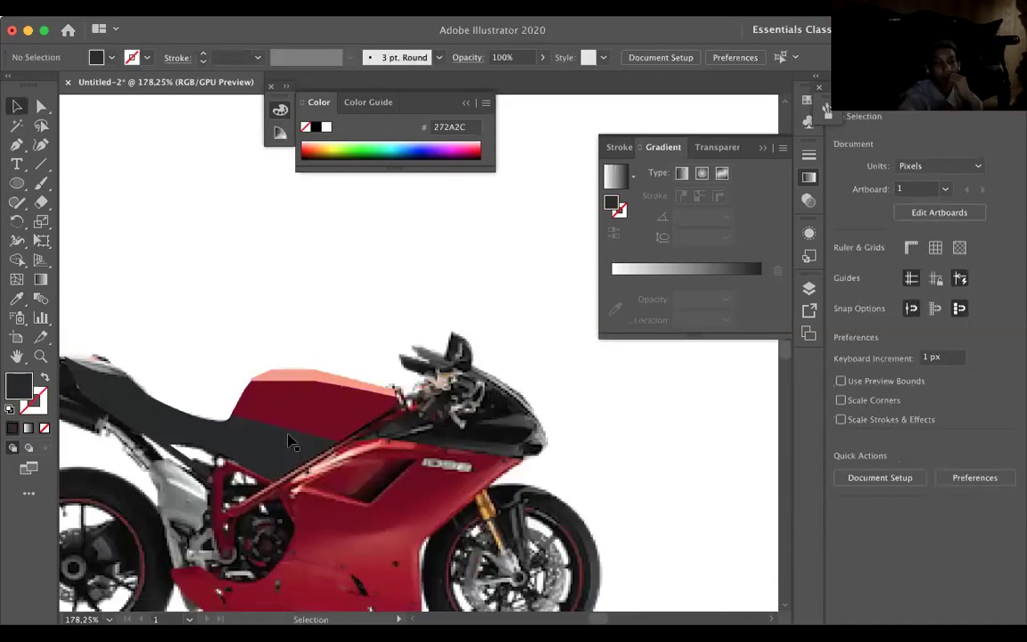
scroll(352, 214, left, 5)
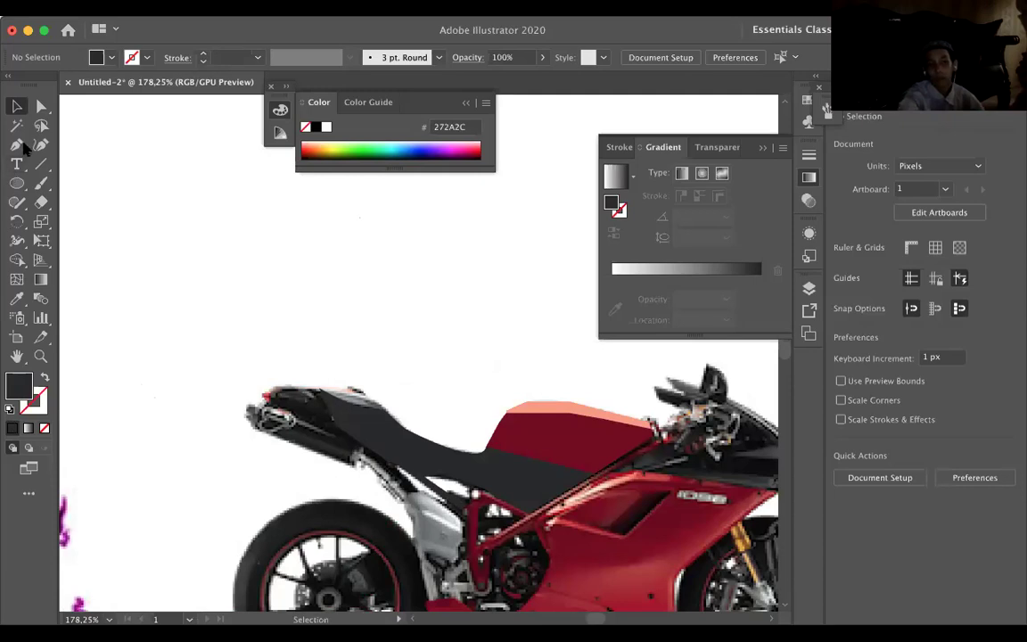
key(p)
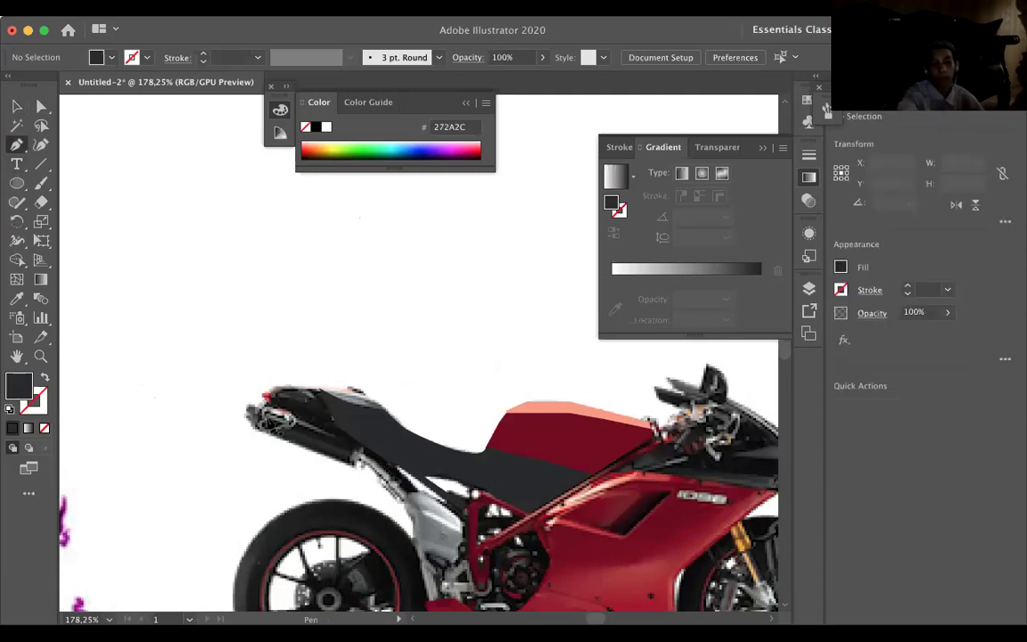
scroll(489, 480, up, 5)
scroll(237, 324, left, 5)
scroll(237, 325, up, 1)
click(236, 321)
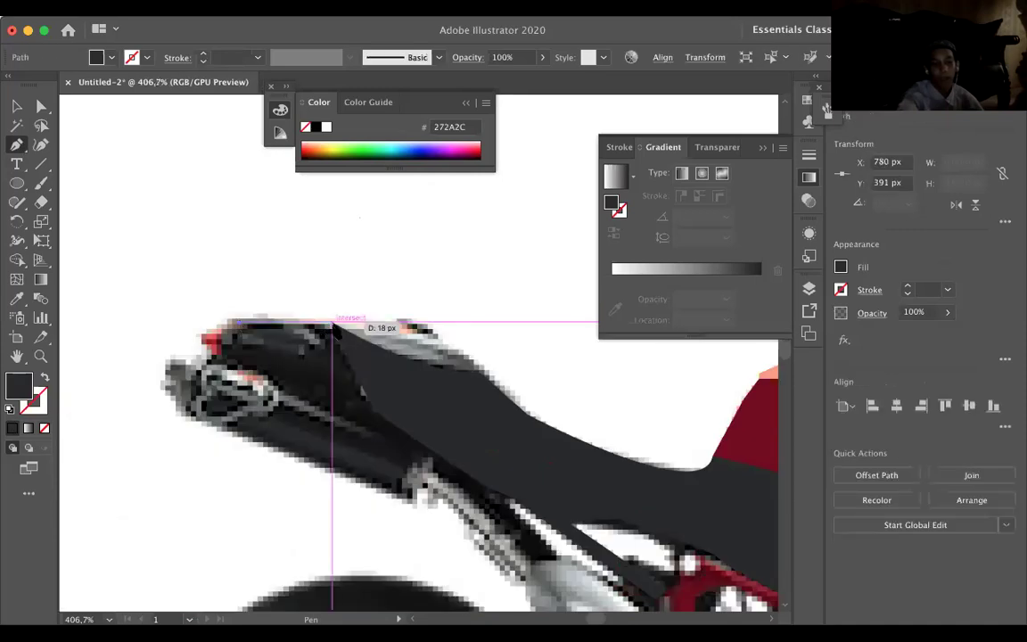
click(331, 319)
click(357, 387)
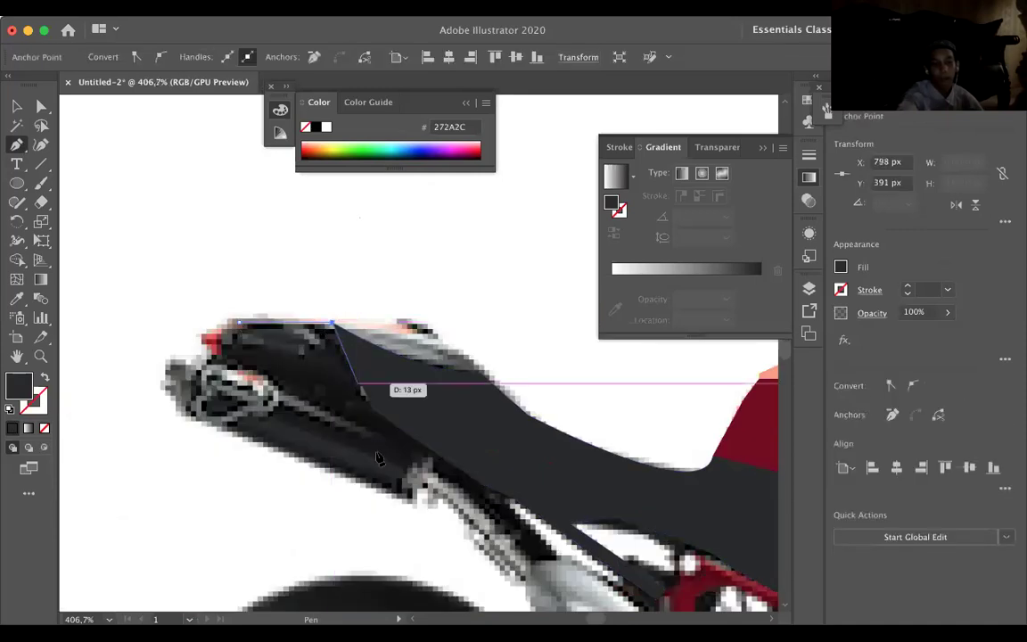
click(375, 429)
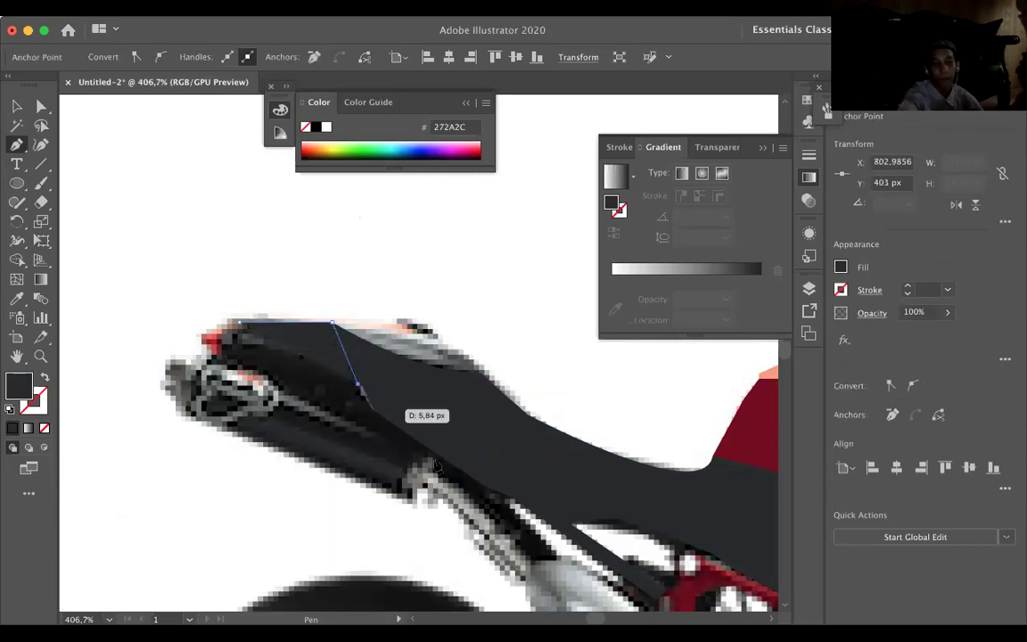
click(404, 448)
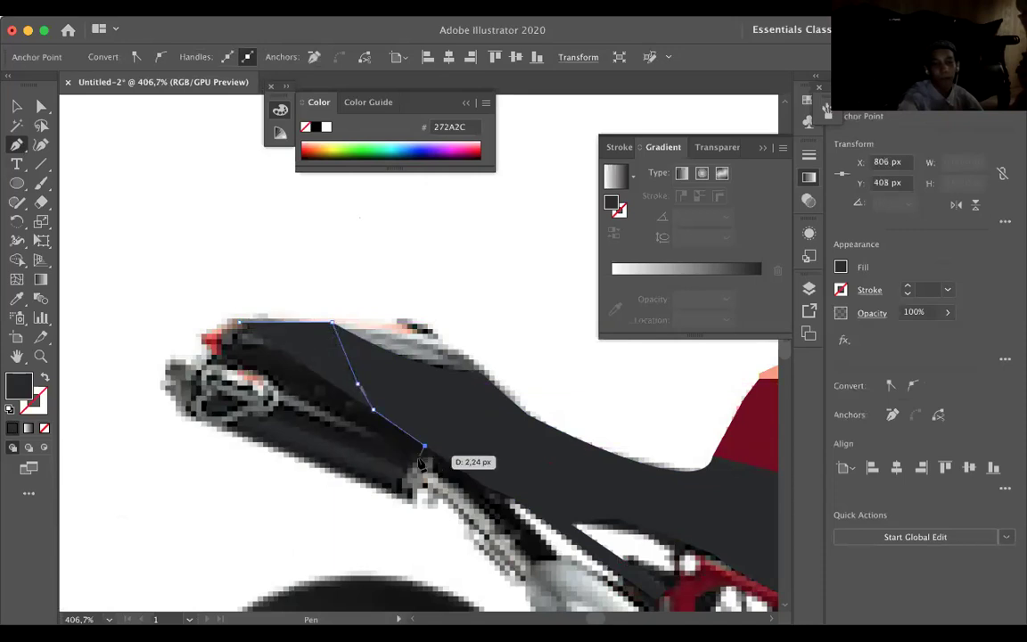
Trace back along the exhaust's upper edge, remove the fill, curve around the exhaust tip, and close the tail outline at its starting corner.
click(414, 455)
click(275, 410)
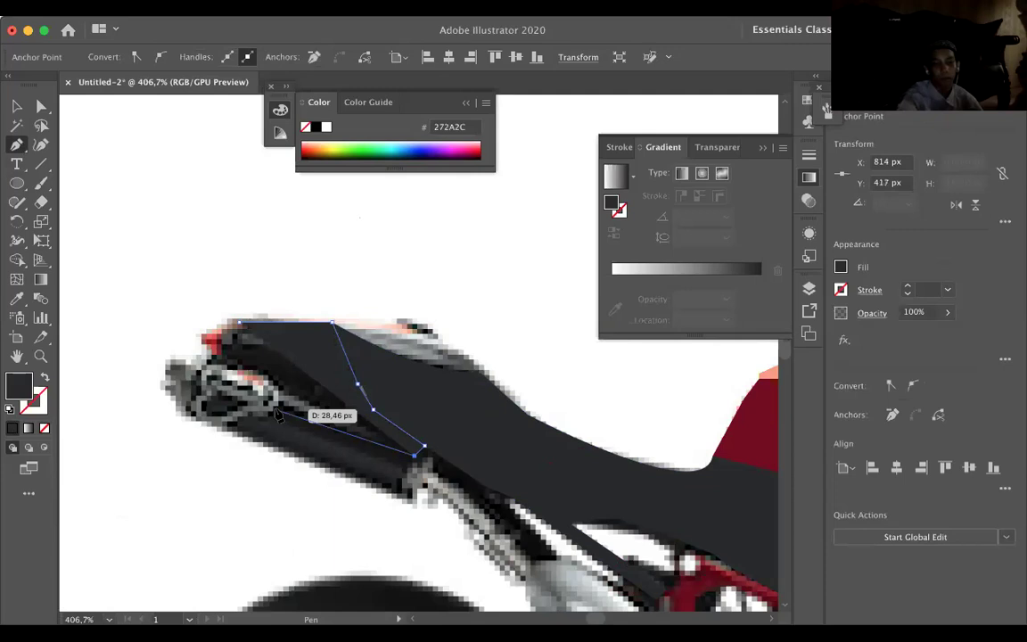
click(239, 322)
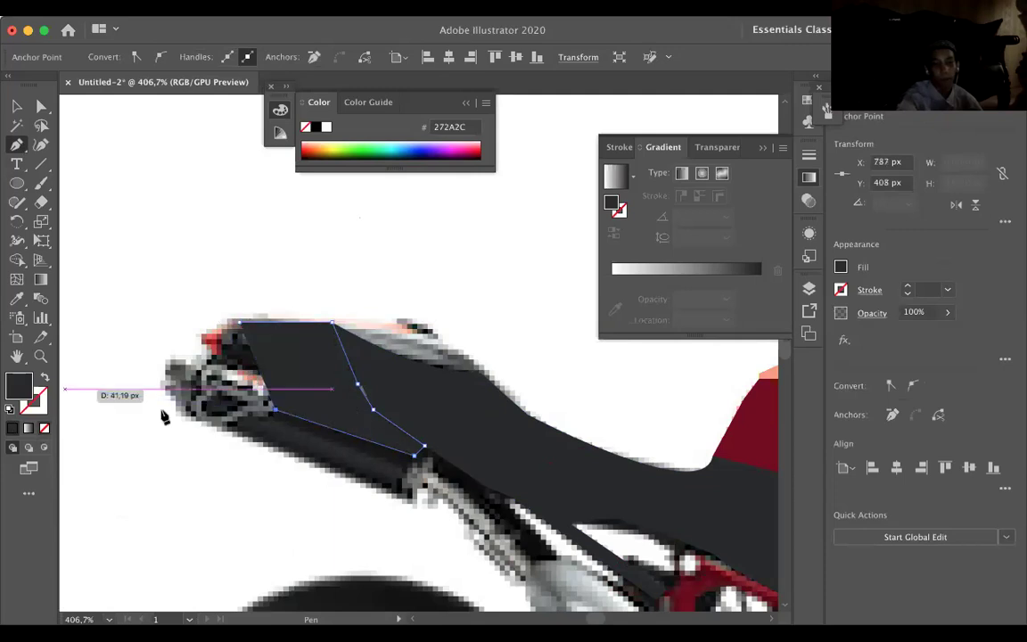
key(slash)
drag(153, 335, 136, 317)
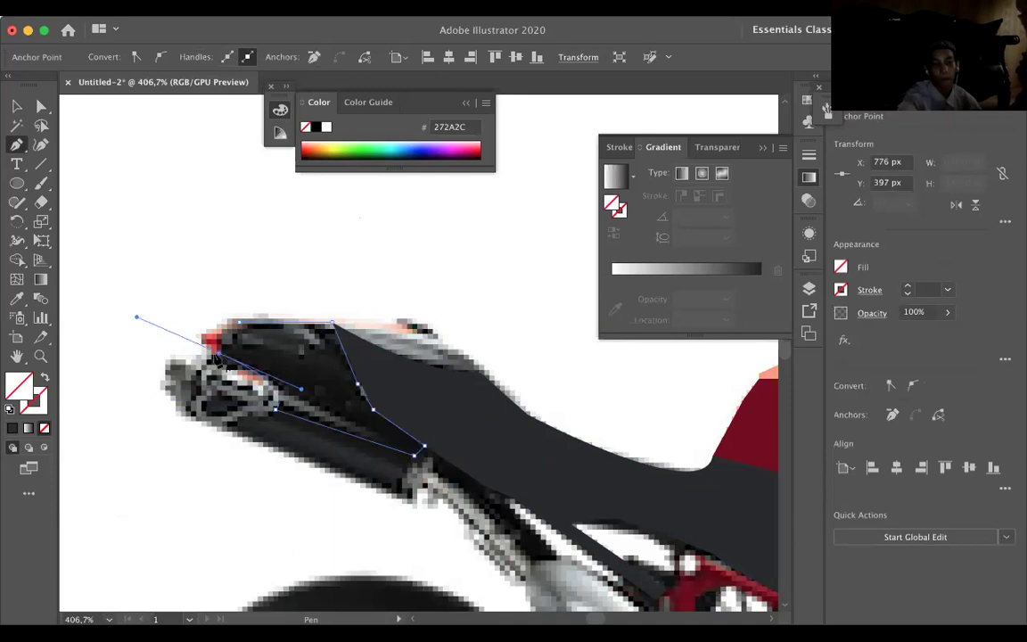
click(237, 329)
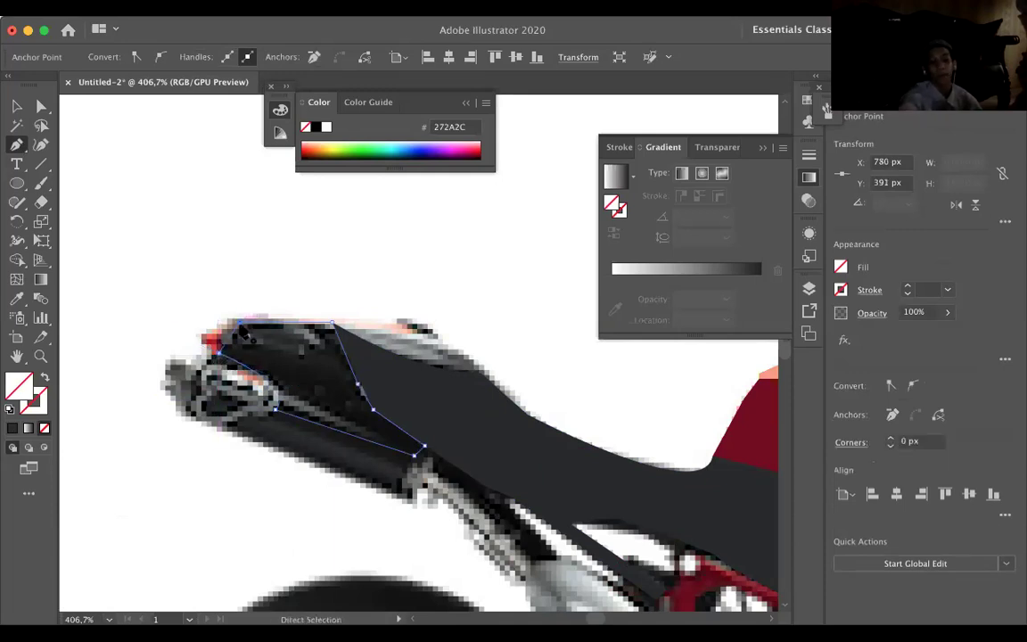
key(super+z)
click(241, 324)
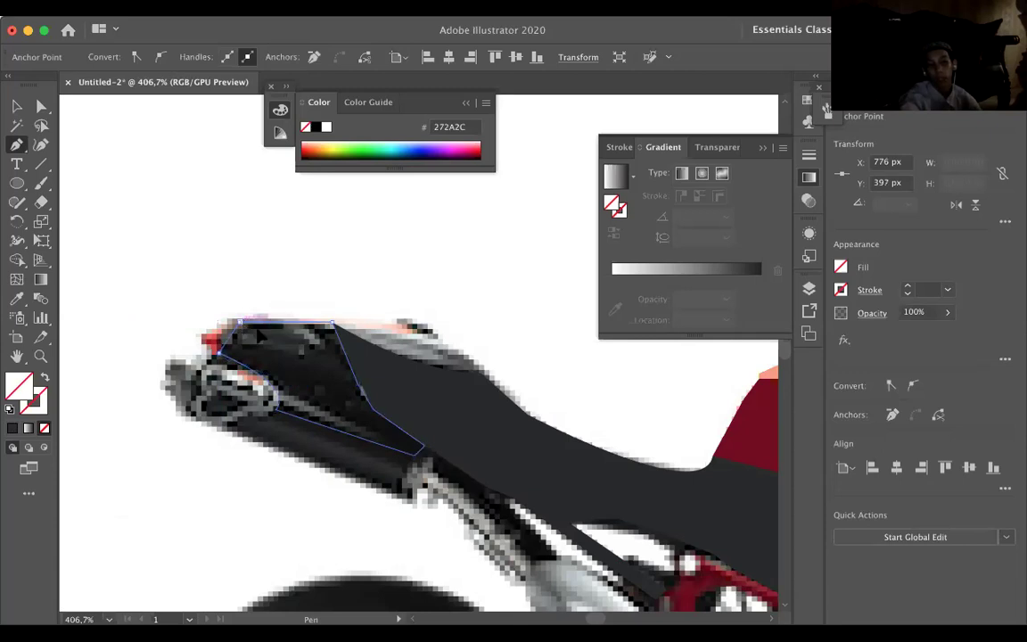
Fill the tail shape with the near-black 1C1D1E sampled from the photo and deselect it.
click(14, 295)
click(292, 350)
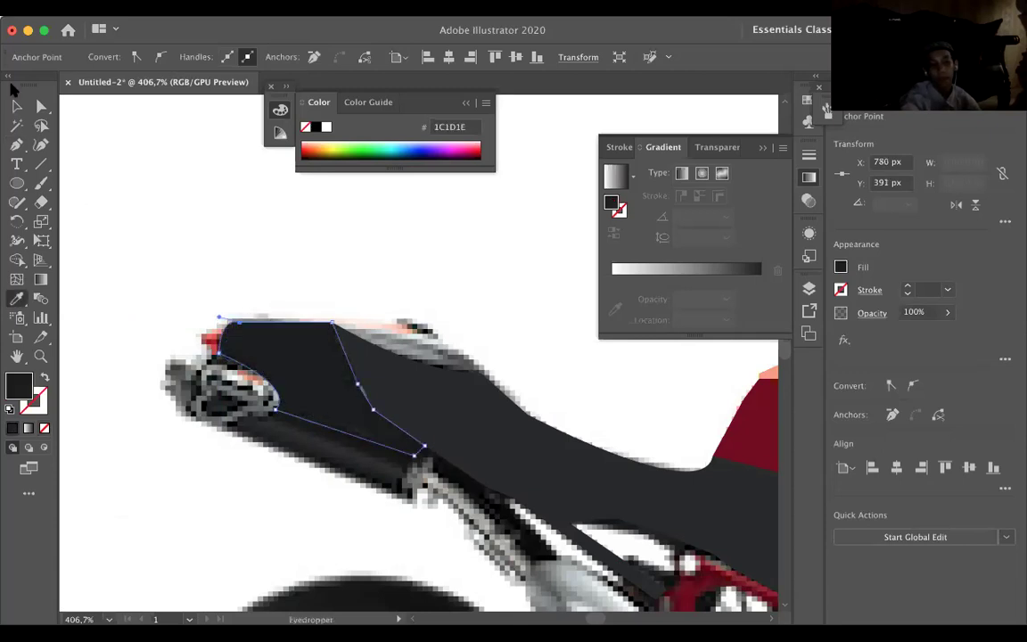
key(super+shift+a)
Trace the red tail light at the tail's rear end as a closed triangular shape with the Pen tool.
click(16, 143)
scroll(271, 374, up, 3)
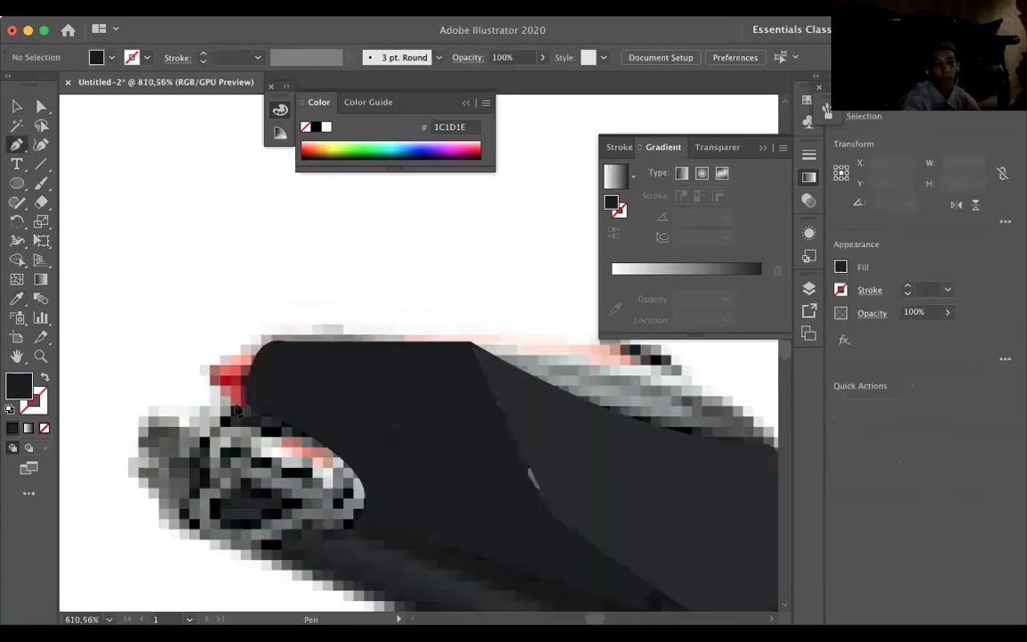
drag(237, 410, 240, 410)
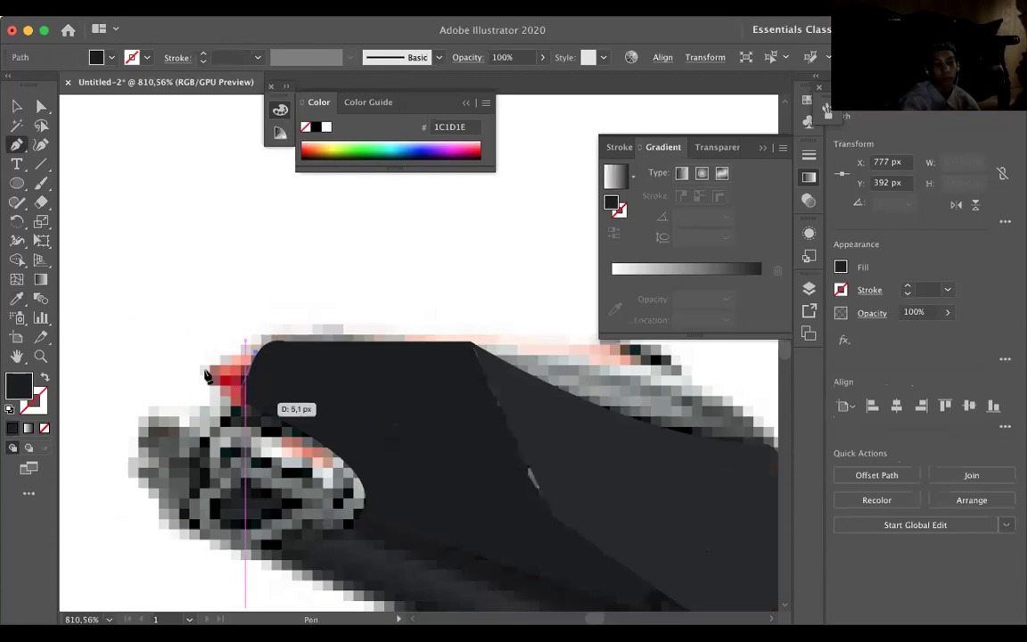
click(250, 355)
click(204, 371)
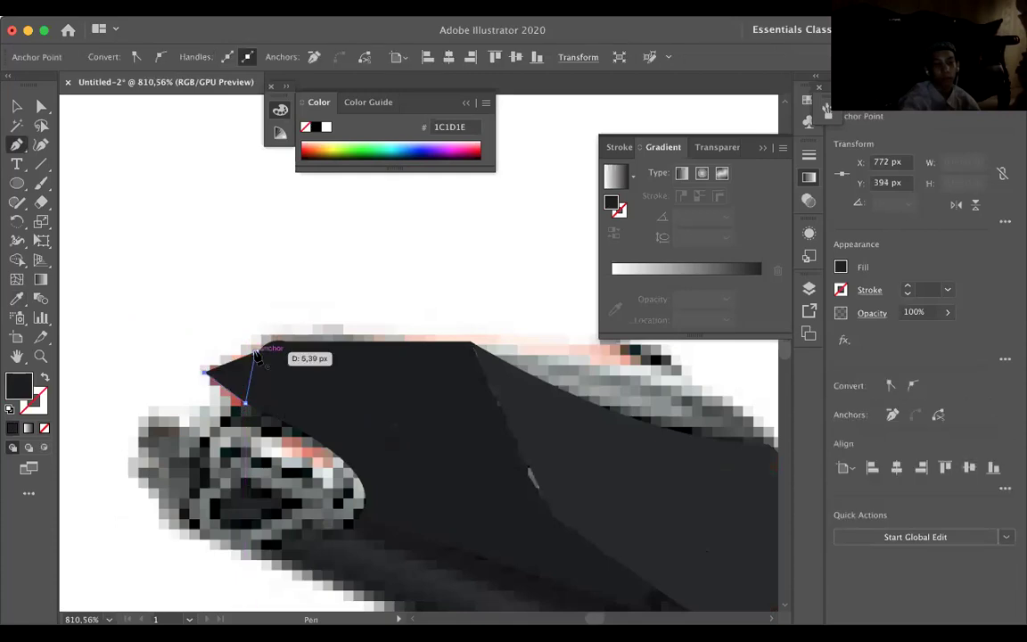
Fill the tail light triangle with the red A71E2E sampled from the photo and deselect it.
click(17, 299)
click(244, 361)
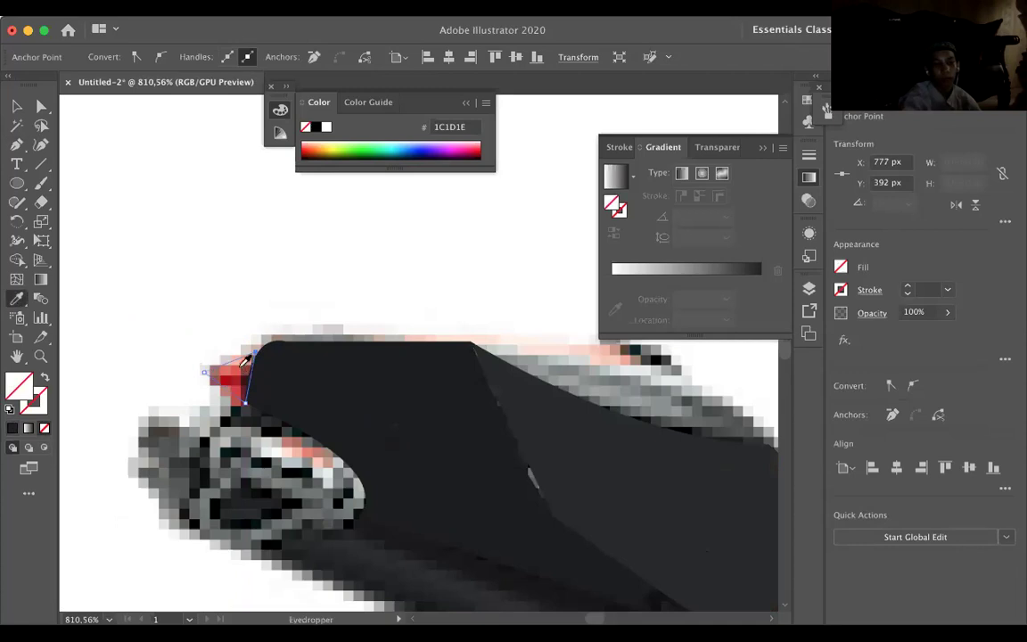
click(227, 375)
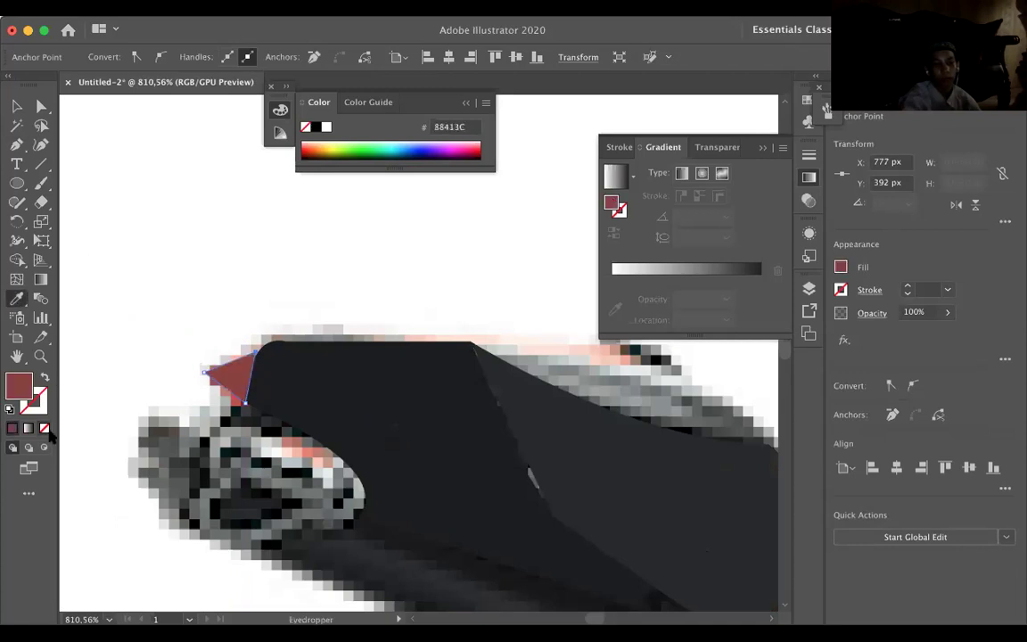
click(45, 430)
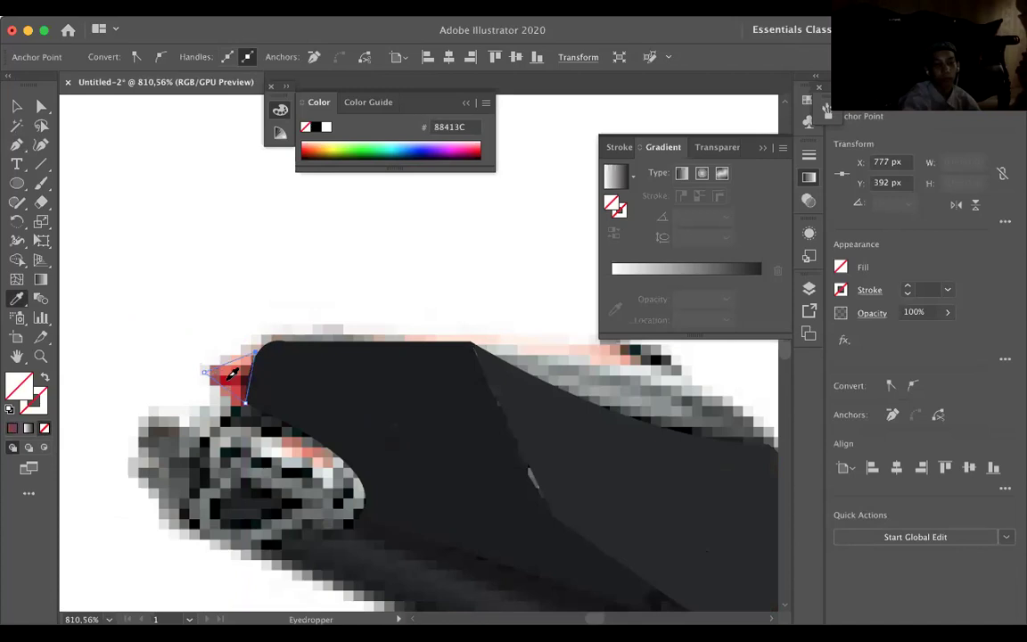
click(229, 373)
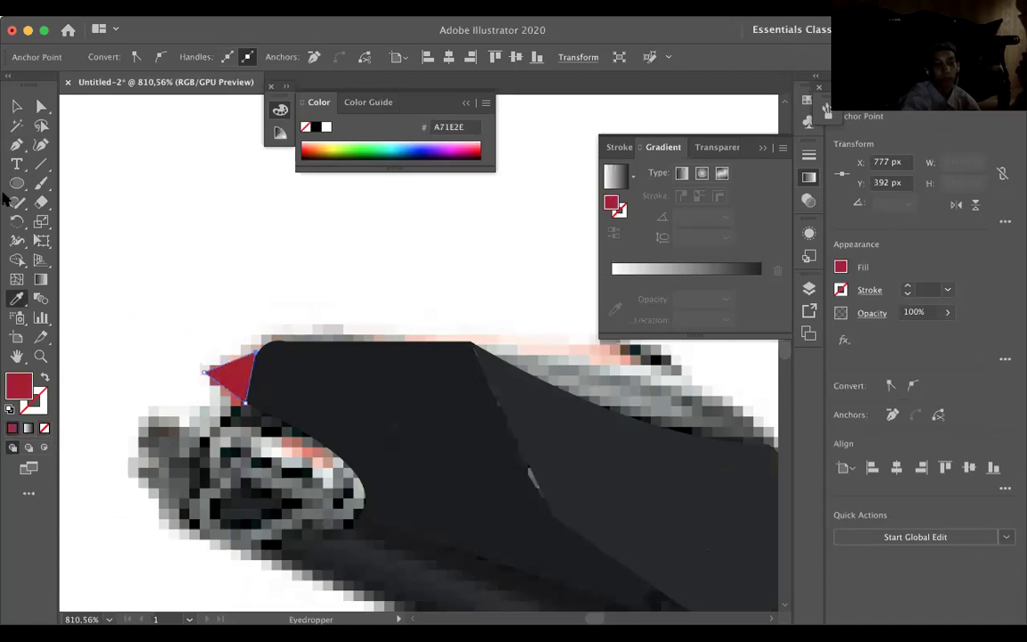
key(v)
click(168, 185)
Examine the traced shapes on the whole motorcycle, and inspect the untraced red side fairing and front wheel up close.
scroll(168, 185, down, 15)
scroll(196, 222, up, 5)
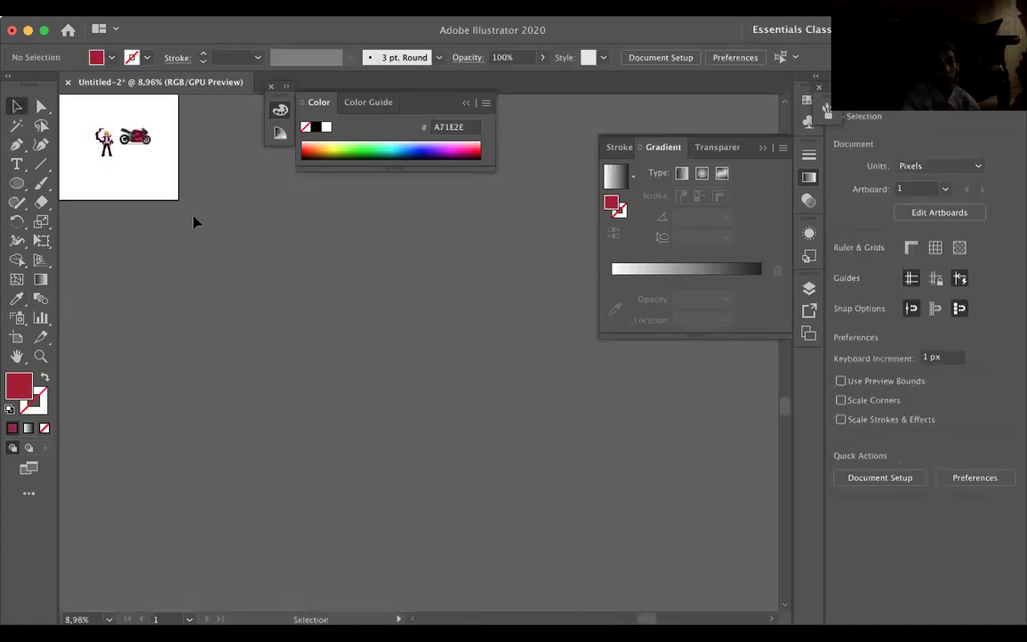
scroll(196, 222, up, 5)
scroll(214, 356, left, 3)
scroll(229, 474, up, 4)
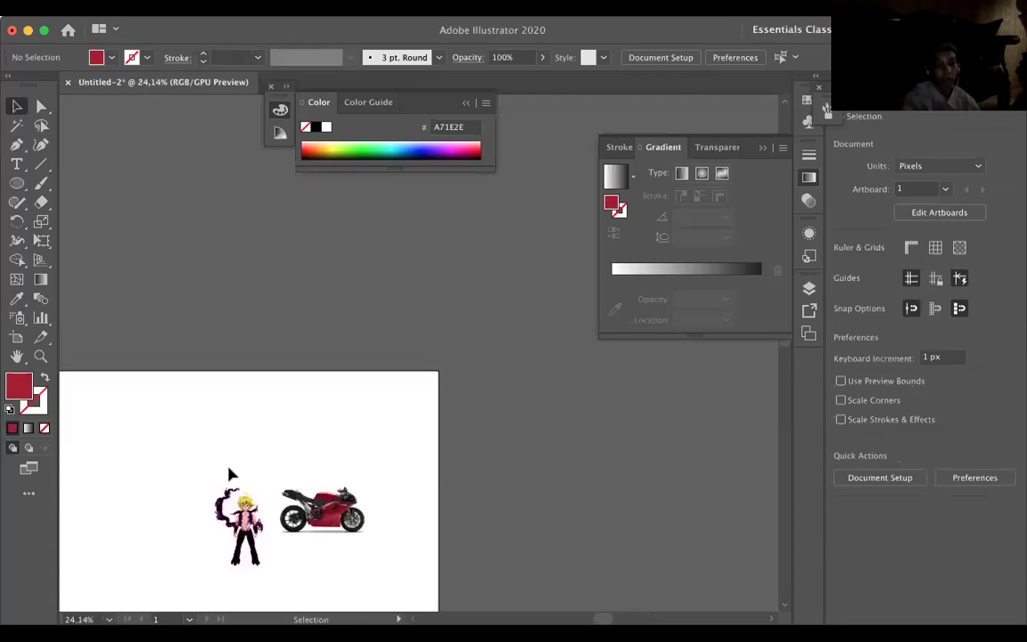
scroll(229, 475, up, 5)
scroll(229, 475, right, 2)
scroll(229, 474, down, 1)
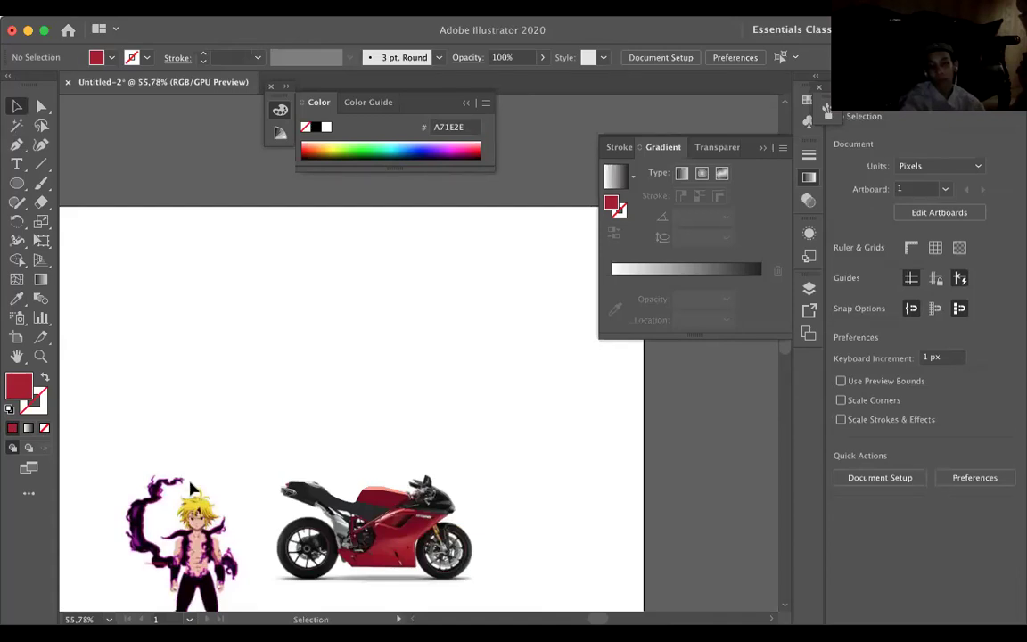
scroll(361, 526, up, 2)
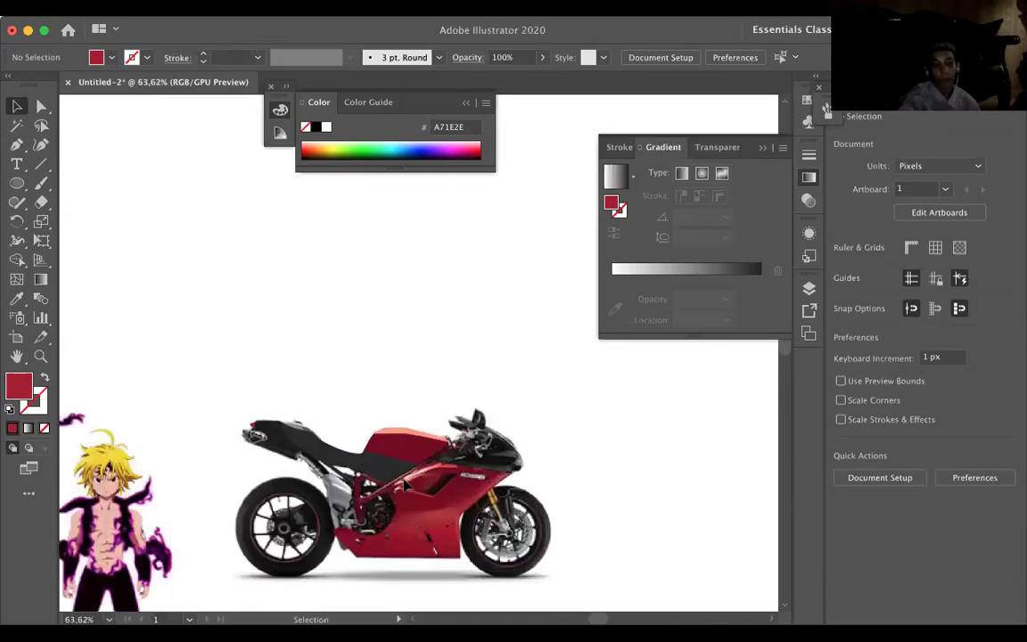
scroll(383, 463, up, 2)
scroll(383, 462, up, 3)
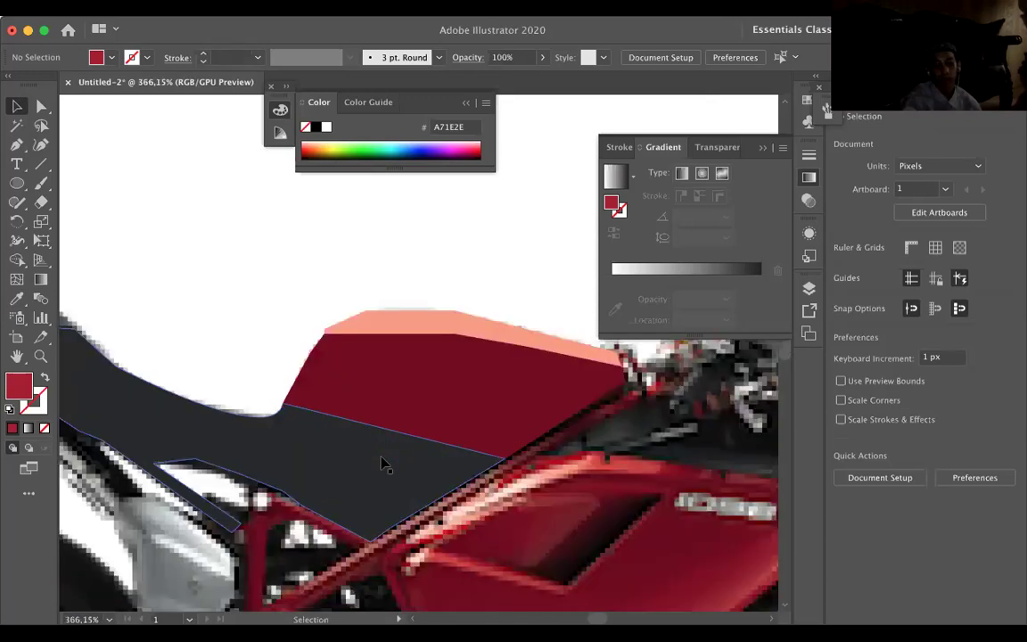
scroll(383, 463, right, 5)
scroll(383, 463, down, 3)
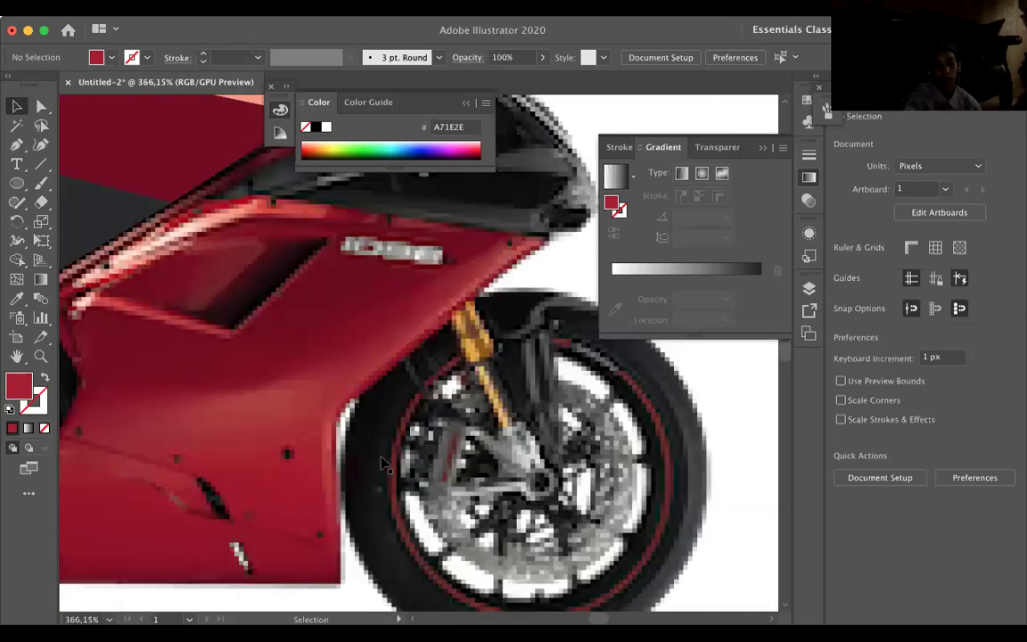
scroll(105, 234, up, 3)
scroll(105, 233, left, 2)
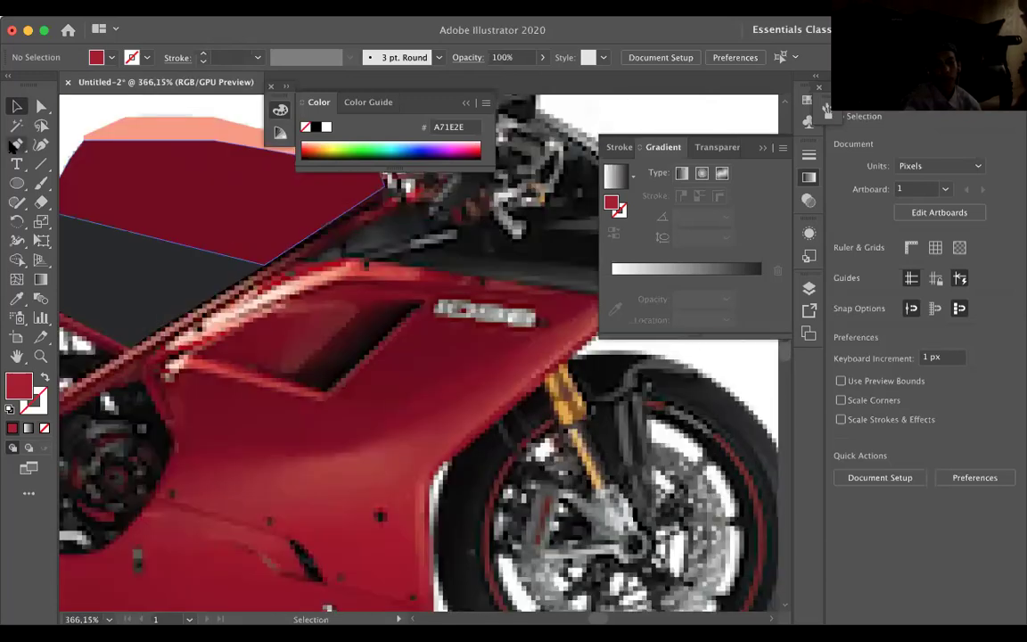
Start a Pen tool path at the side fairing's lower front corner, following its front edge up to the pointed tip above the front wheel.
key(p)
scroll(395, 504, down, 3)
scroll(395, 504, right, 1)
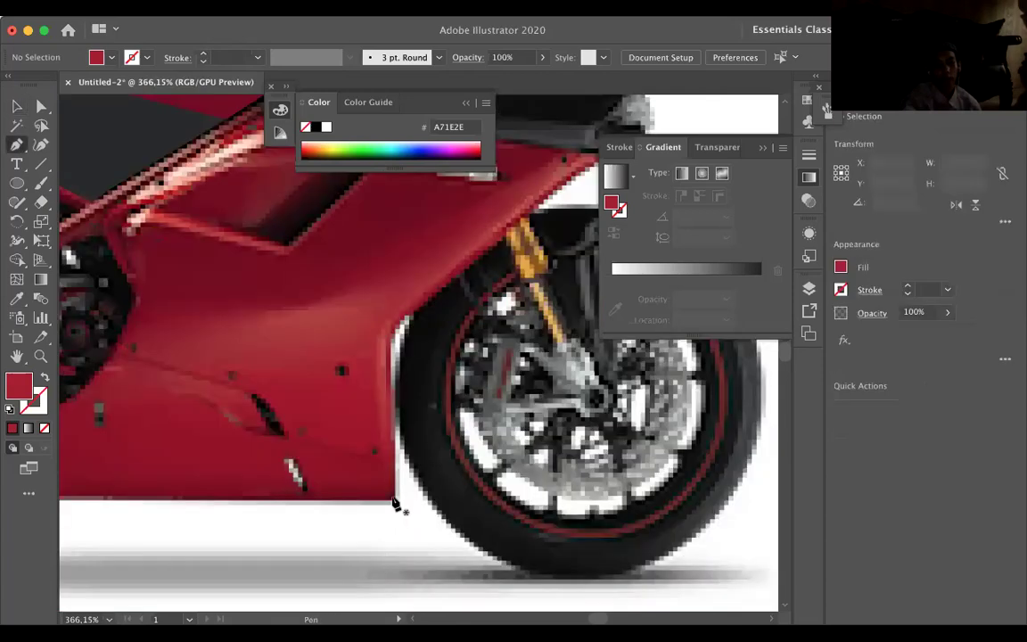
click(393, 496)
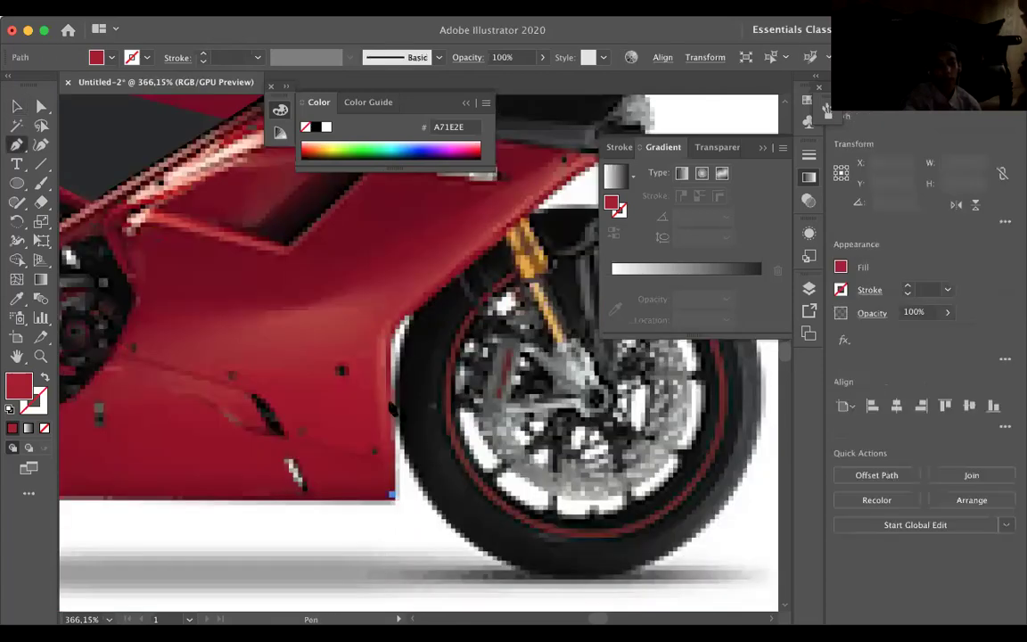
click(390, 331)
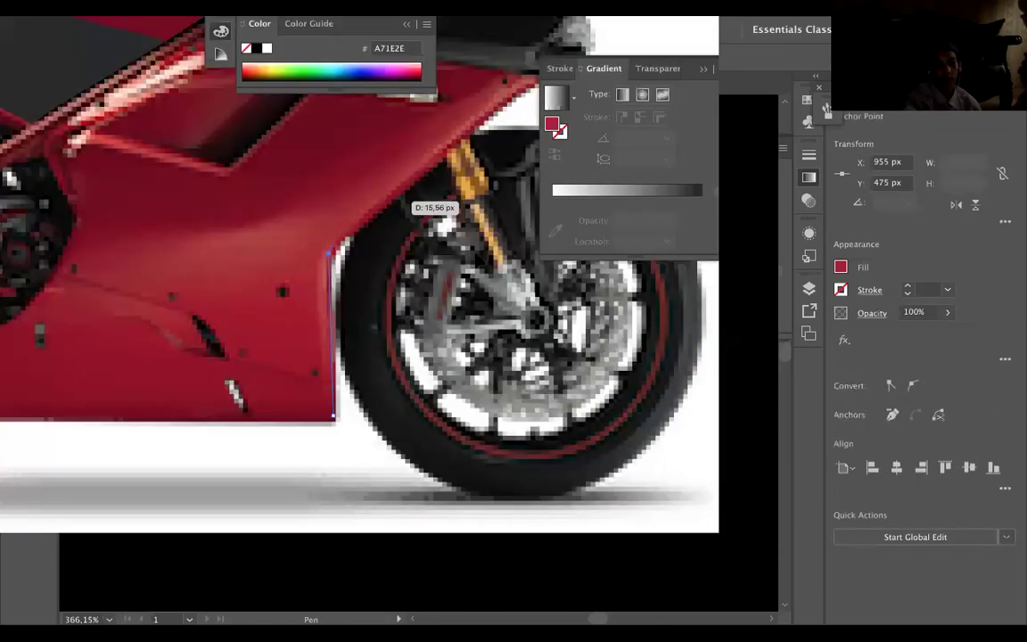
click(419, 179)
scroll(522, 165, up, 1)
scroll(521, 165, right, 1)
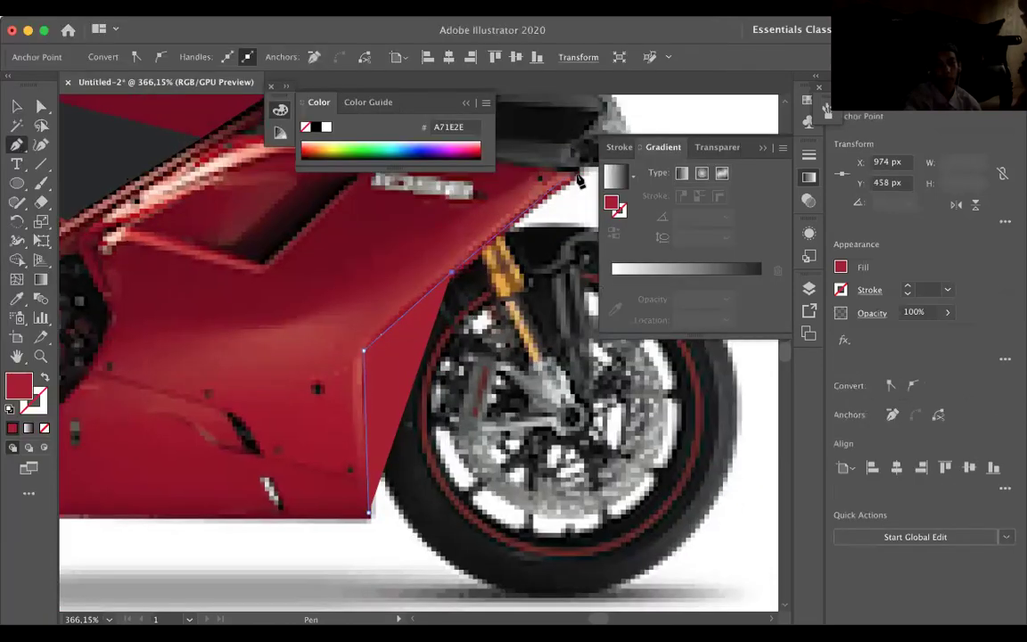
click(577, 176)
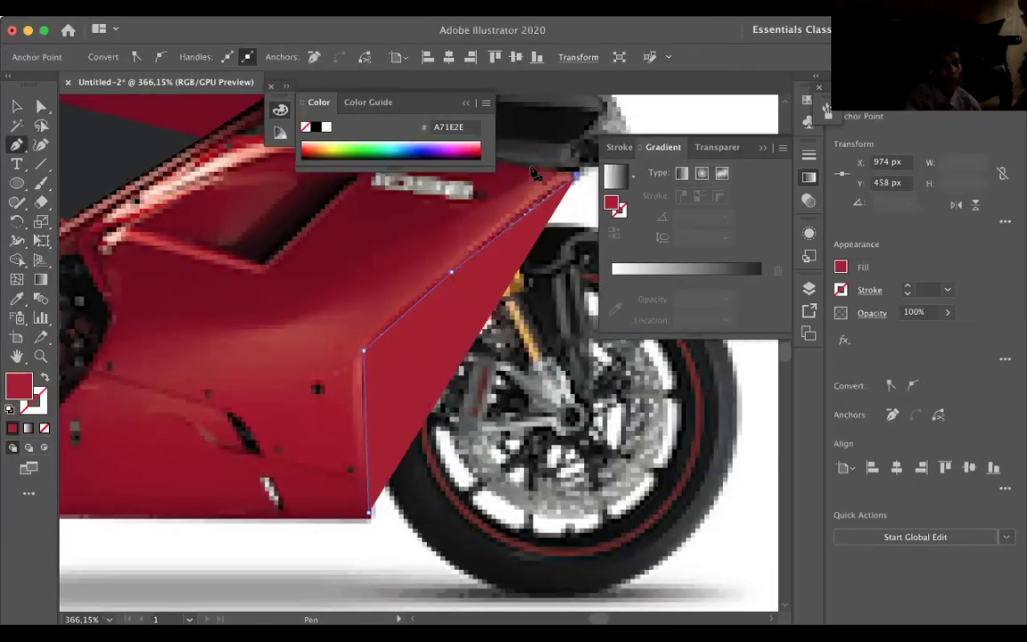
Continue the fairing path rearward along its top edge and down beside the frame tube to the upper rear corner.
scroll(533, 172, up, 1)
scroll(533, 172, left, 1)
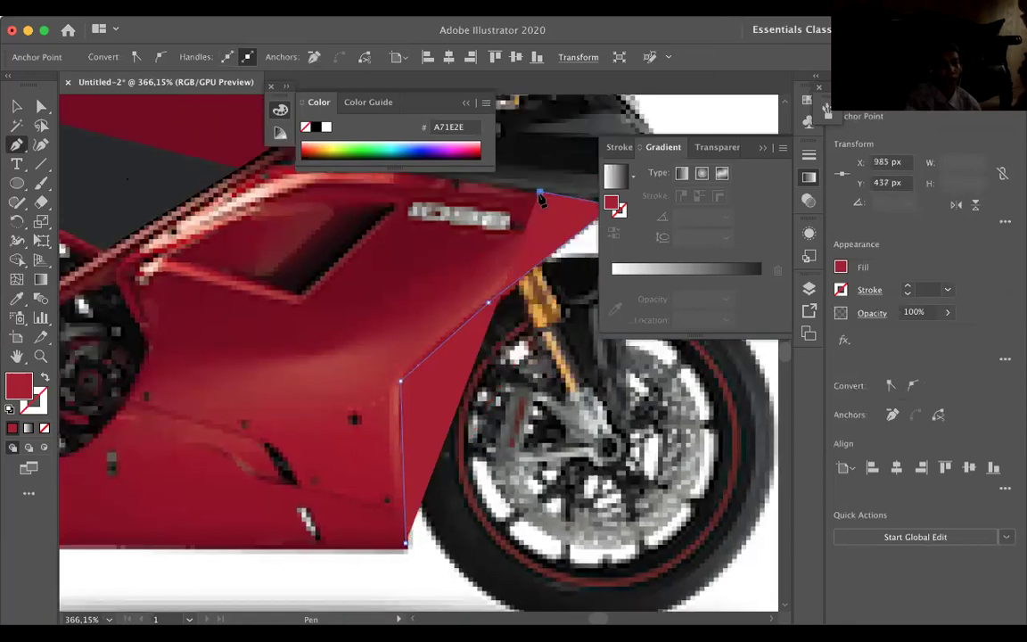
scroll(548, 207, up, 1)
scroll(548, 207, left, 2)
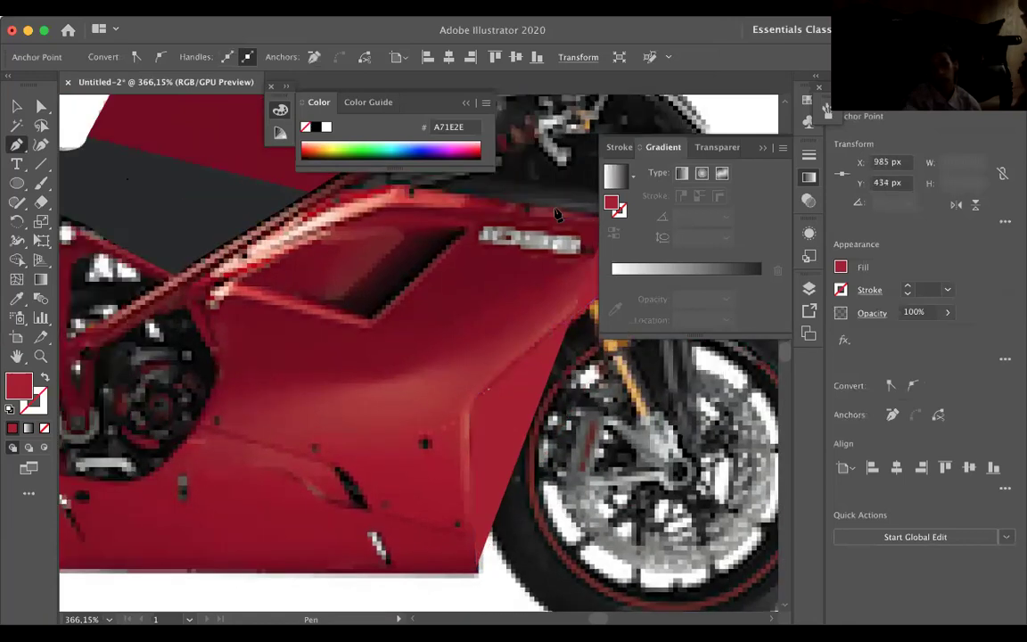
click(557, 215)
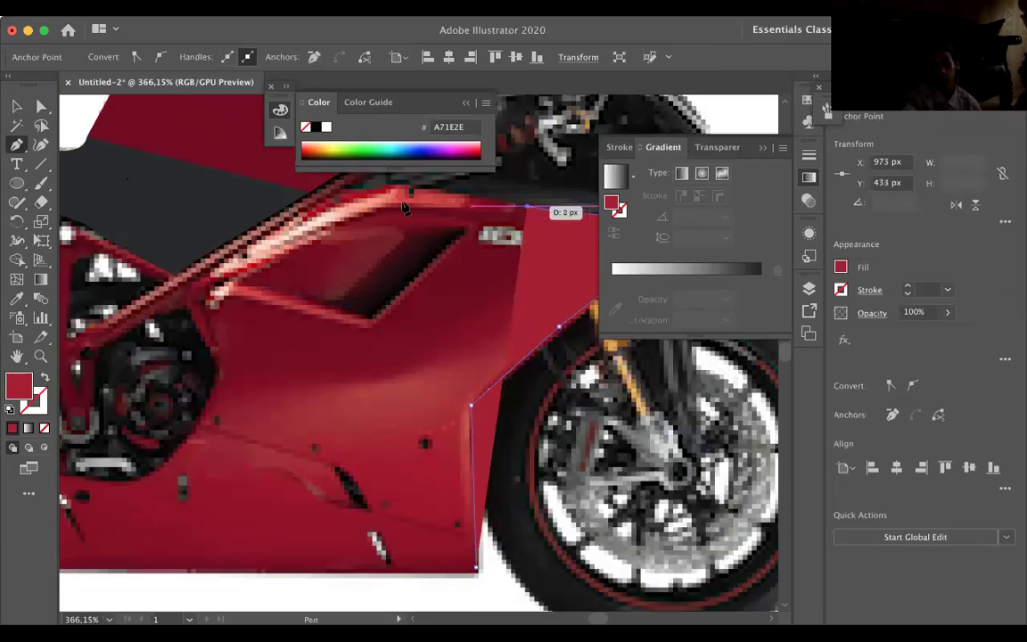
click(471, 192)
click(402, 186)
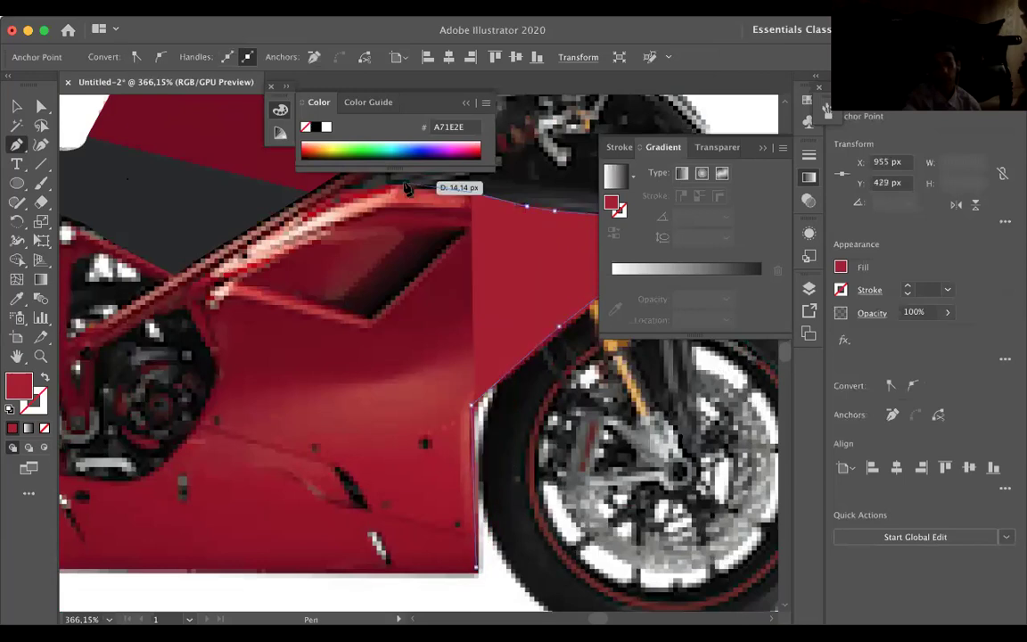
click(331, 191)
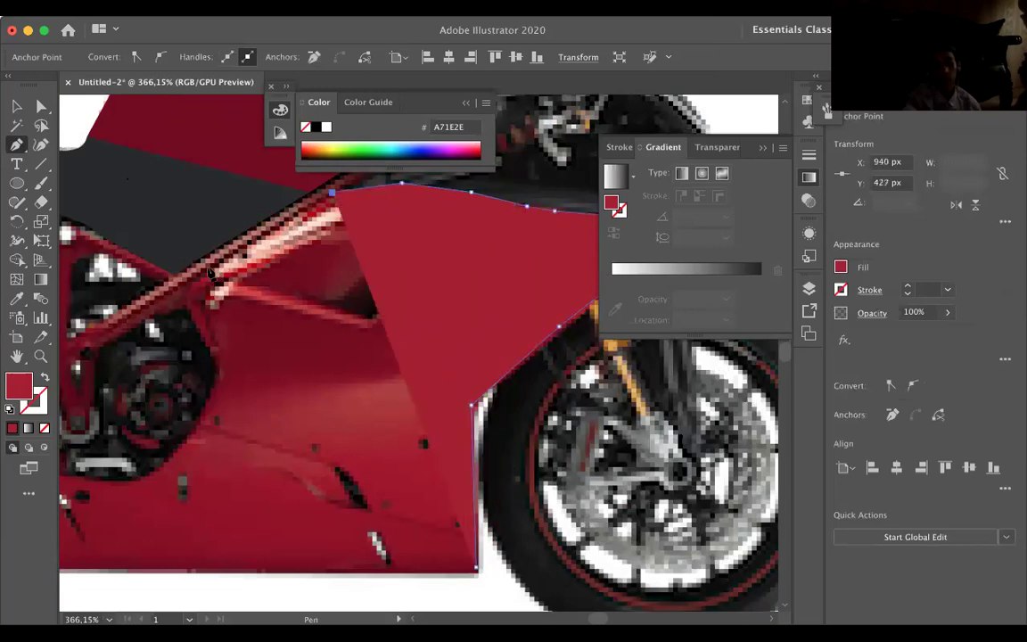
click(208, 267)
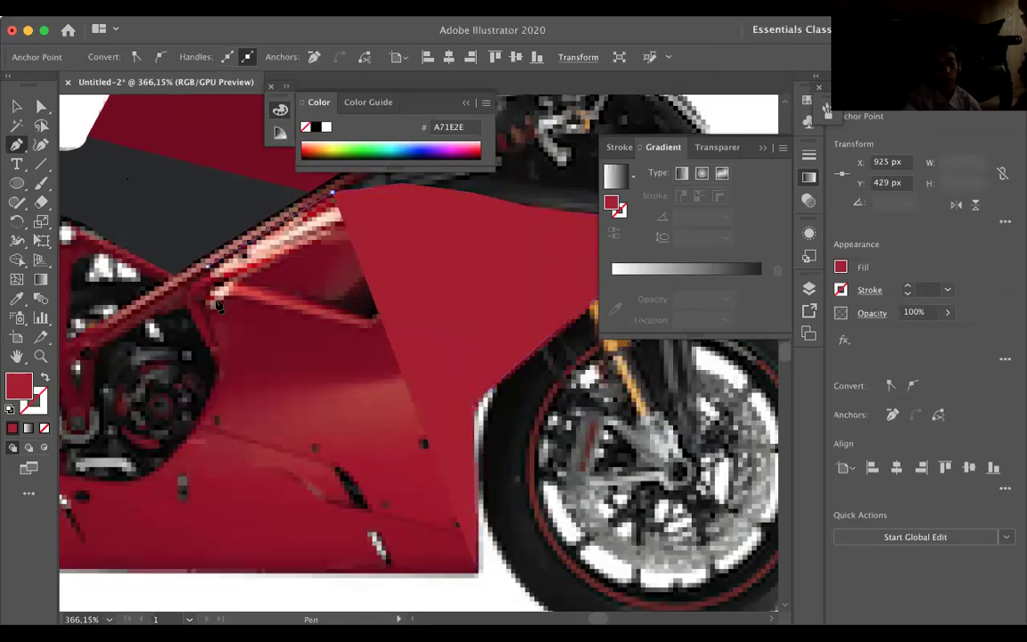
Trace the fairing's rear edge down around the engine opening, curve the path beneath the engine, and make the curve's end a corner.
click(218, 305)
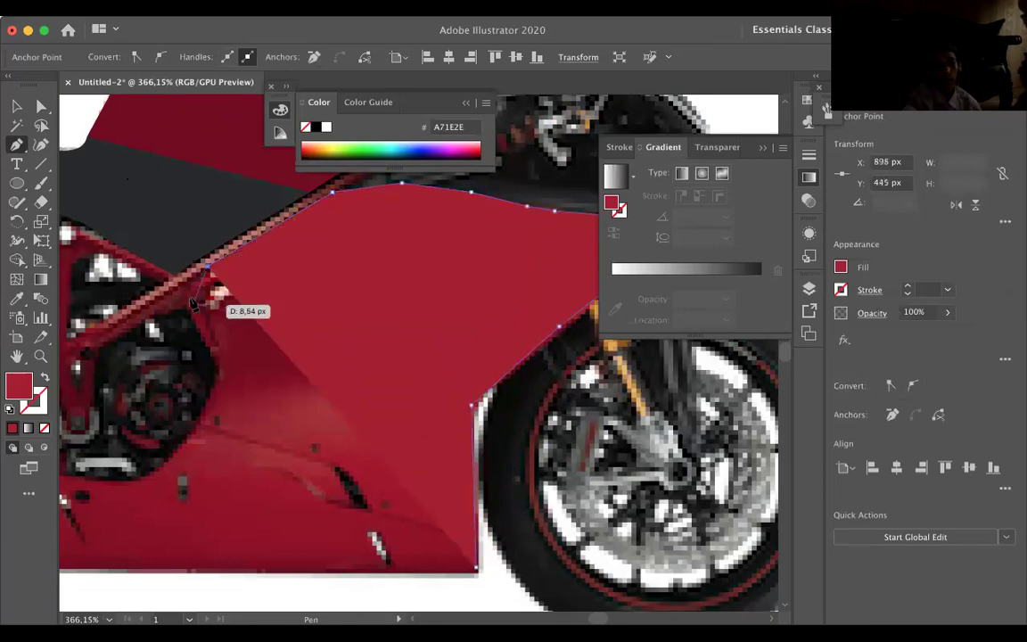
click(214, 346)
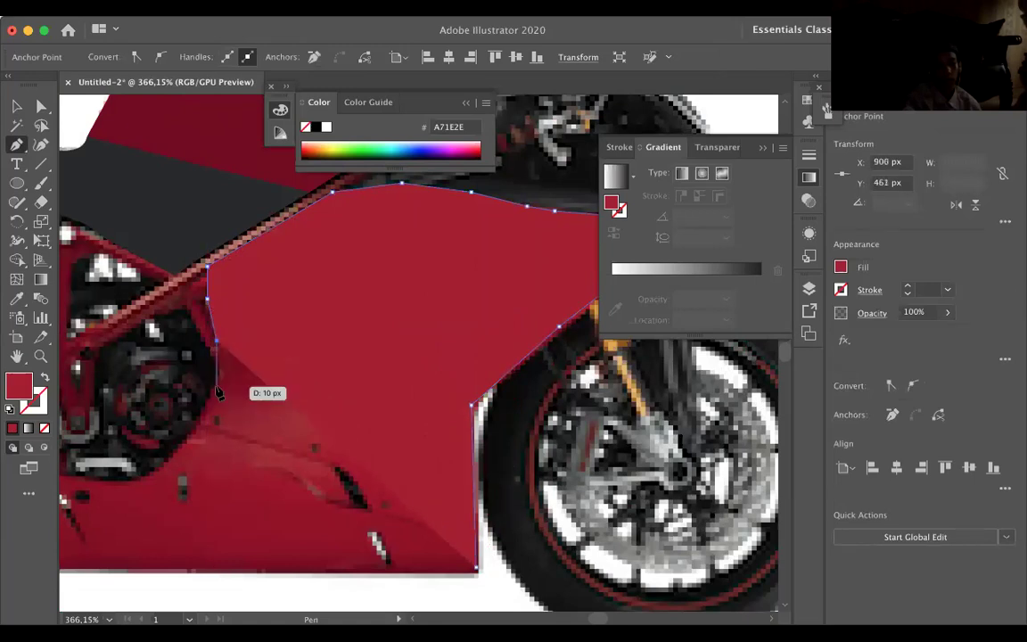
click(217, 389)
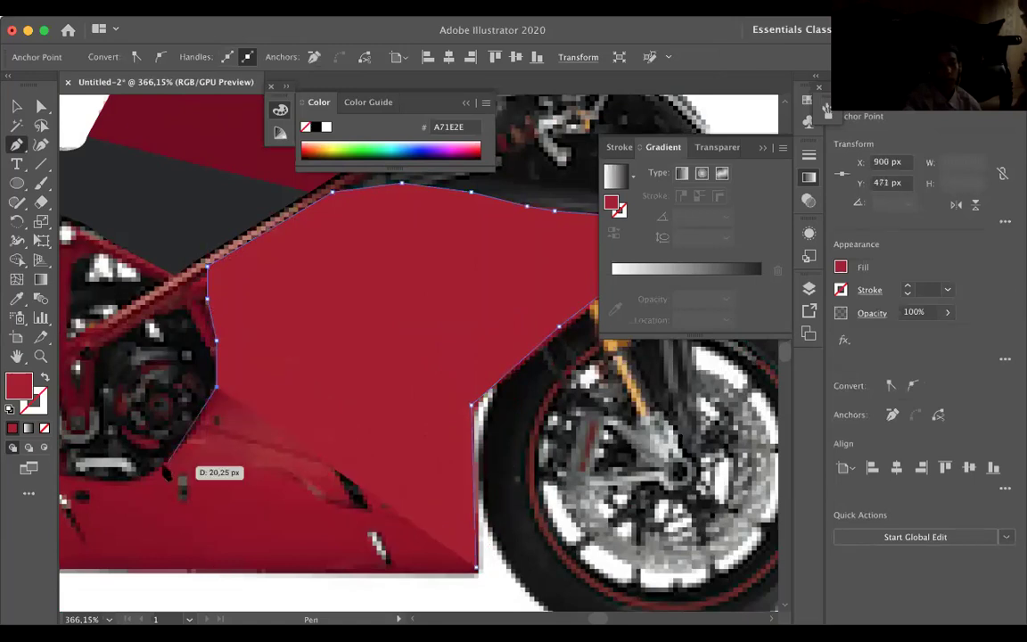
click(166, 464)
scroll(151, 450, left, 5)
scroll(152, 450, down, 1)
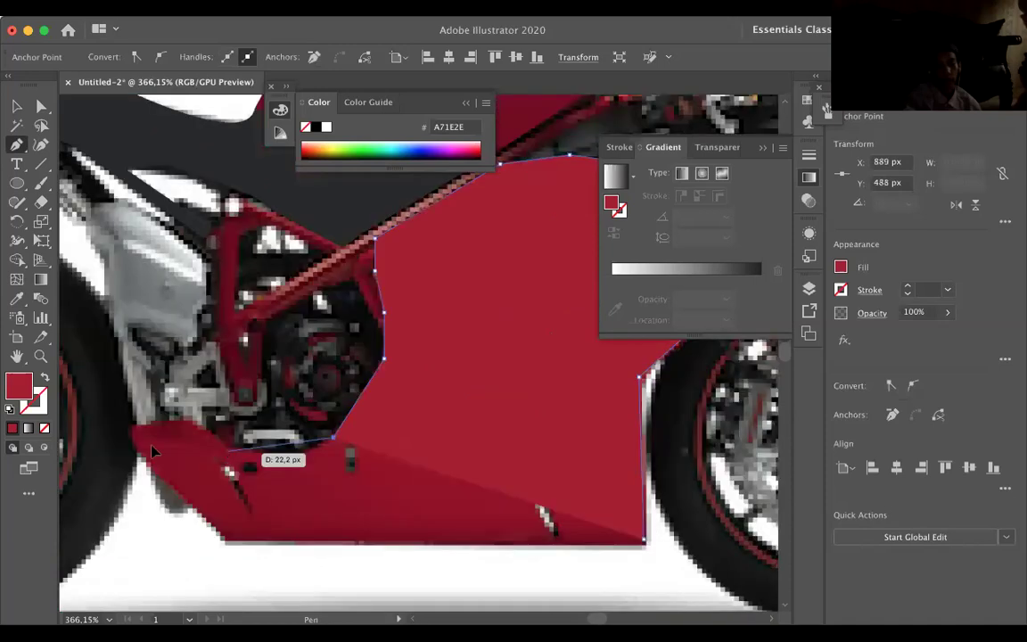
drag(217, 446, 124, 429)
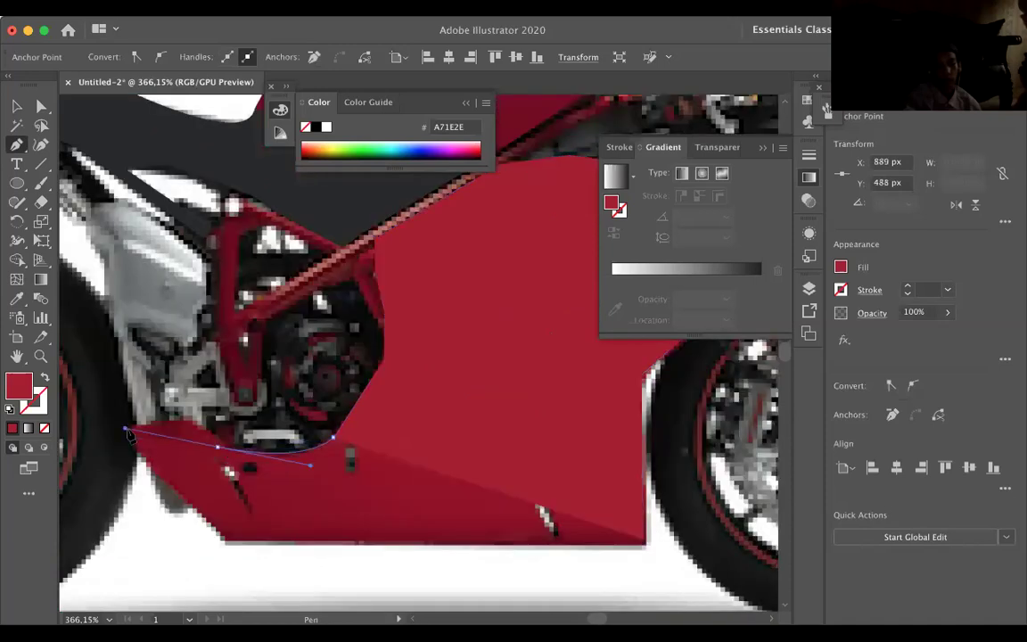
click(217, 445)
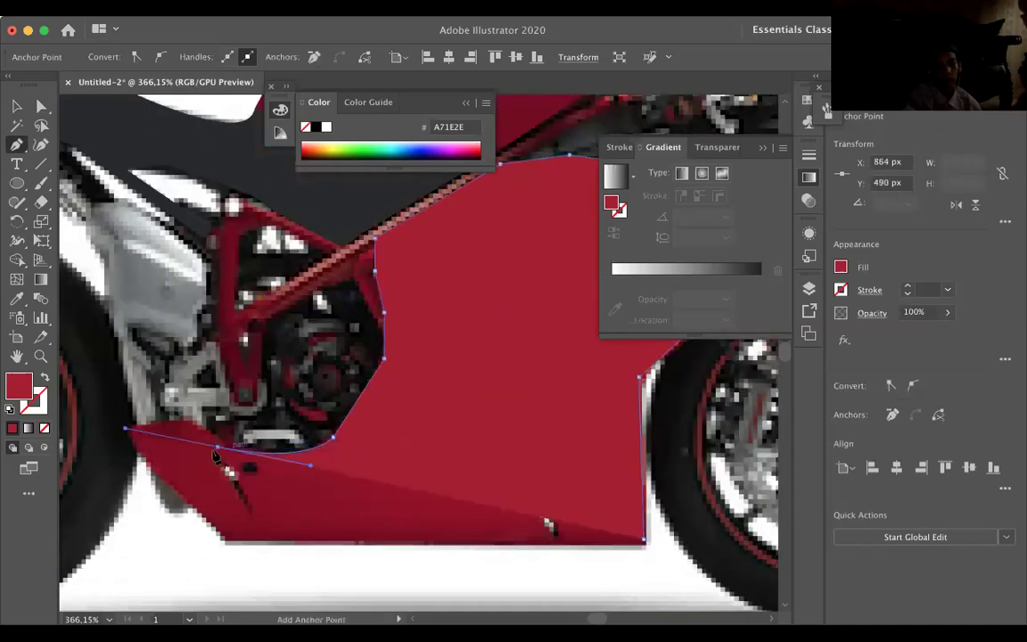
Trace the fairing's rear tip and bottom edge, close the outline at its starting corner, and remove the fill.
click(189, 413)
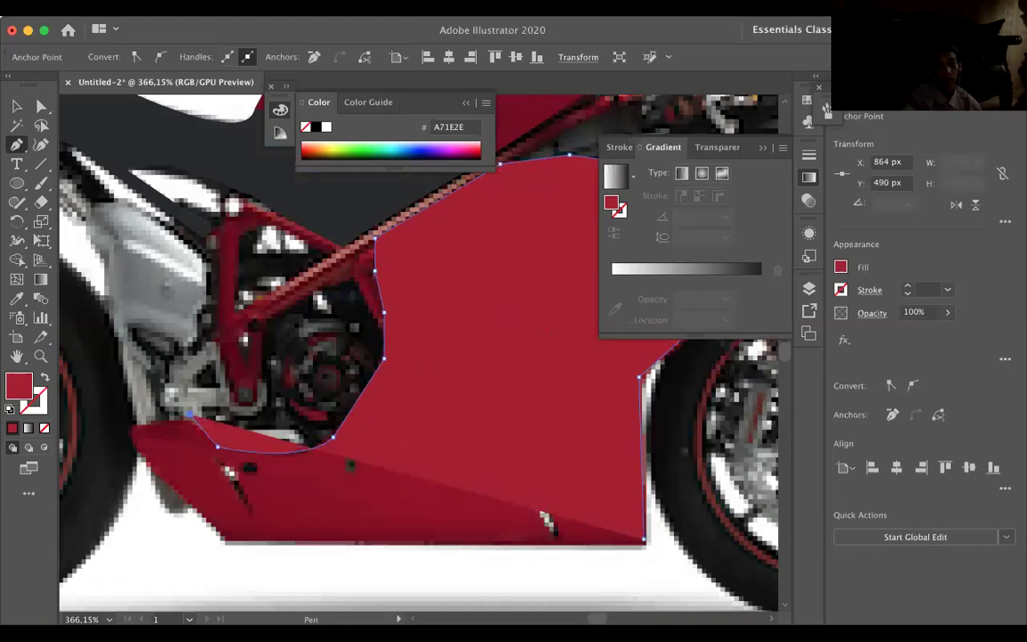
click(225, 549)
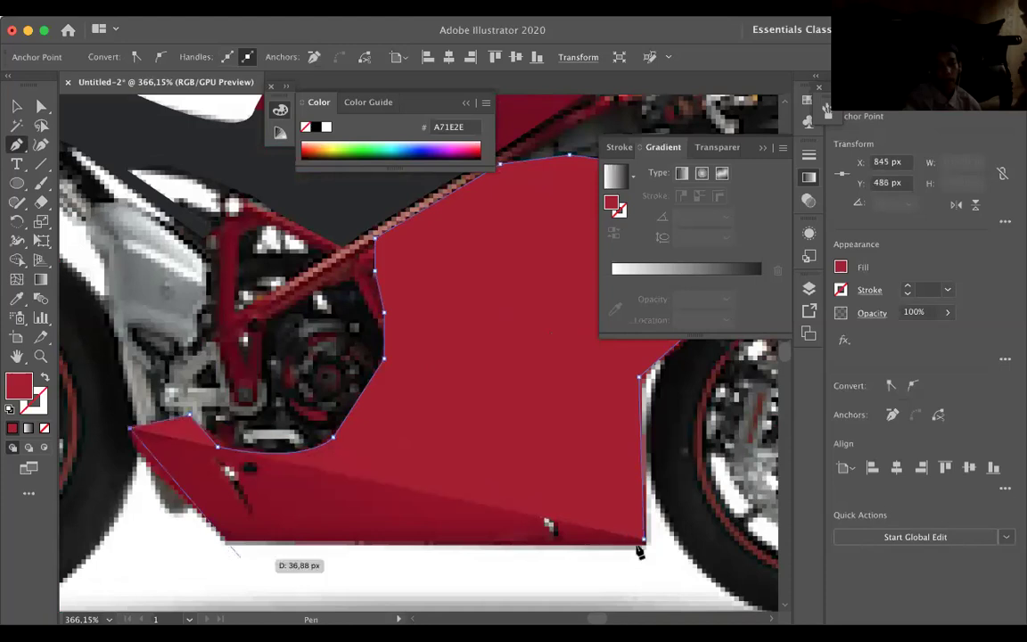
click(642, 544)
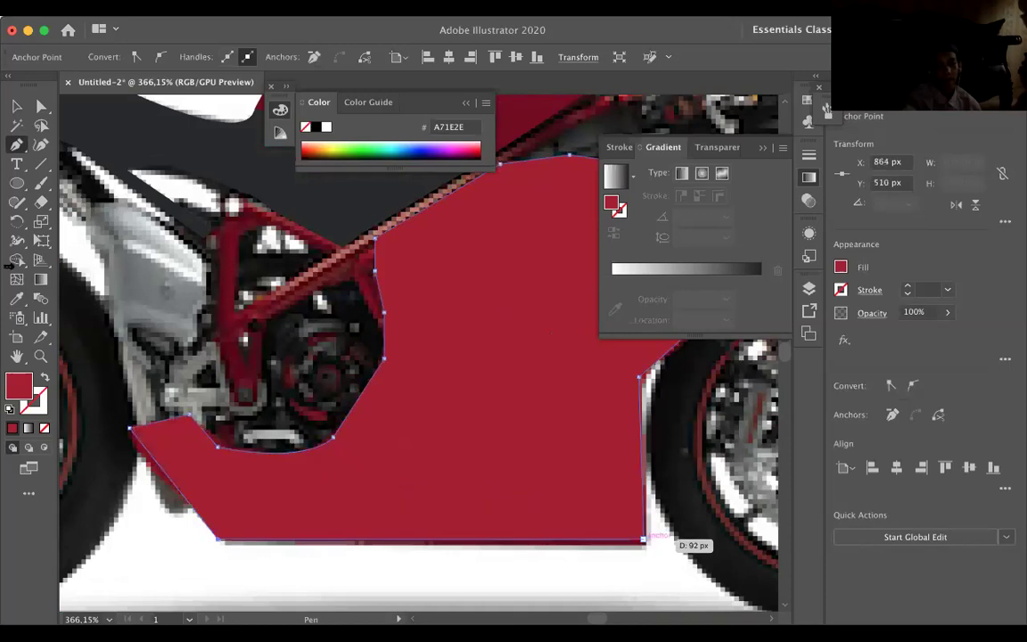
click(36, 381)
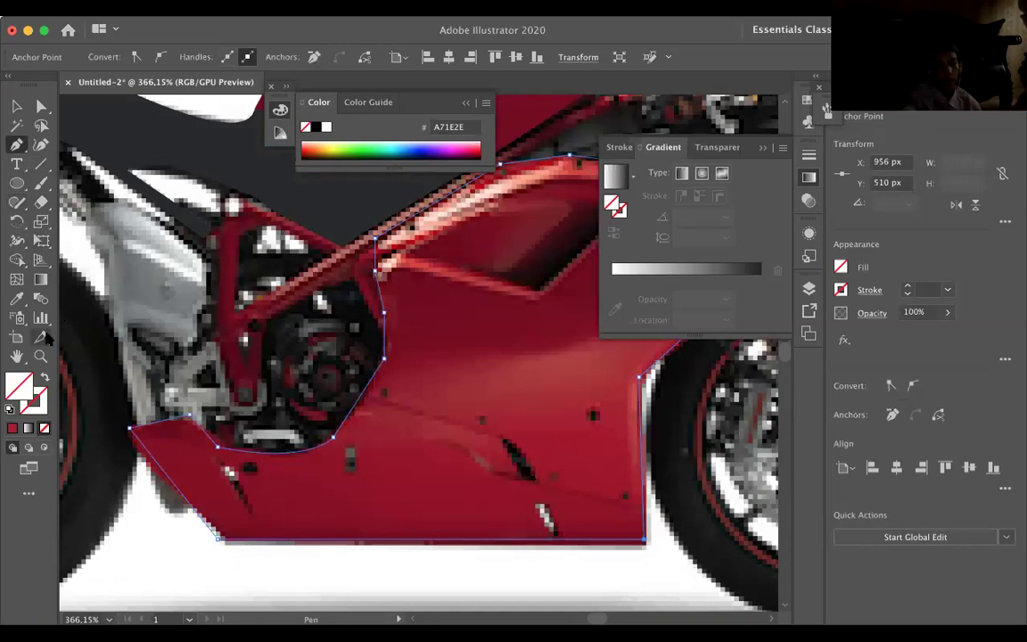
Fill the side fairing shape with the dark red 7C0B20 sampled from the canvas and deselect it.
key(i)
click(210, 190)
click(18, 114)
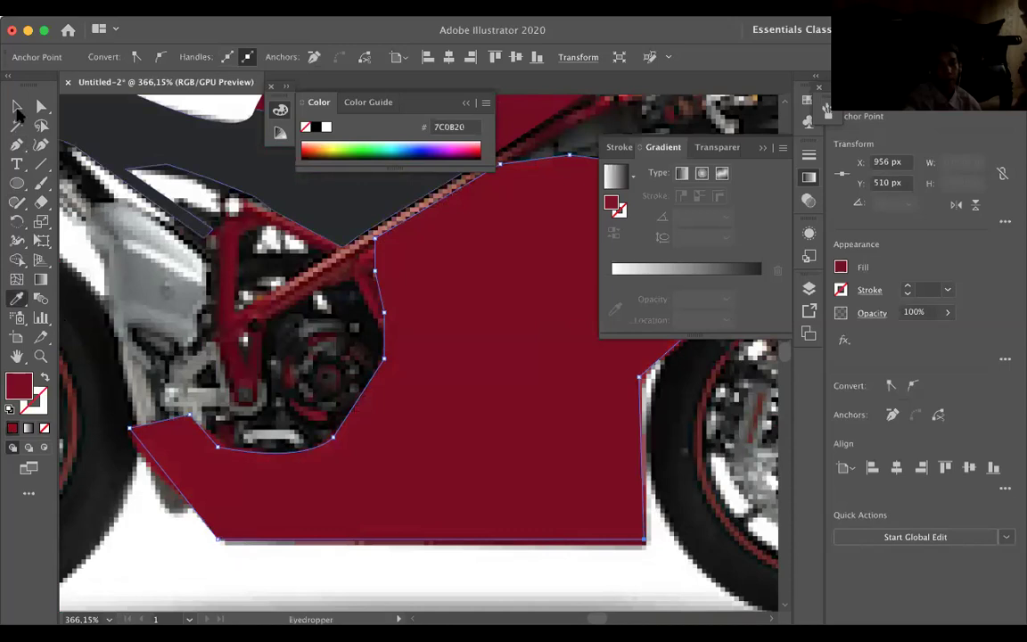
click(245, 469)
Start a freehand letter F with the Pen tool in the blank area below the motorcycle, outlining its outer stem edge and upper arm.
scroll(272, 608, down, 5)
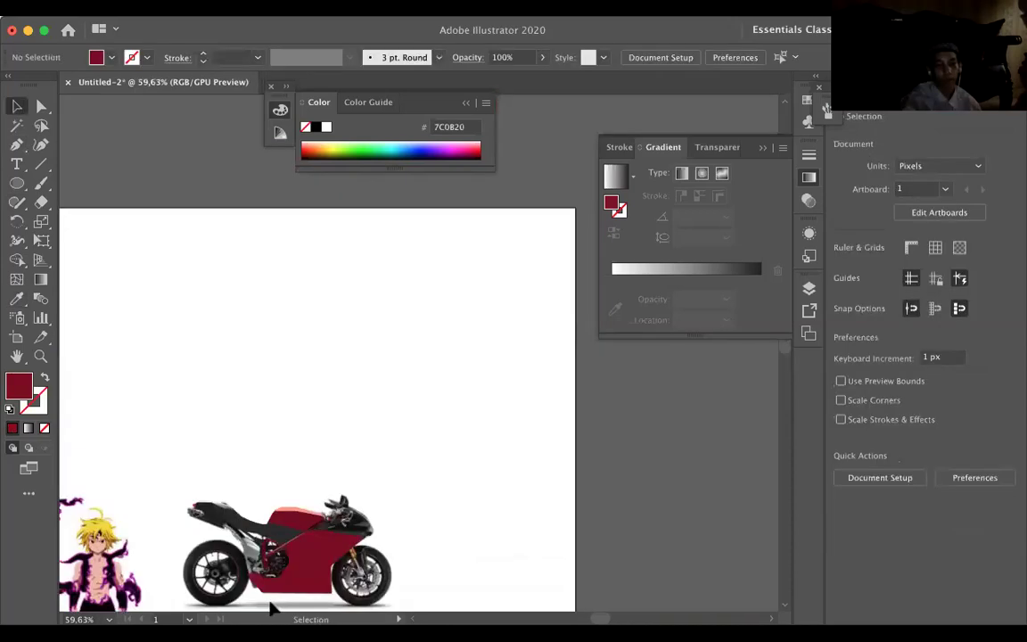
scroll(349, 390, up, 3)
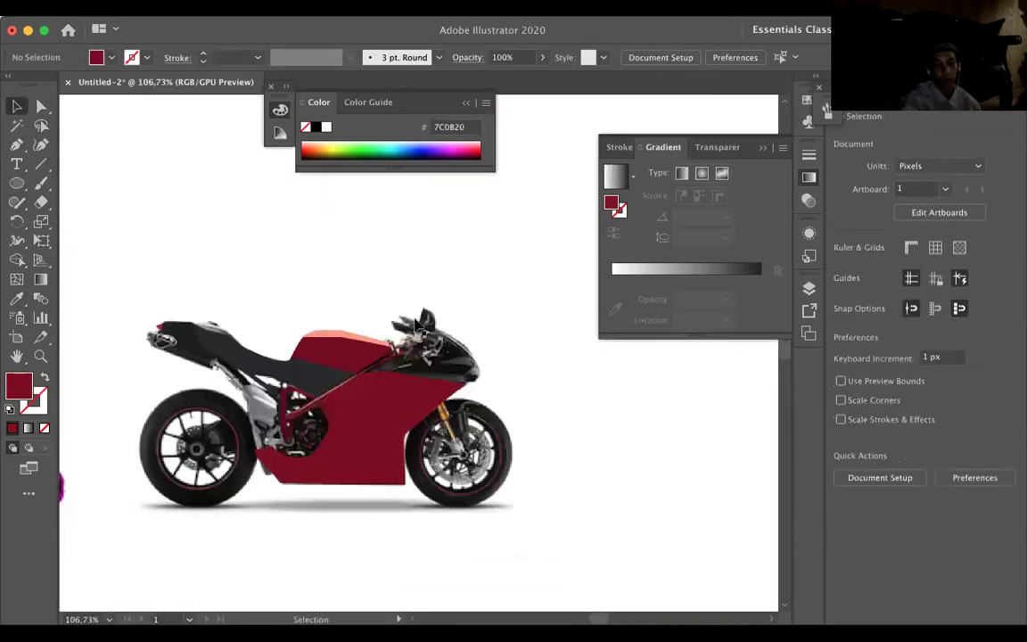
scroll(416, 325, up, 3)
scroll(416, 325, up, 1)
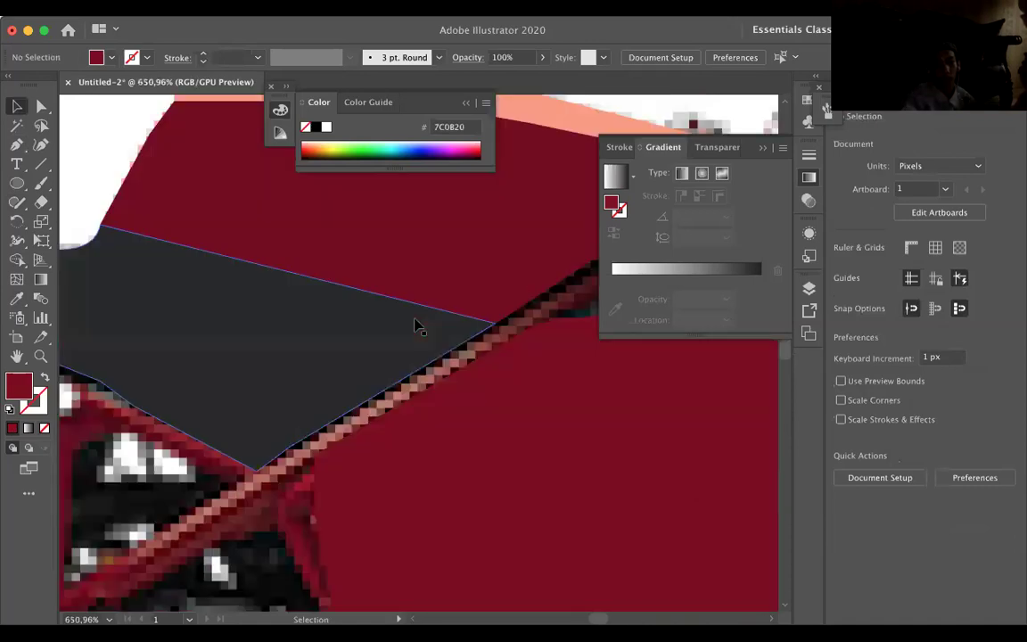
scroll(416, 325, up, 1)
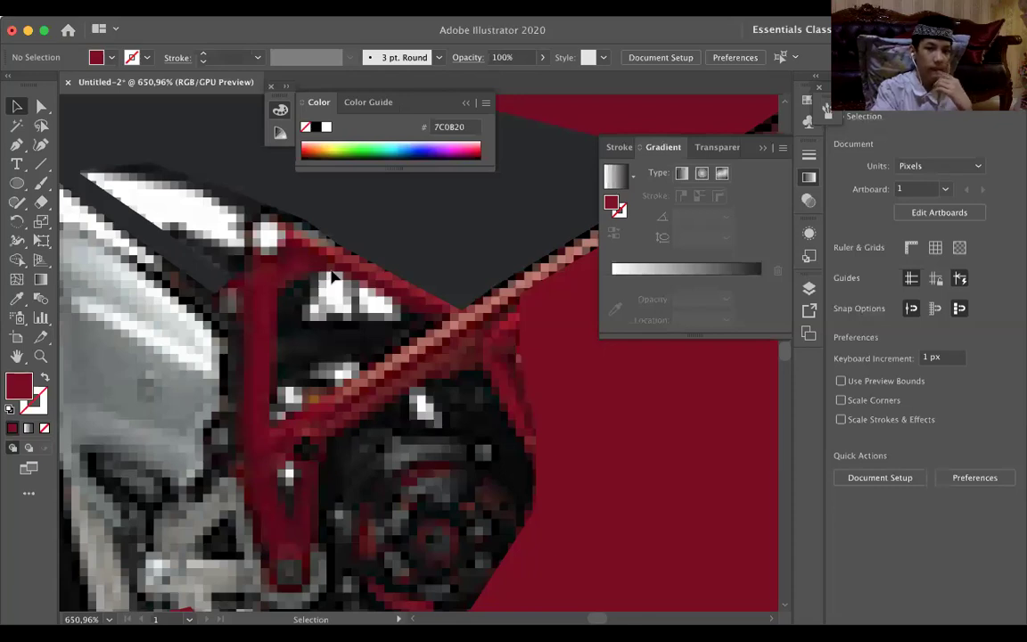
click(16, 144)
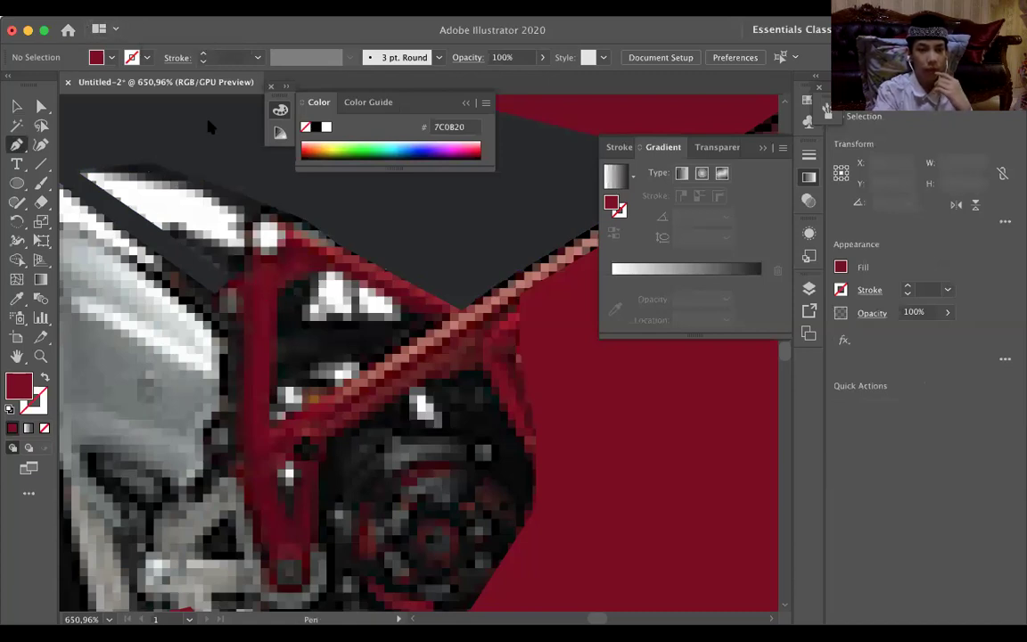
scroll(250, 267, down, 5)
scroll(241, 218, down, 10)
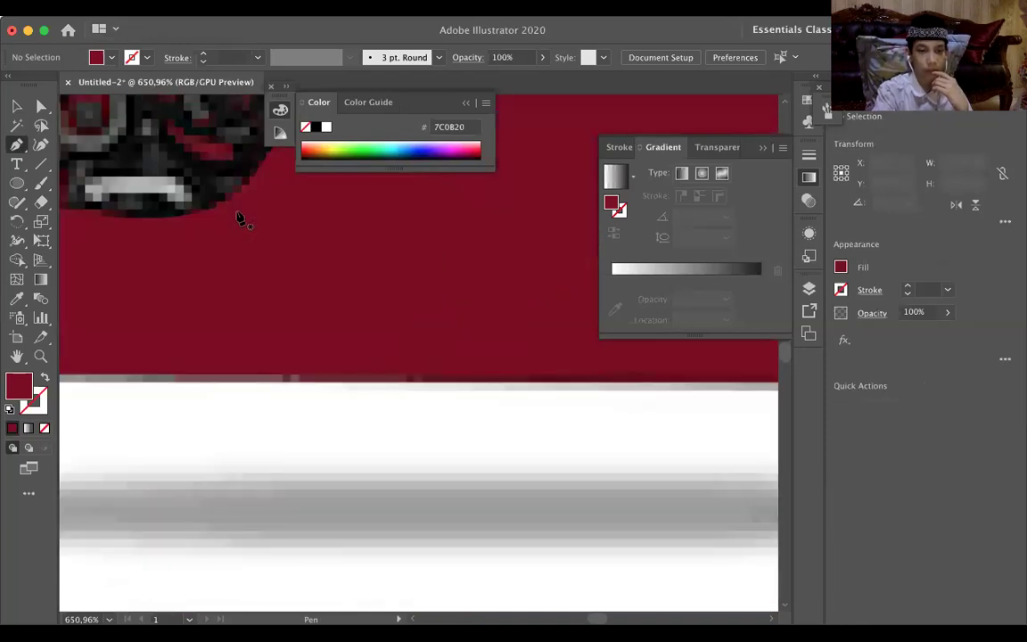
scroll(295, 568, down, 4)
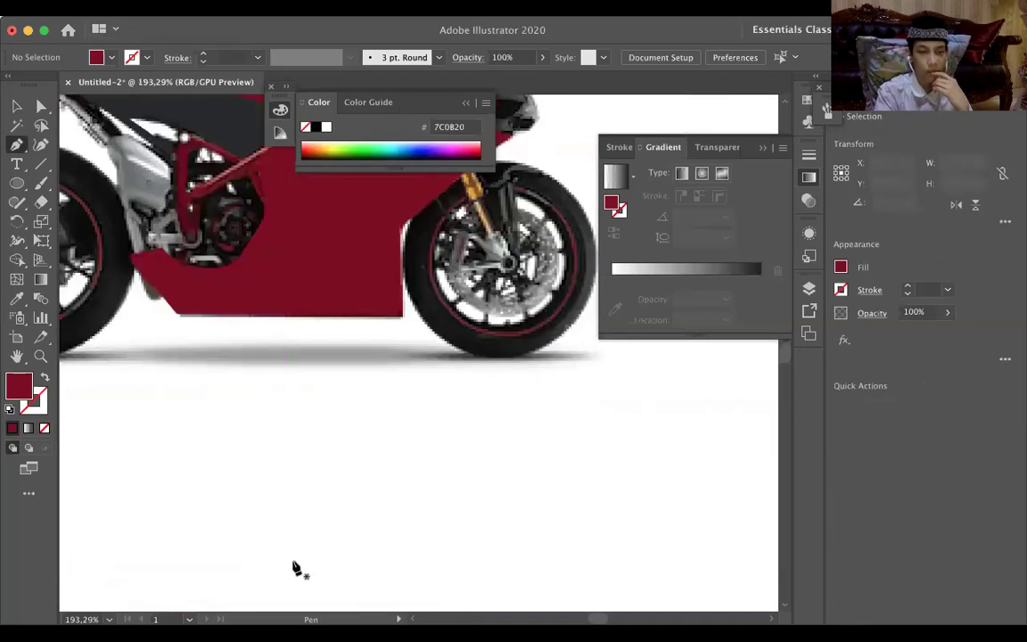
scroll(295, 568, down, 3)
click(258, 489)
click(253, 371)
click(347, 371)
click(347, 393)
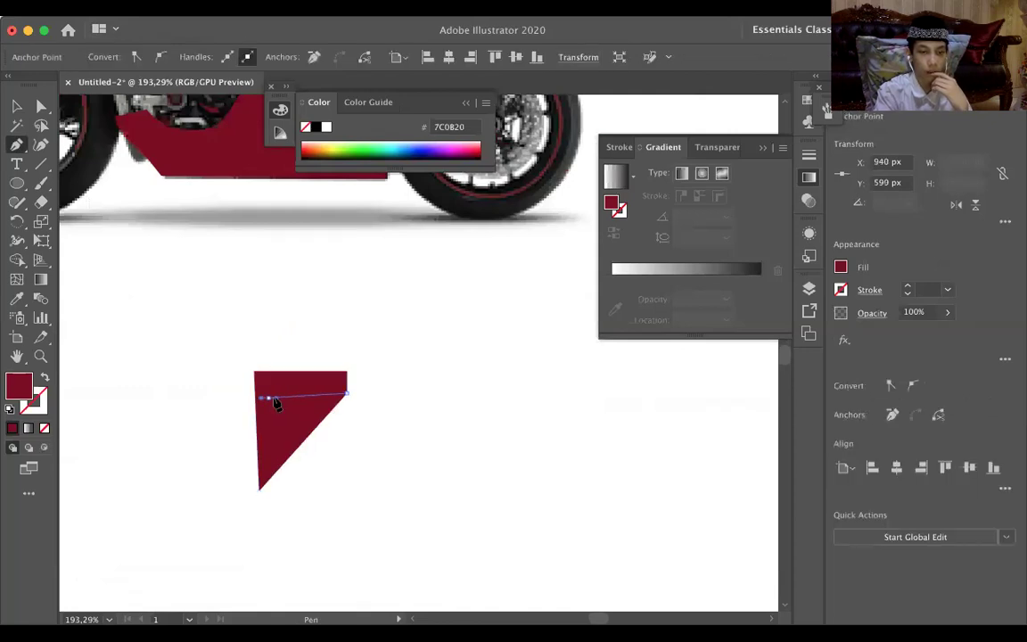
click(271, 397)
click(272, 417)
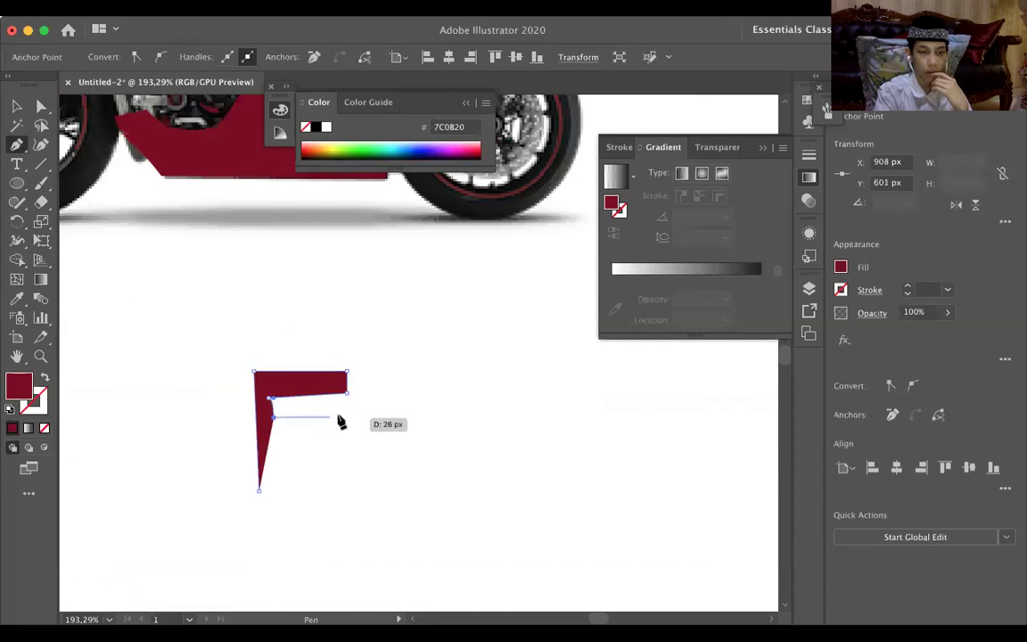
Outline the F's middle arm and slanted foot, close the path at about 38 × 49 px, and deselect it.
click(342, 416)
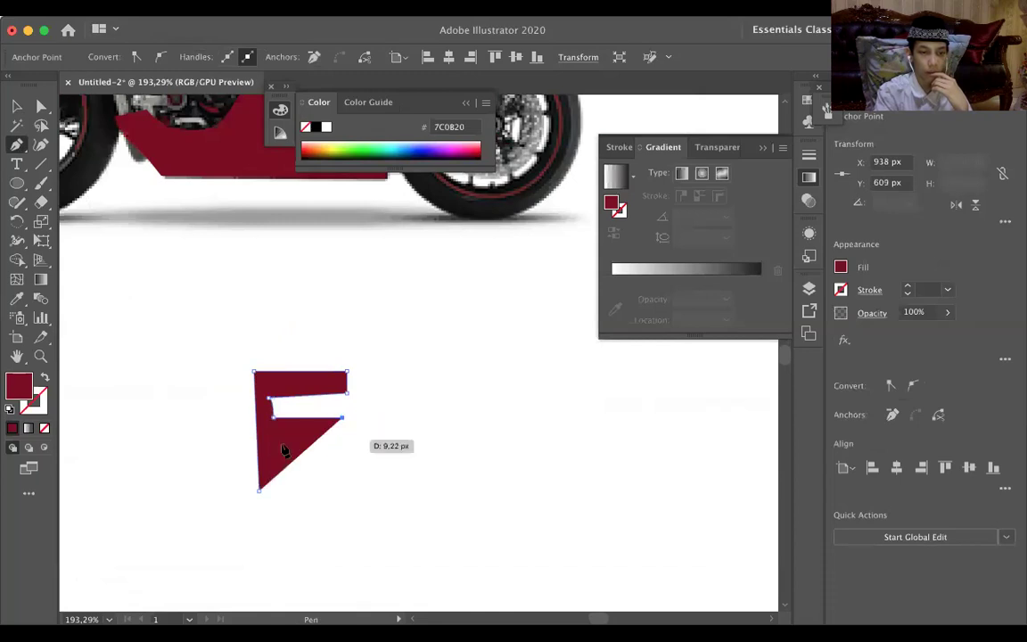
click(338, 438)
click(278, 438)
click(280, 477)
click(259, 489)
click(16, 106)
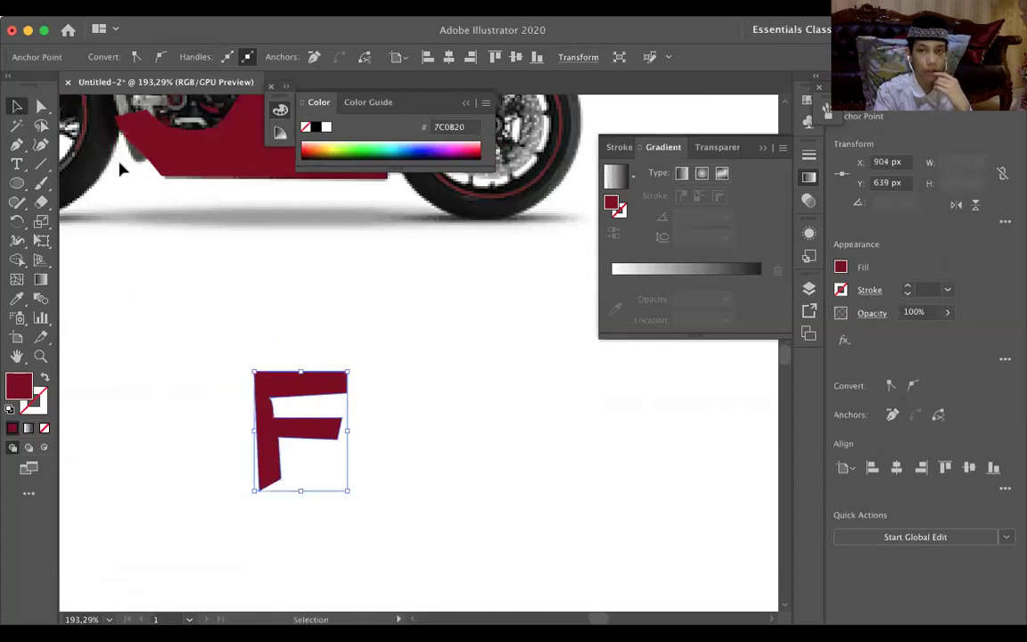
click(598, 108)
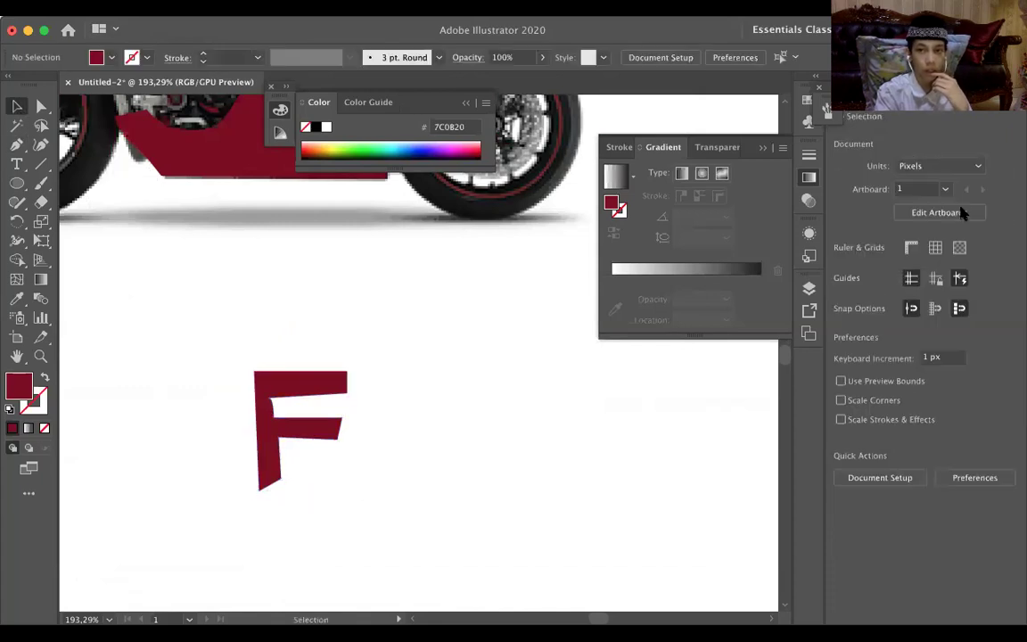
Add a text line with the person's full name between the front wheel and the F, to the letter's right.
click(297, 432)
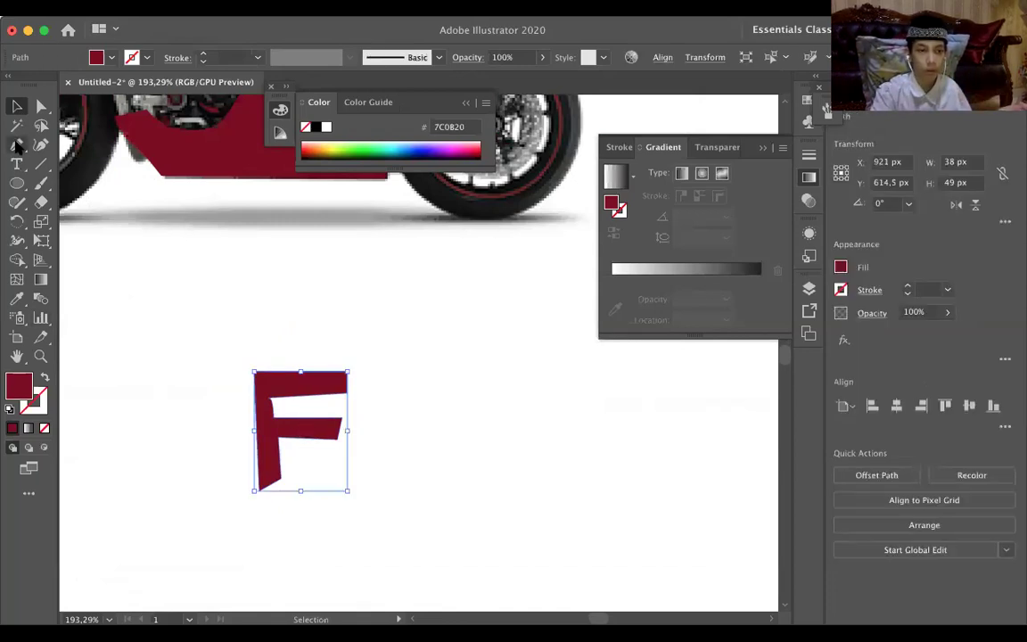
click(17, 144)
key(t)
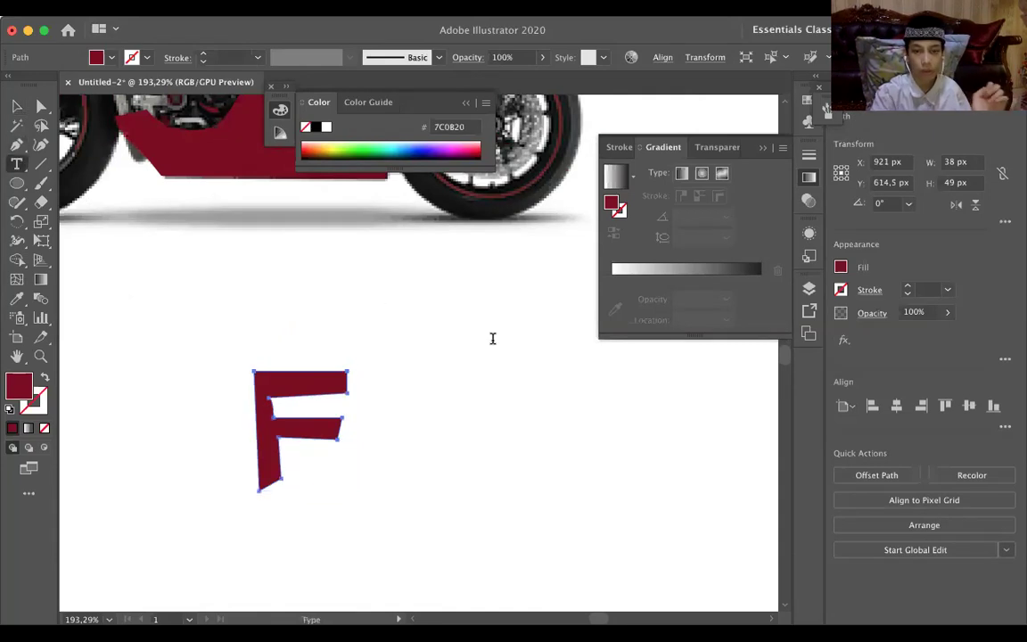
click(493, 340)
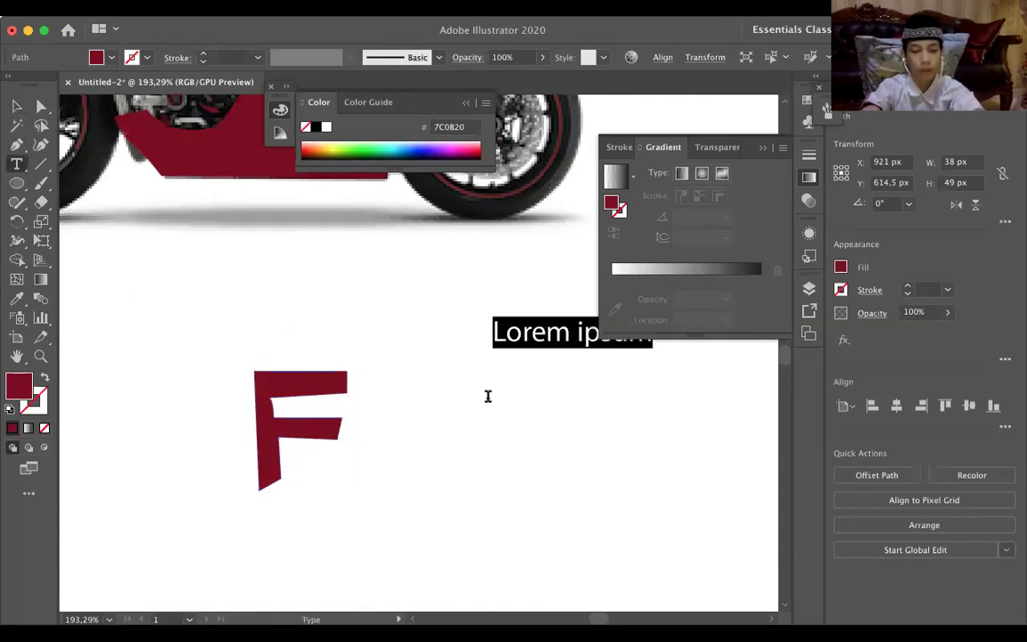
text(fachri raza)
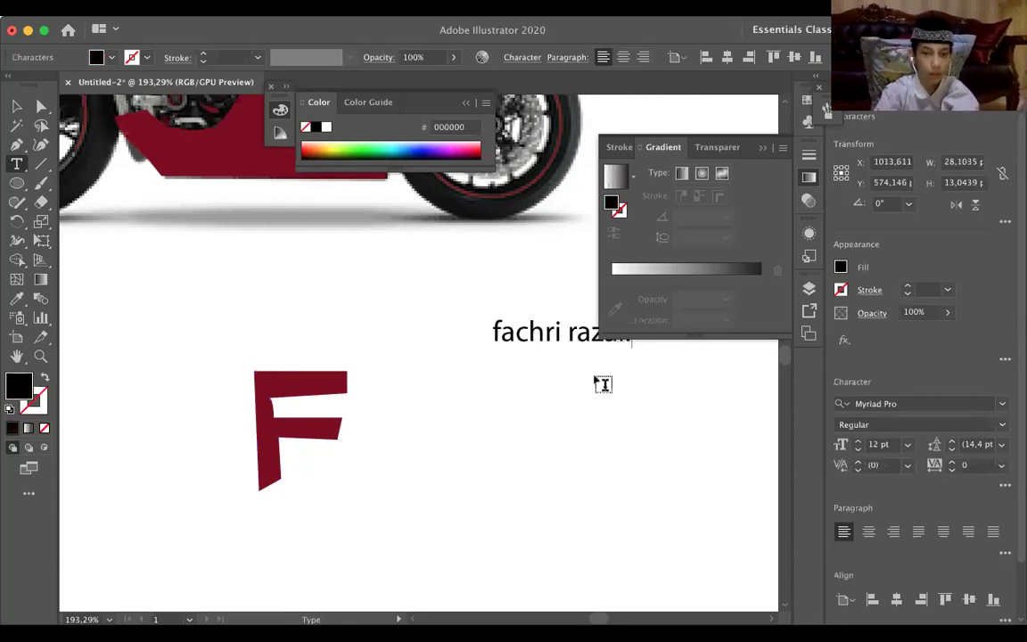
text(li)
Start a Pen tool path for the red frame tube at the tank's front corner, outlining the tube's upper front end.
scroll(460, 370, up, 4)
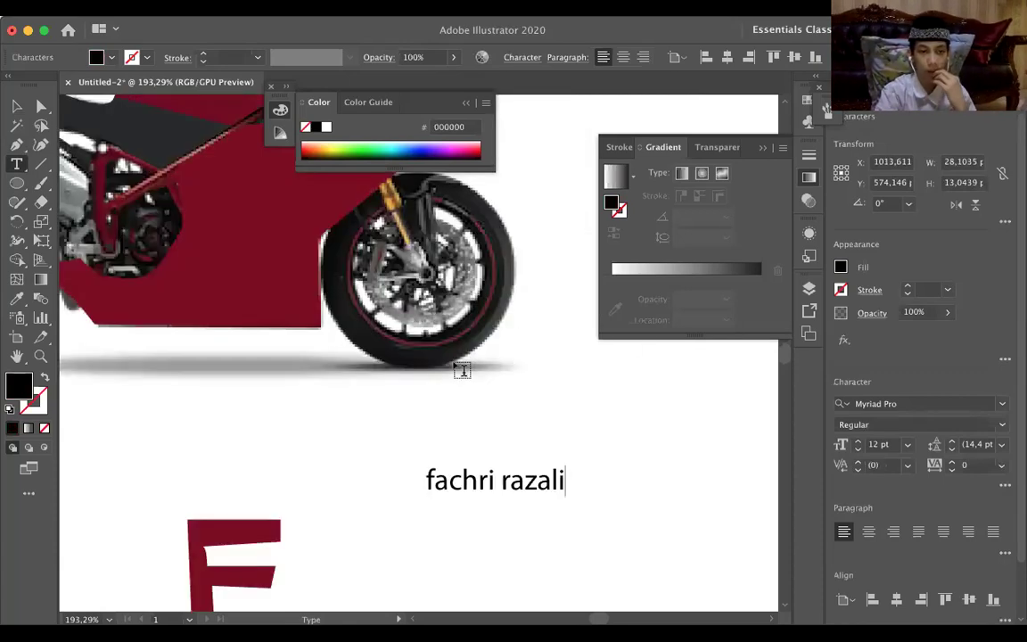
scroll(460, 370, up, 4)
scroll(461, 370, left, 4)
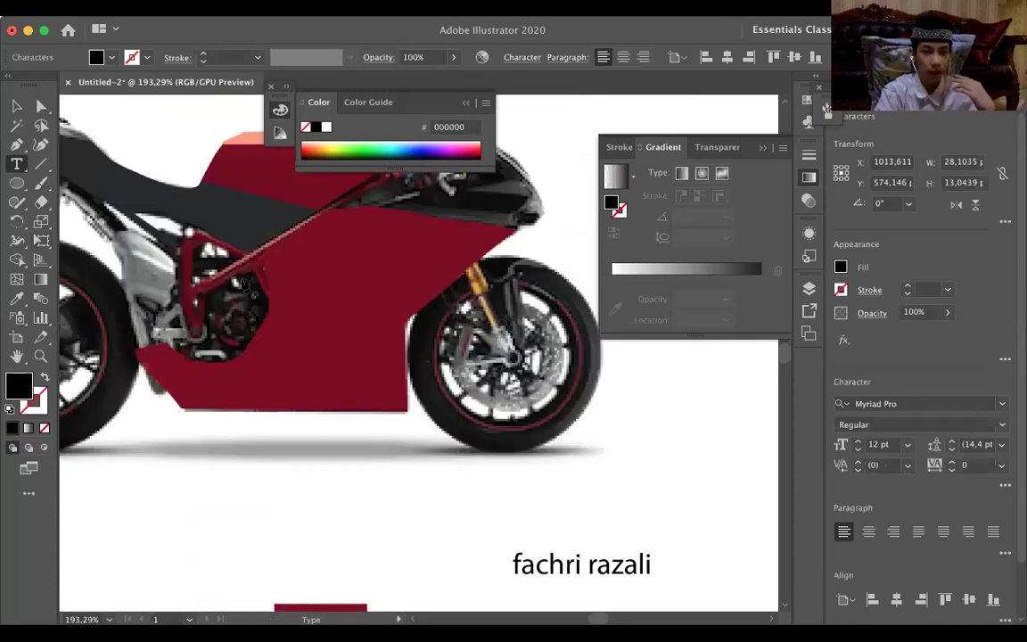
key(p)
scroll(225, 366, up, 5)
scroll(223, 363, up, 5)
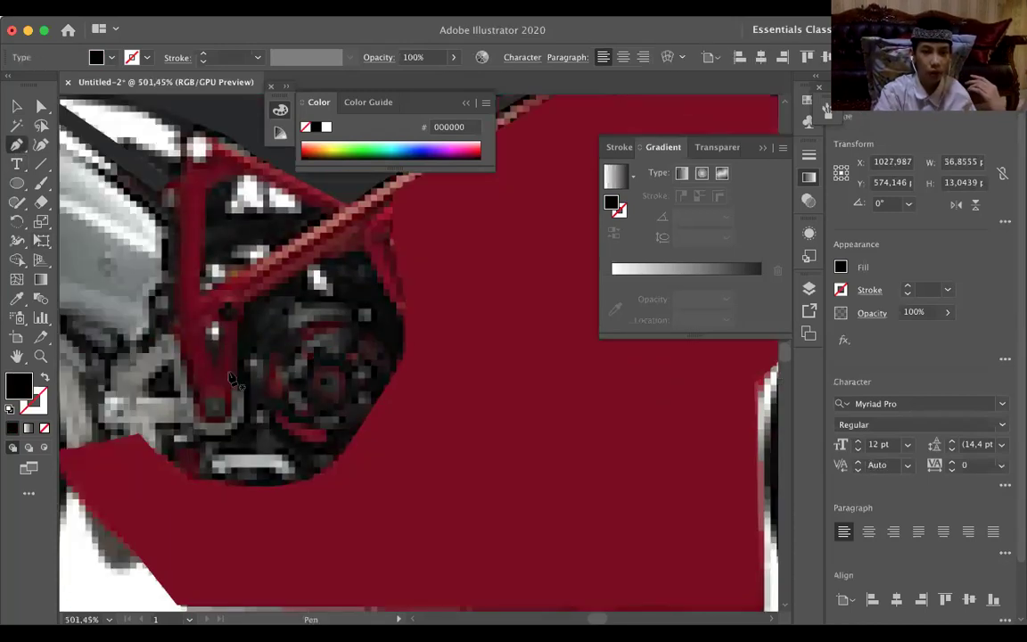
scroll(230, 379, right, 10)
scroll(230, 378, up, 5)
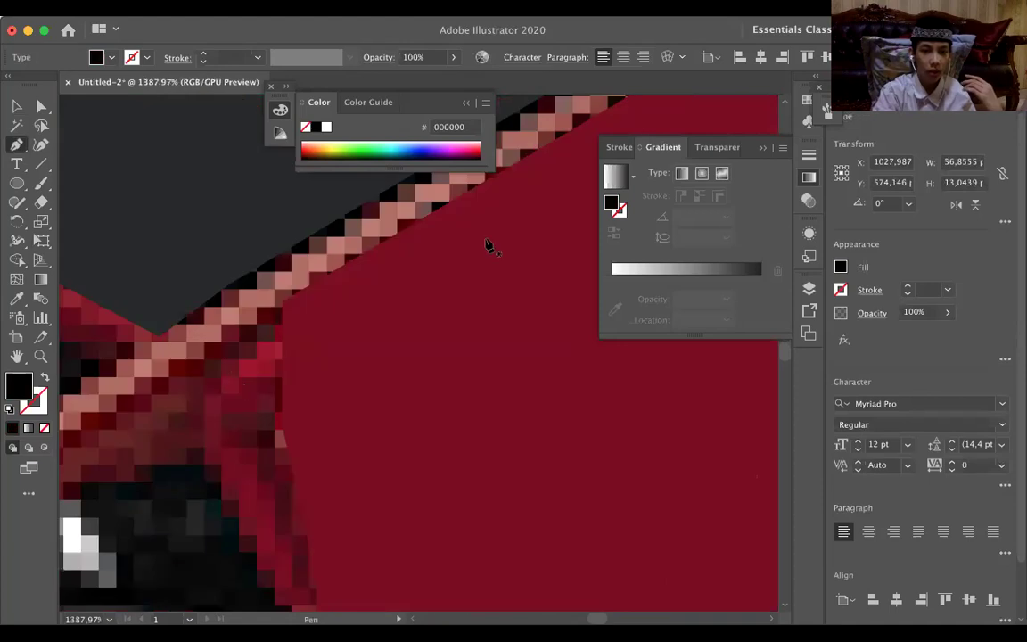
scroll(535, 214, up, 5)
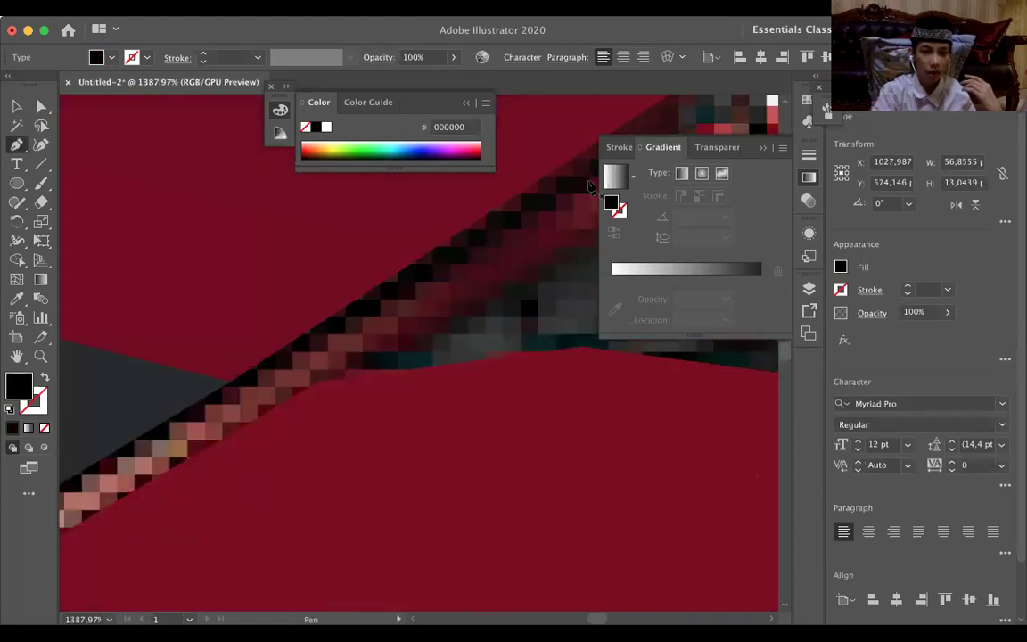
scroll(330, 325, right, 10)
scroll(330, 325, up, 4)
scroll(375, 264, up, 2)
click(374, 264)
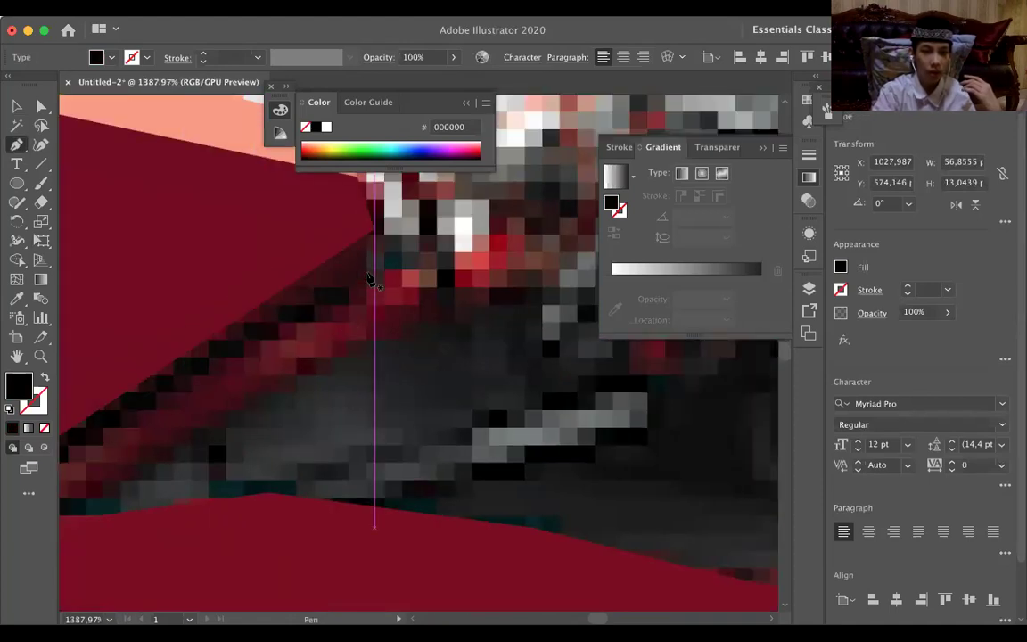
click(532, 212)
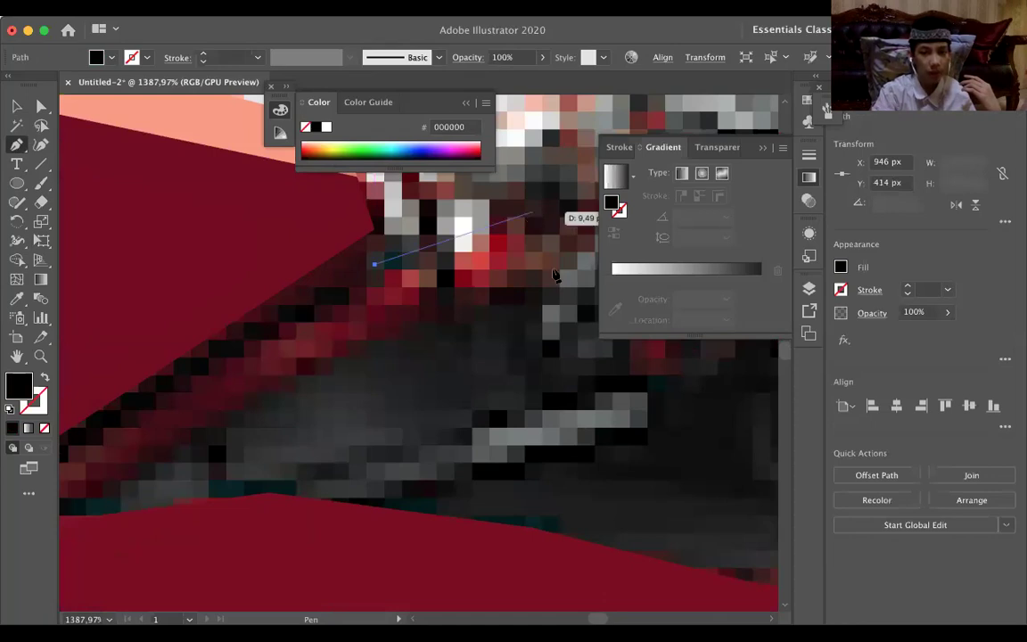
click(549, 265)
click(393, 318)
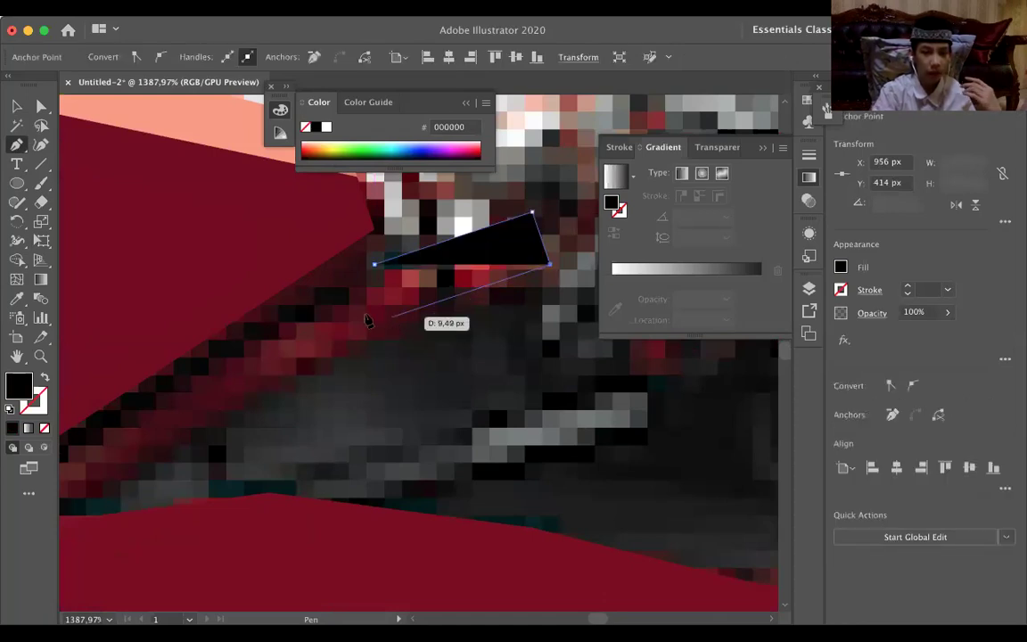
Continue the frame path rearward down the tube's lower edge, overlapping the fairing's top edge.
scroll(359, 314, down, 3)
scroll(359, 315, left, 3)
scroll(359, 315, up, 3)
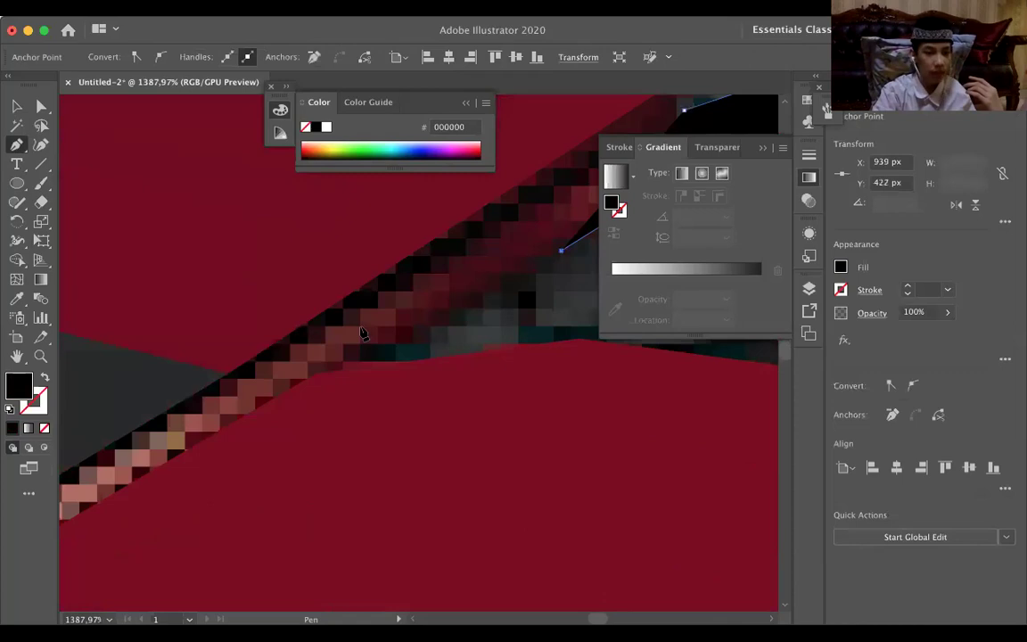
click(370, 352)
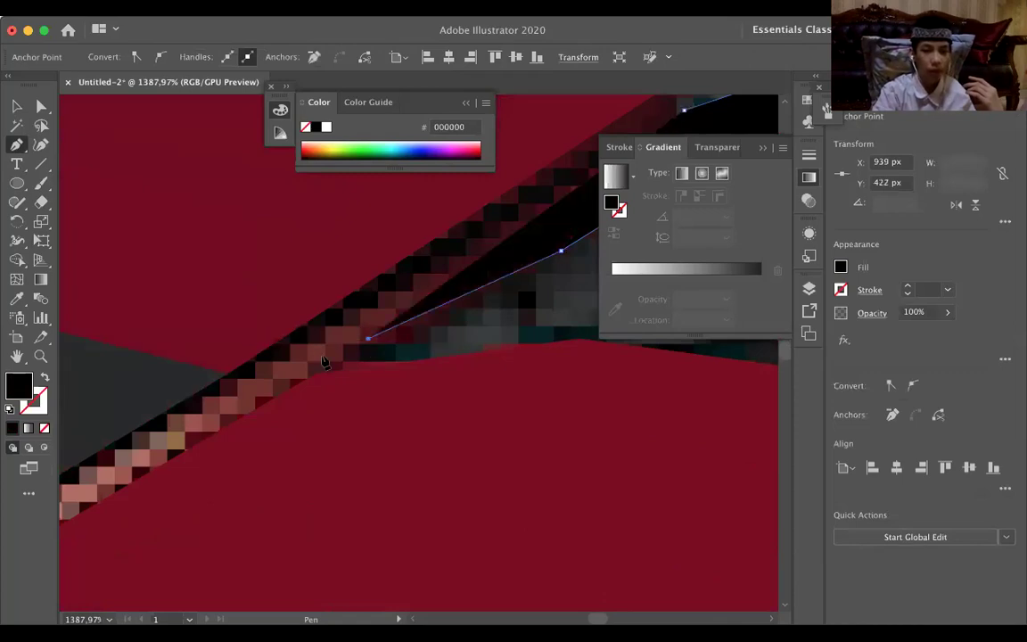
scroll(339, 357, down, 2)
scroll(339, 357, left, 2)
click(323, 358)
scroll(312, 356, down, 2)
scroll(312, 357, left, 2)
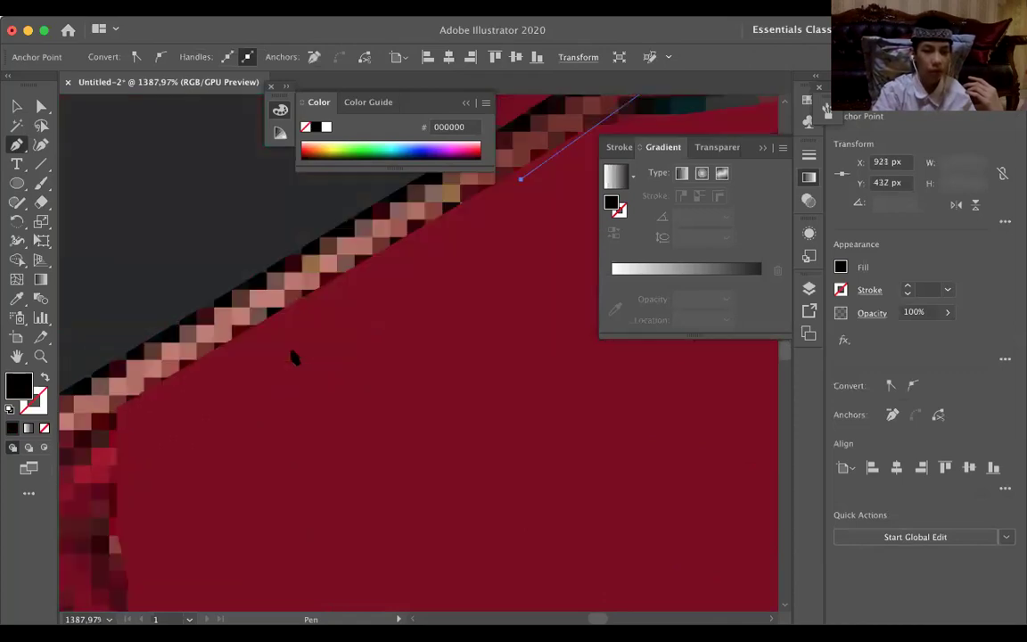
click(239, 355)
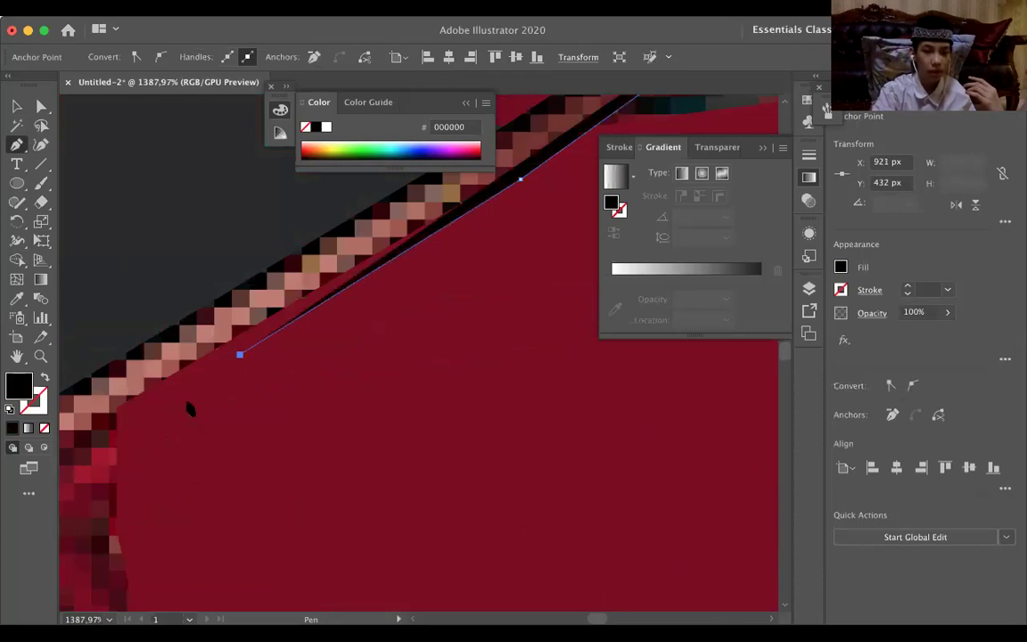
Trace the short frame brace beside the fairing's rear edge down to its lower tip and back up to the tube's underside.
scroll(190, 408, down, 2)
scroll(189, 408, left, 2)
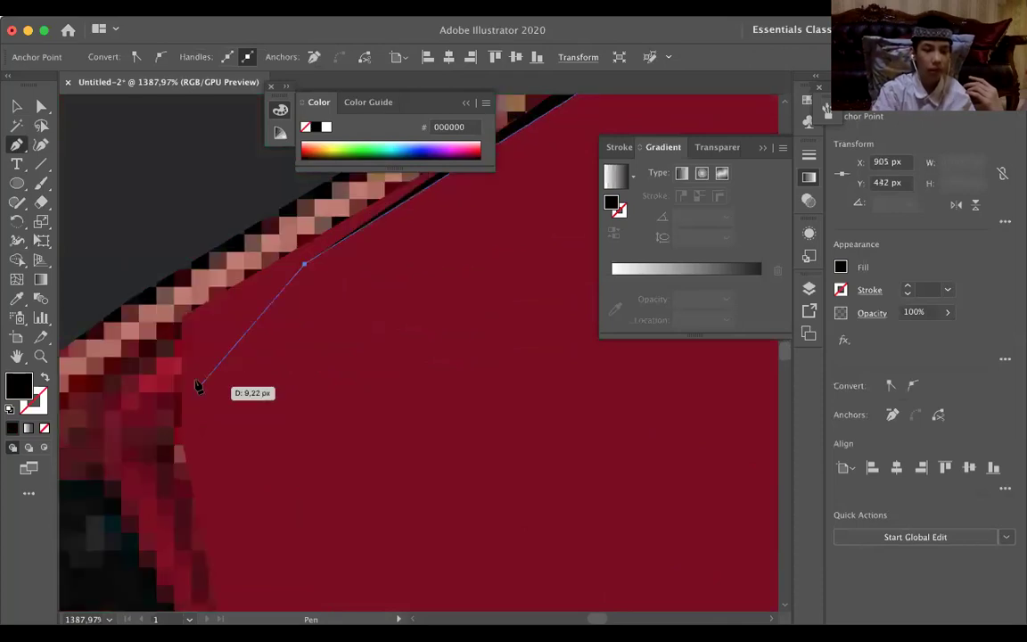
scroll(200, 397, down, 3)
scroll(200, 397, right, 3)
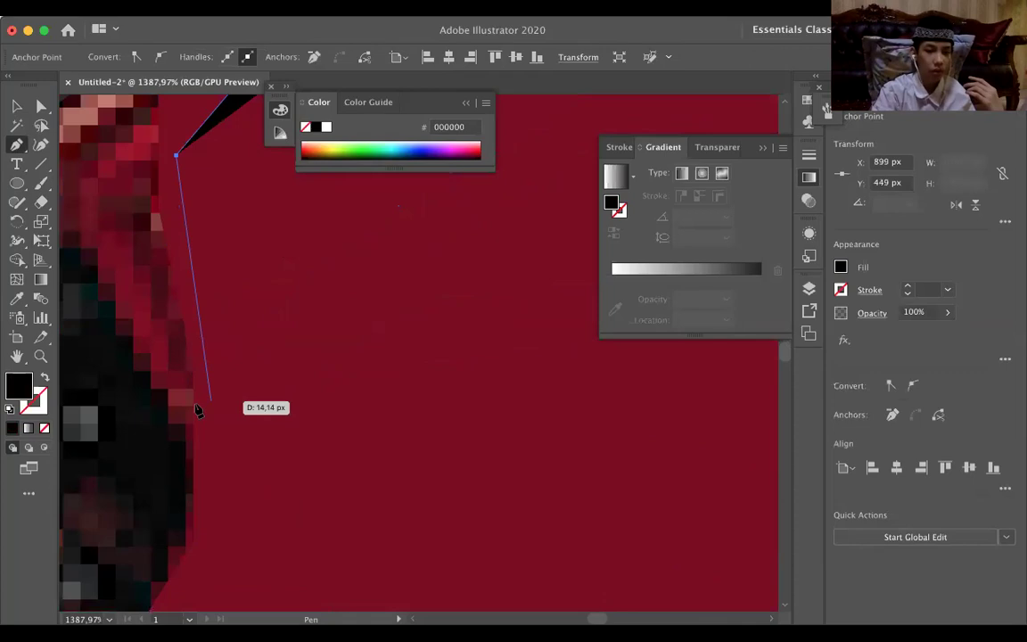
click(193, 403)
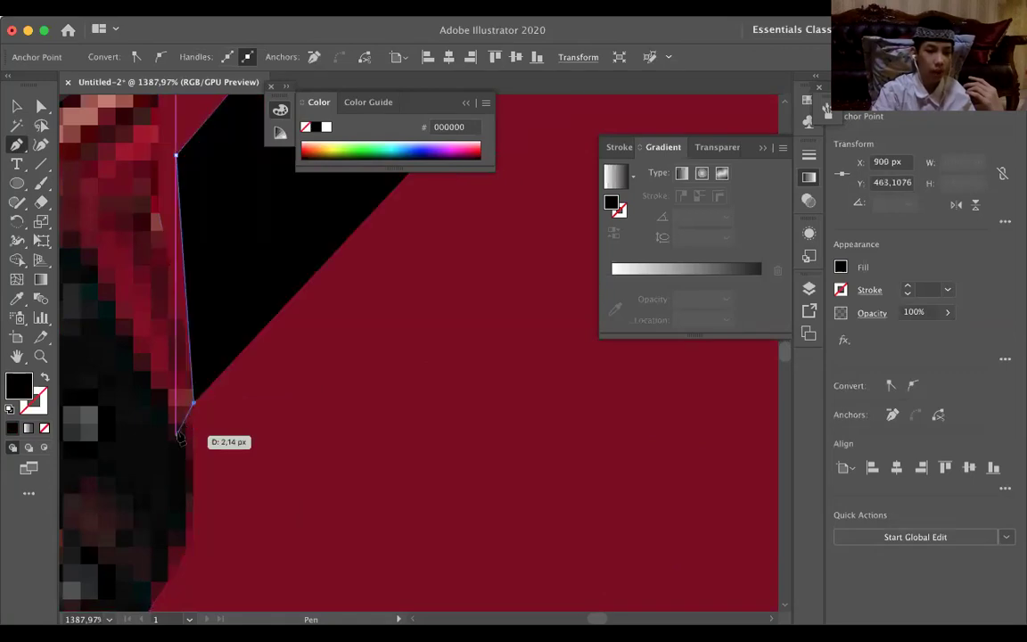
click(176, 434)
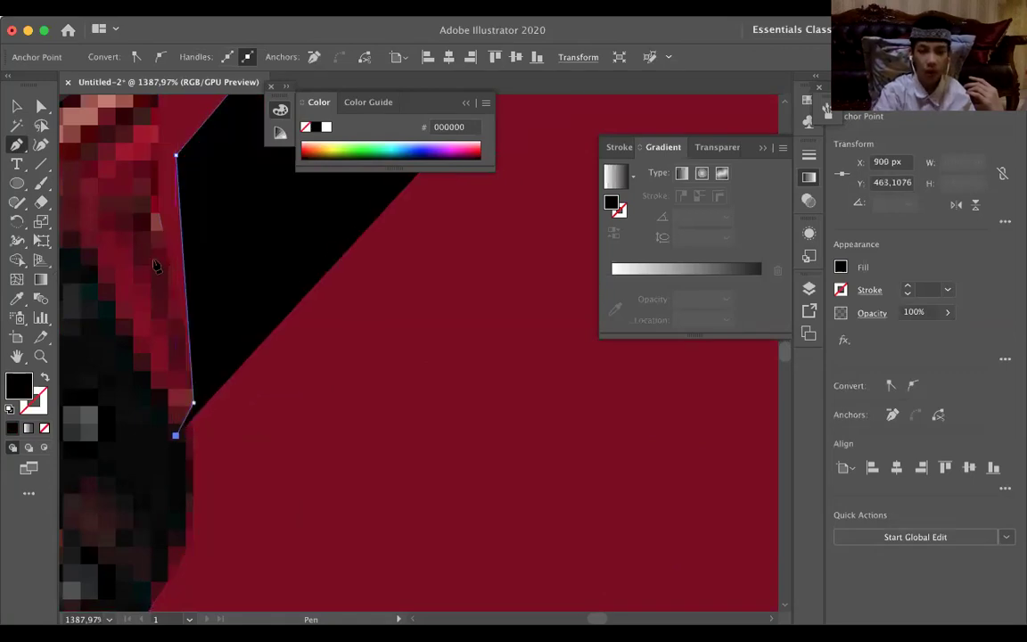
scroll(178, 434, up, 2)
scroll(178, 434, left, 4)
click(265, 310)
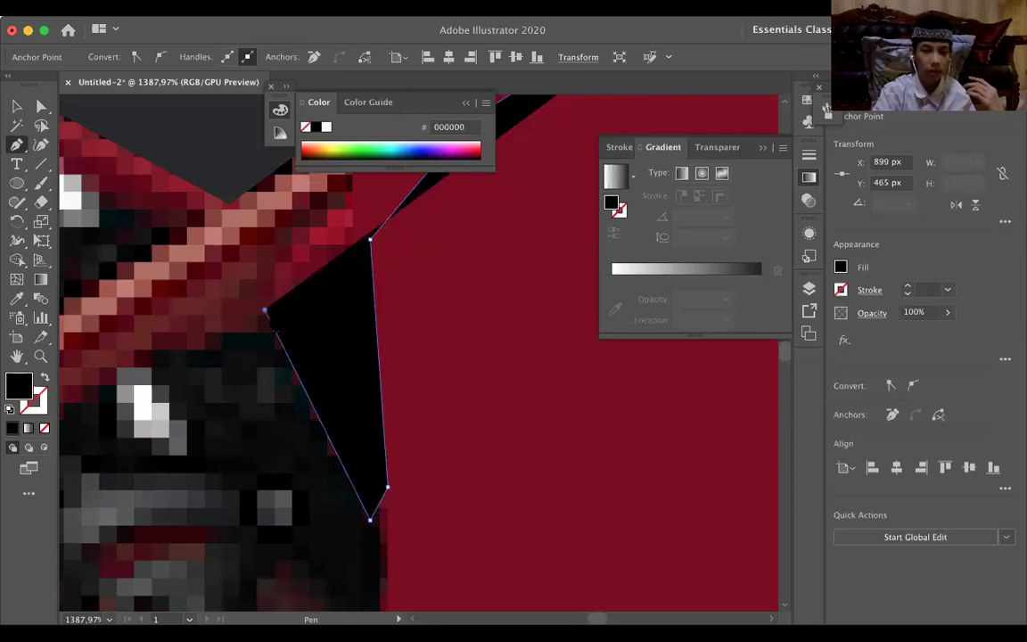
Continue the frame path rearward along the diagonal tube's underside to its junction with the upright rear tube.
scroll(229, 258, down, 3)
scroll(229, 259, left, 4)
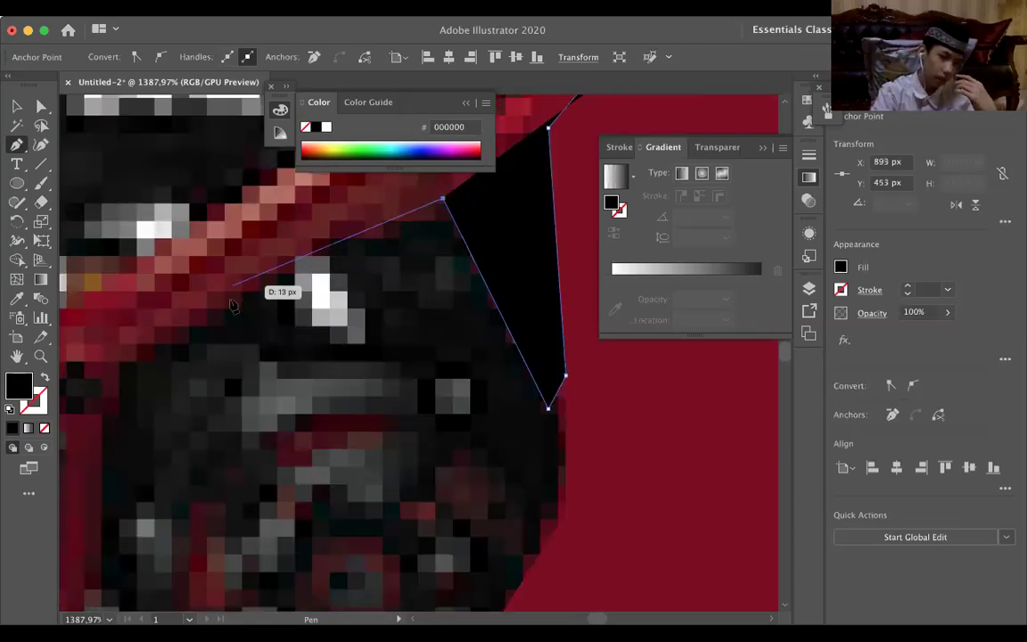
click(231, 304)
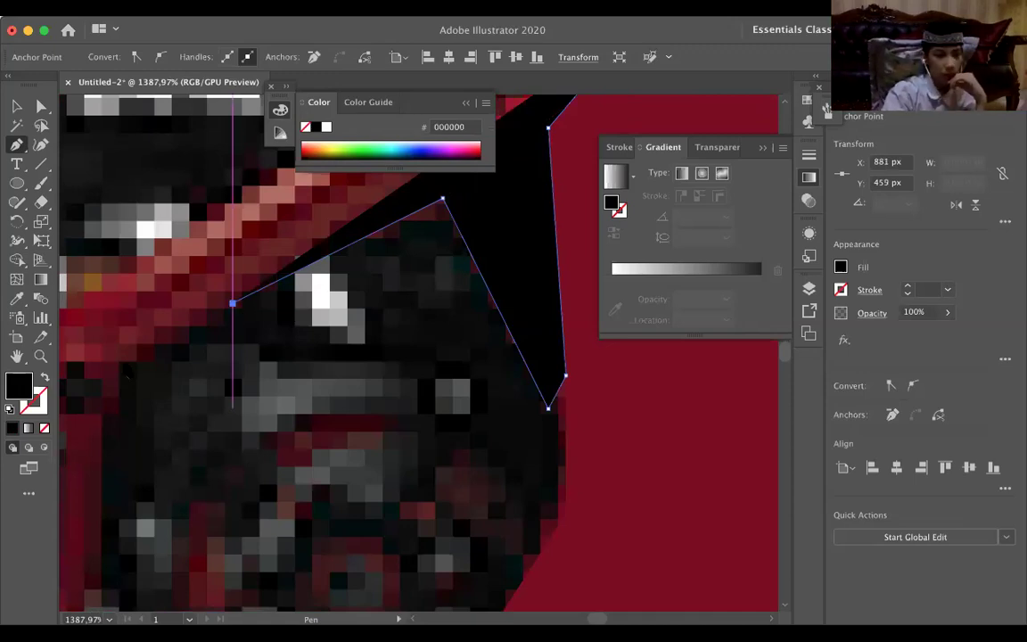
scroll(125, 361, left, 5)
scroll(125, 361, down, 2)
click(390, 256)
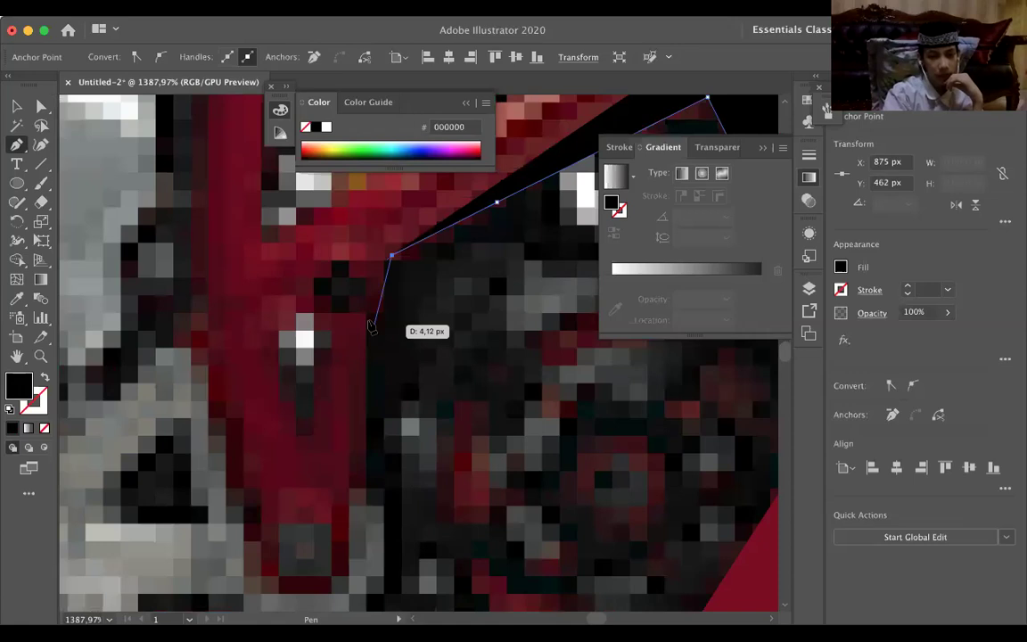
Trace the upright tube's front edge down, curve around its rounded lower end, and start up its rear edge.
click(374, 325)
click(373, 483)
drag(233, 482, 164, 272)
click(234, 484)
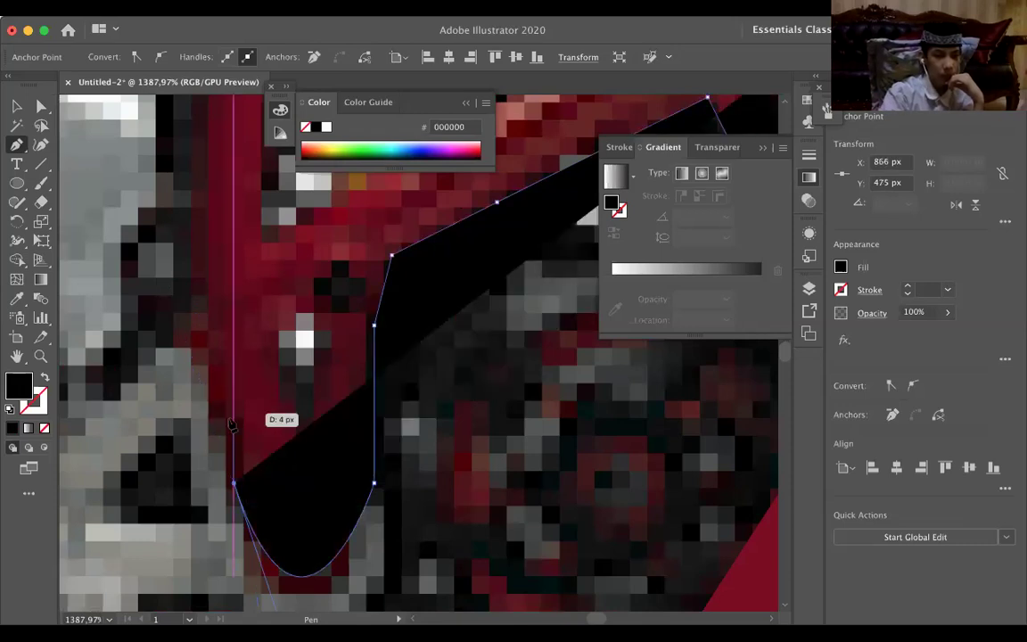
click(215, 413)
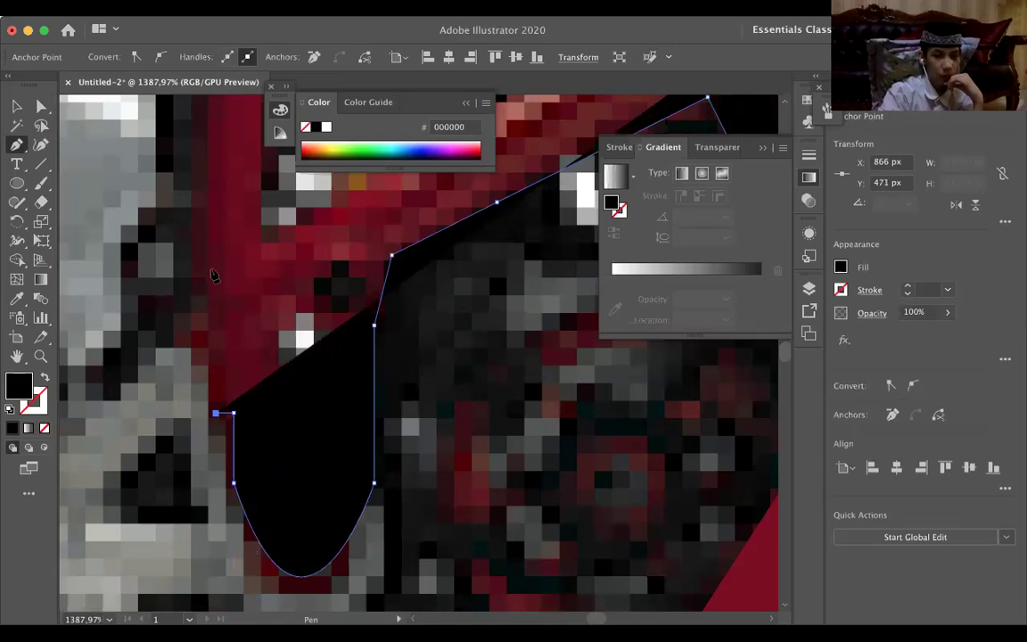
Continue the frame path up the upright tube's rear edge and around its upper corner beneath the seat panel.
scroll(214, 276, up, 5)
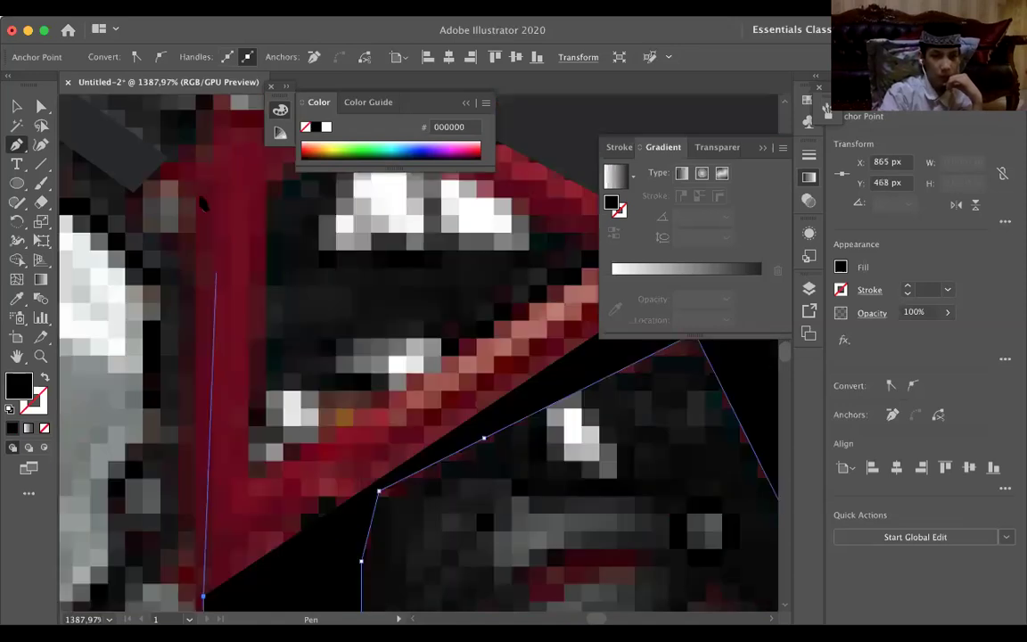
scroll(201, 197, up, 1)
click(190, 196)
scroll(204, 187, up, 1)
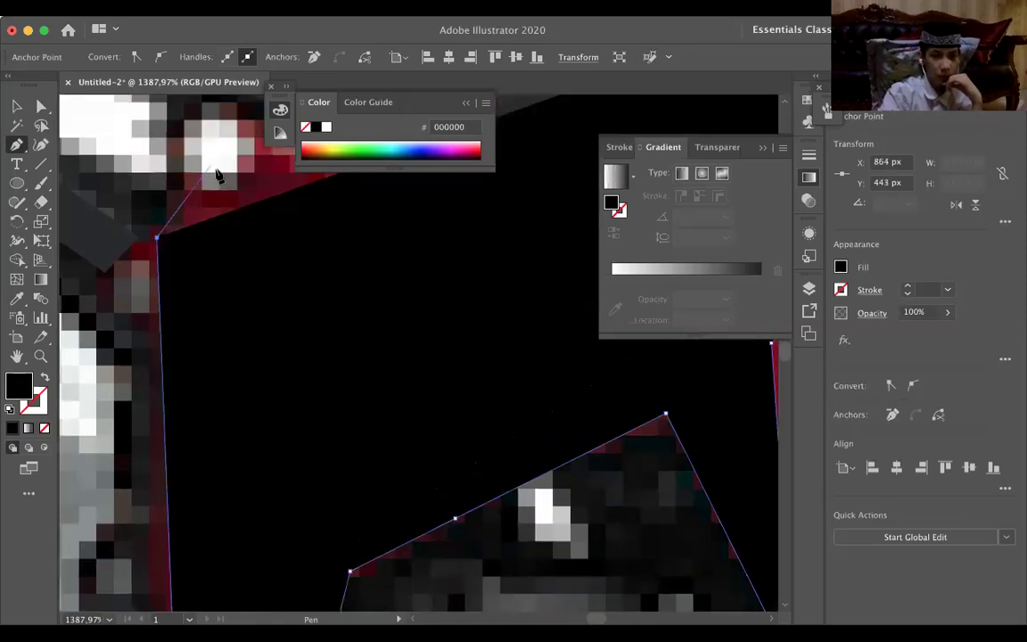
scroll(227, 259, right, 1)
scroll(227, 259, down, 6)
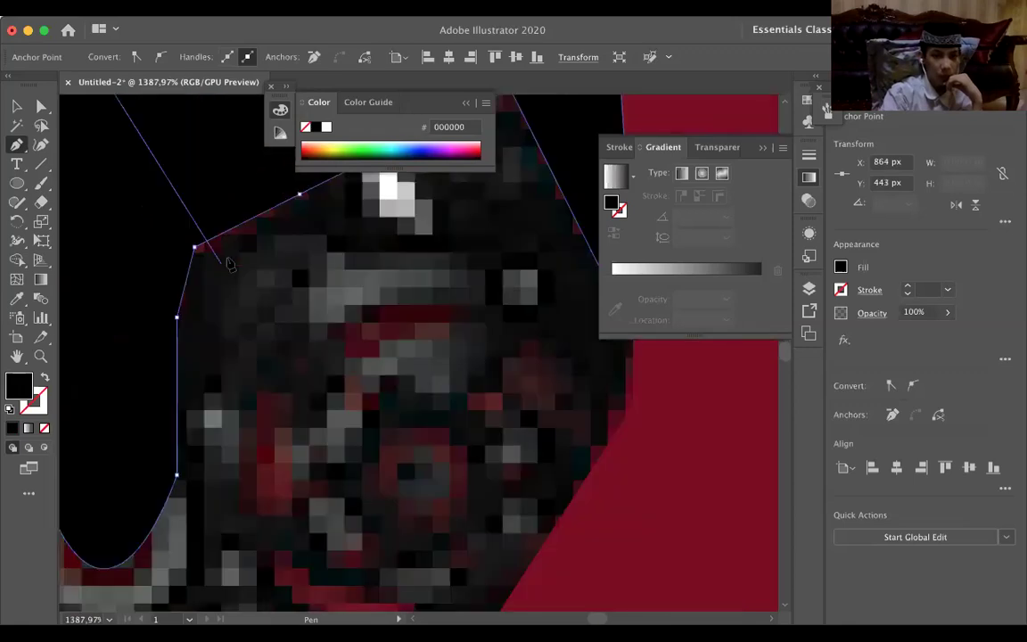
scroll(228, 264, up, 2)
scroll(228, 264, left, 1)
scroll(228, 265, up, 10)
scroll(228, 265, left, 1)
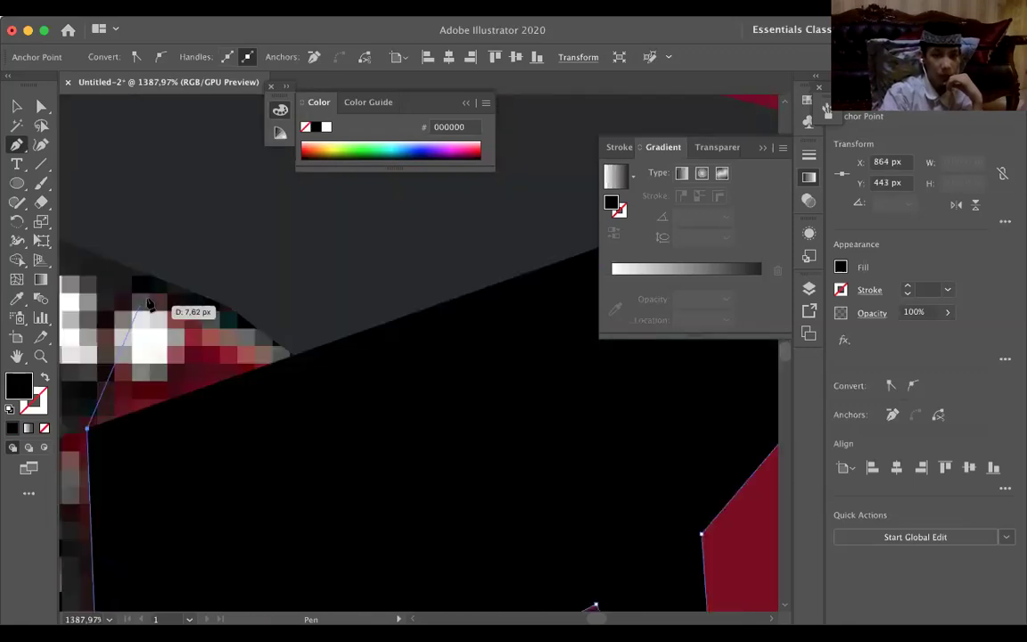
click(156, 306)
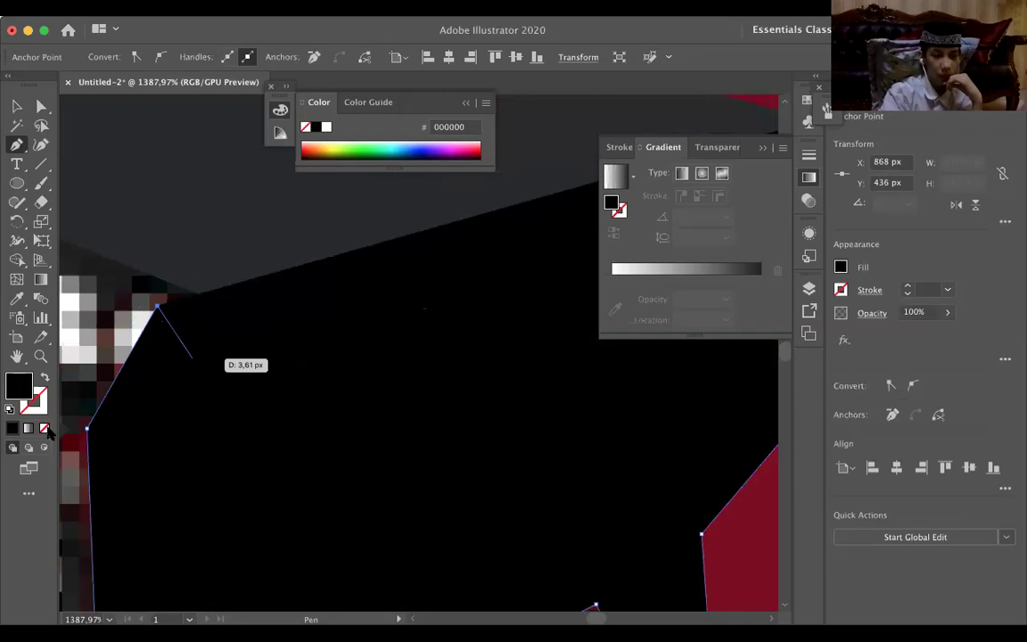
Remove the path's fill and trace the frame's upper edge along the dark seat panel's lower edge, past its pointed bottom corner.
click(44, 429)
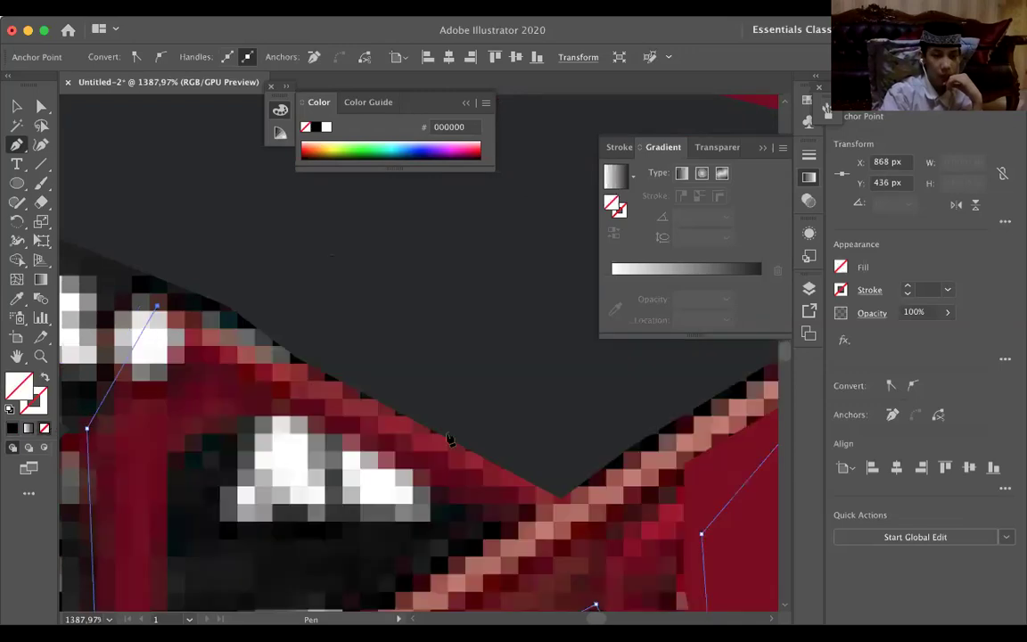
click(560, 497)
scroll(533, 405, right, 5)
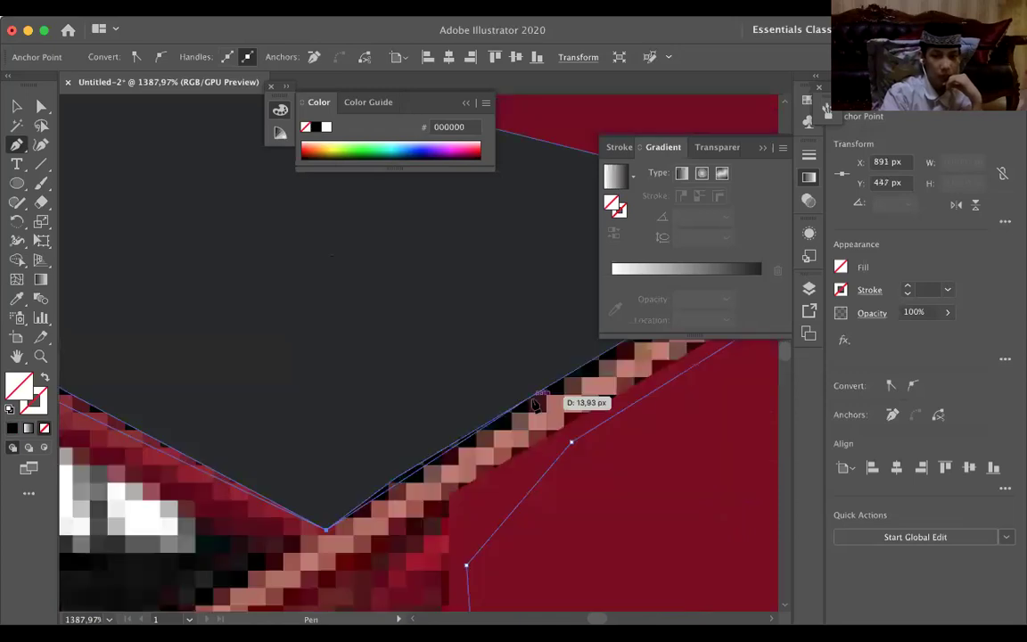
scroll(542, 393, right, 5)
scroll(541, 392, up, 2)
click(372, 446)
Continue the path forward along the diagonal tube's upper edge and close it at the starting anchor.
scroll(533, 350, right, 3)
scroll(533, 351, up, 1)
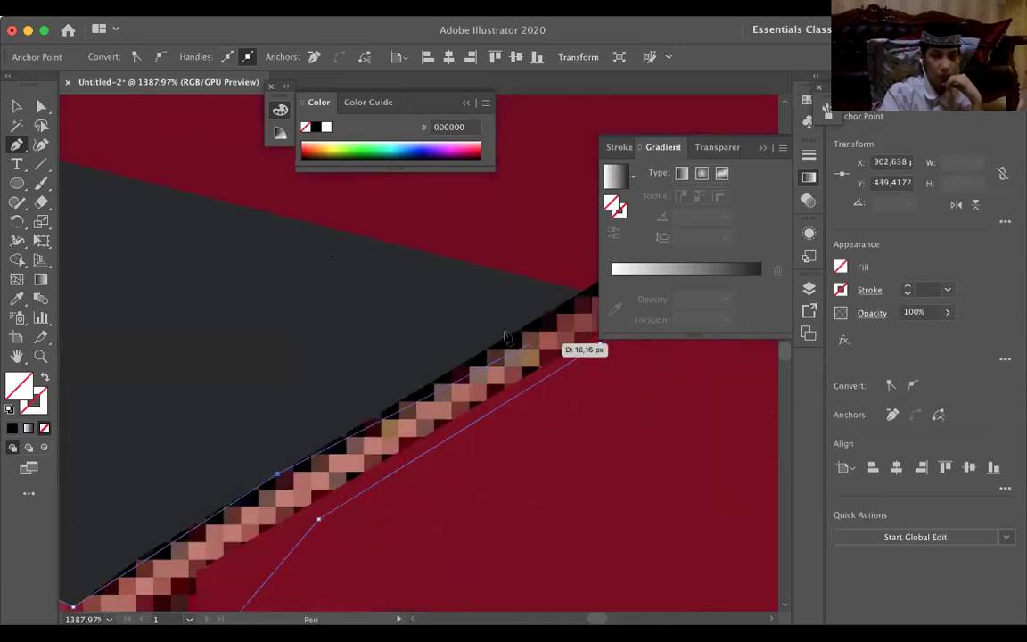
click(506, 338)
scroll(505, 339, right, 5)
scroll(505, 339, up, 2)
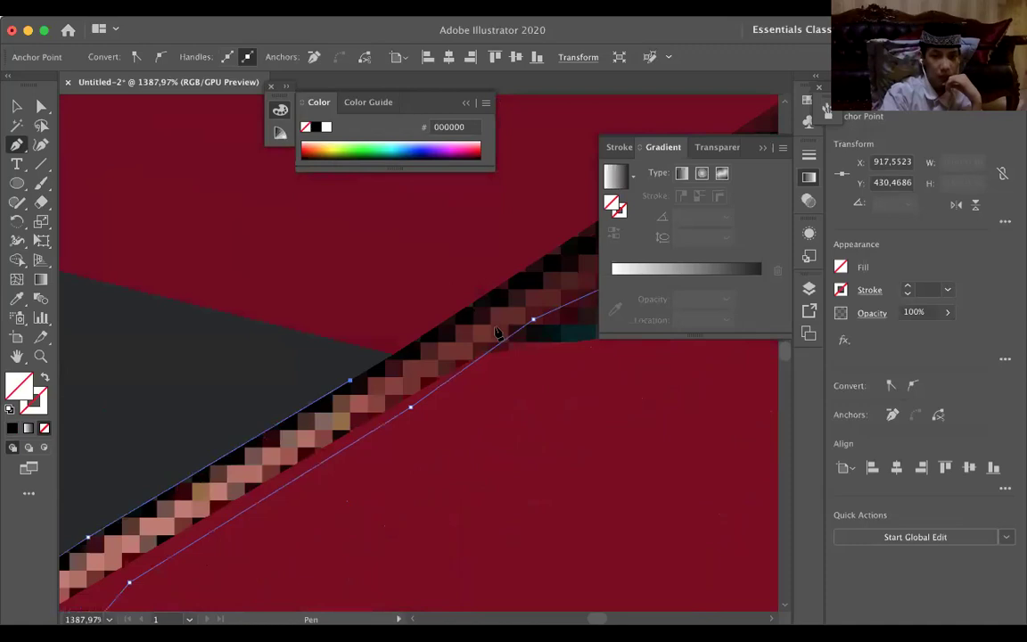
scroll(497, 332, right, 5)
scroll(497, 333, up, 2)
click(453, 265)
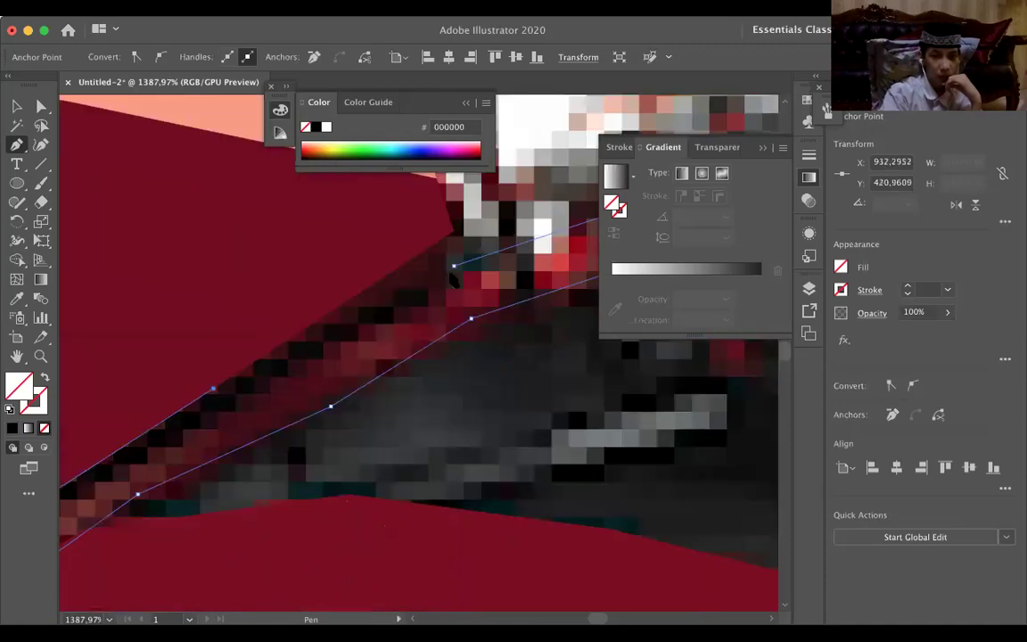
drag(453, 279, 469, 295)
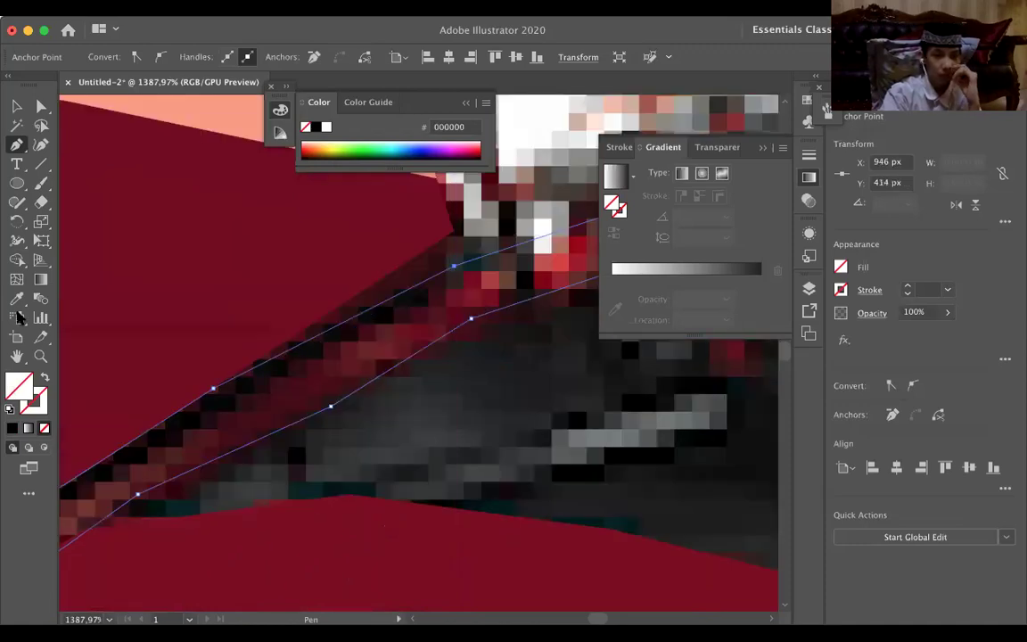
Trace the four-cornered dark opening between the frame tubes as a separate closed path.
scroll(184, 220, left, 3)
scroll(184, 220, down, 1)
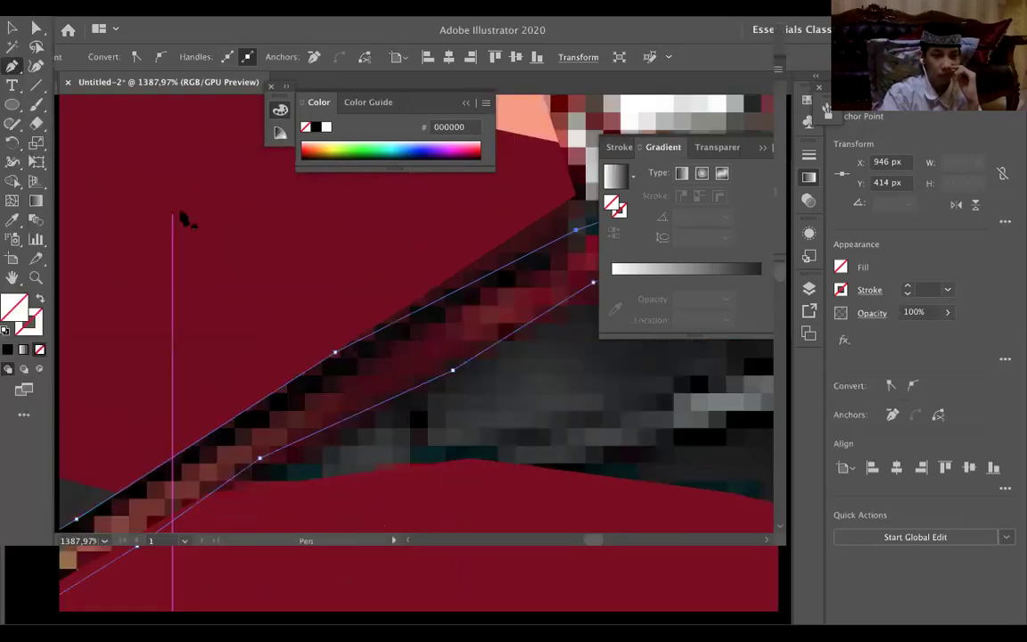
scroll(187, 227, down, 3)
scroll(189, 234, down, 5)
scroll(188, 233, left, 1)
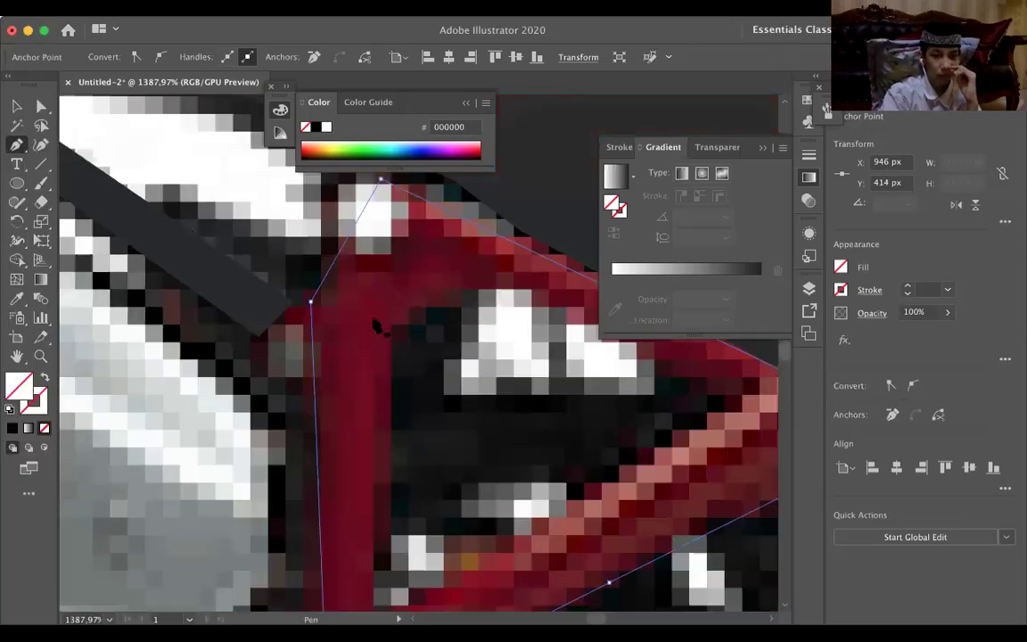
key(Escape)
click(367, 324)
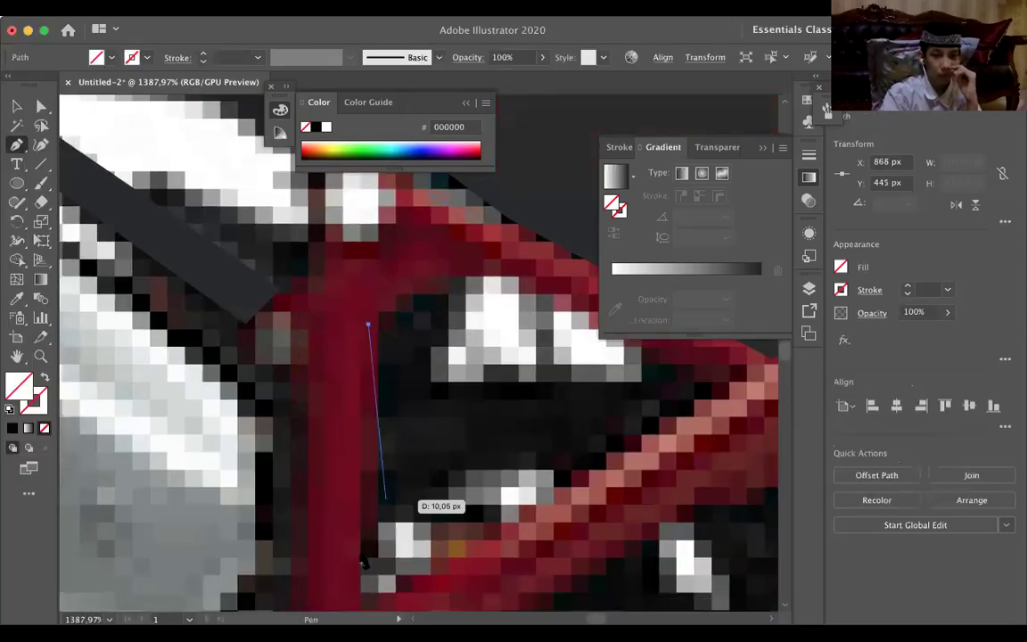
click(735, 376)
click(508, 270)
click(368, 324)
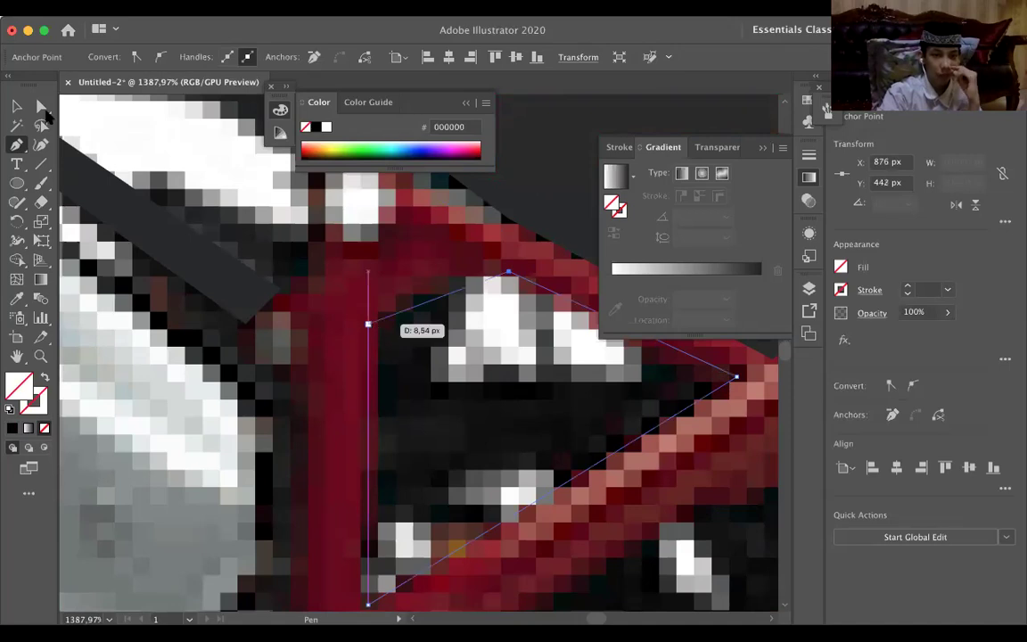
Fill the frame opening with the near-black 0F0F0F sampled from the photo.
click(19, 298)
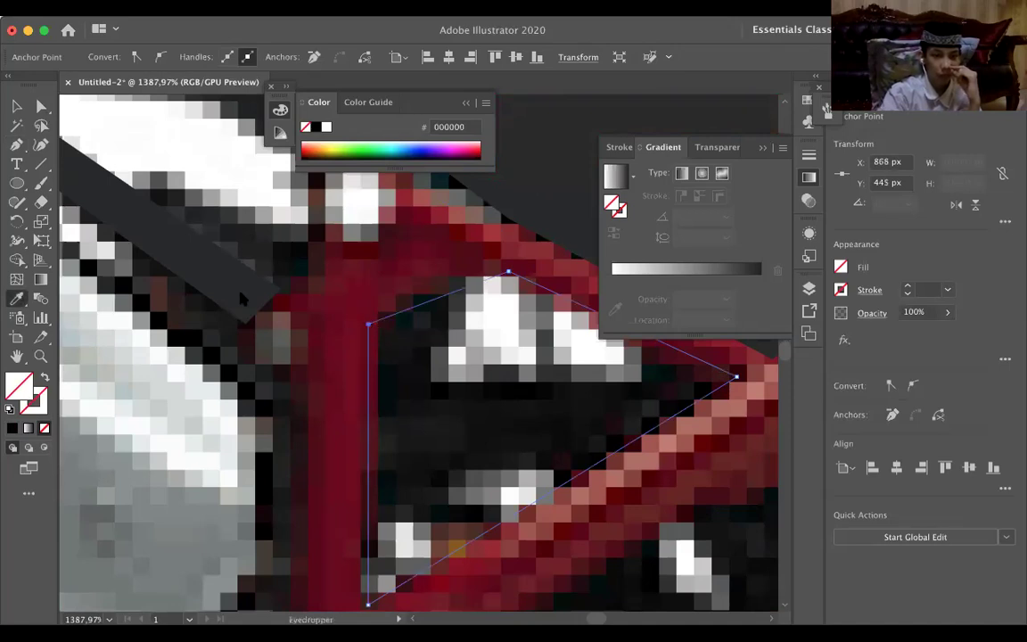
click(463, 414)
key(v)
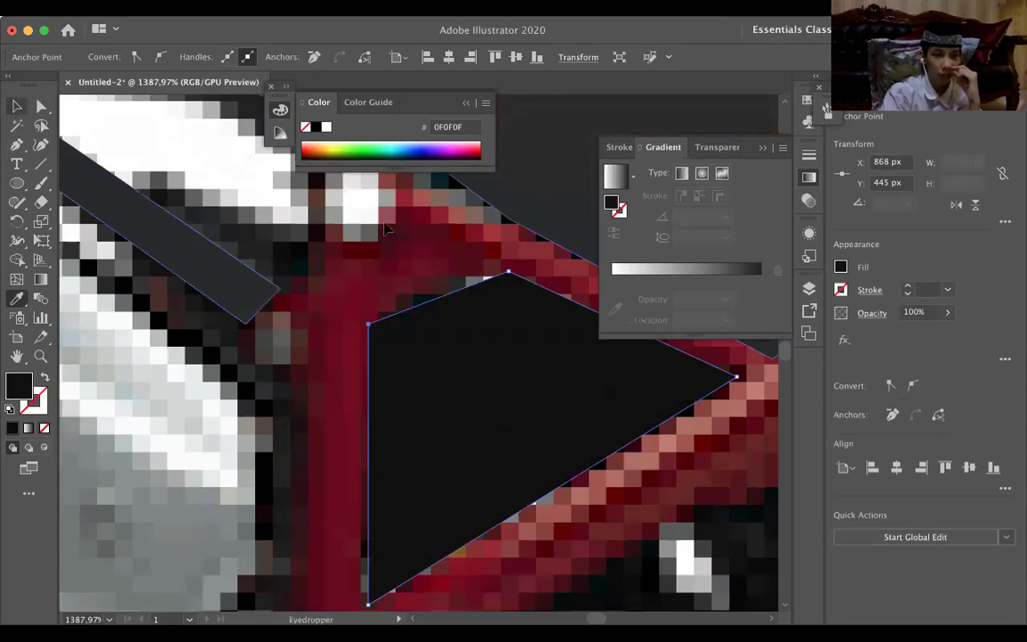
Fill the frame outline with the dark red 6F091E sampled from the photo, and deselect it.
click(301, 367)
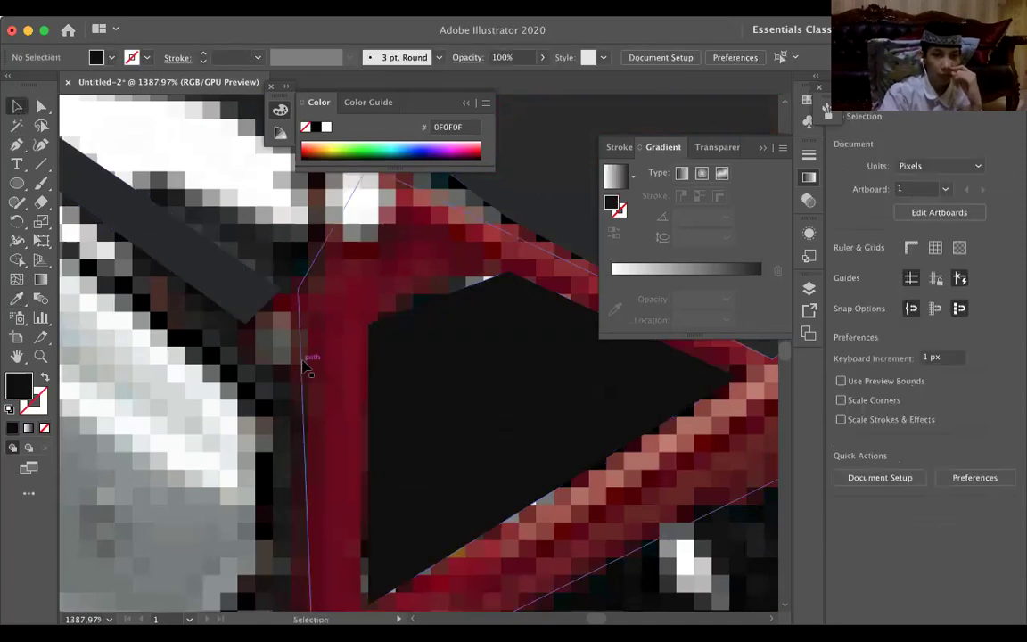
click(298, 332)
key(i)
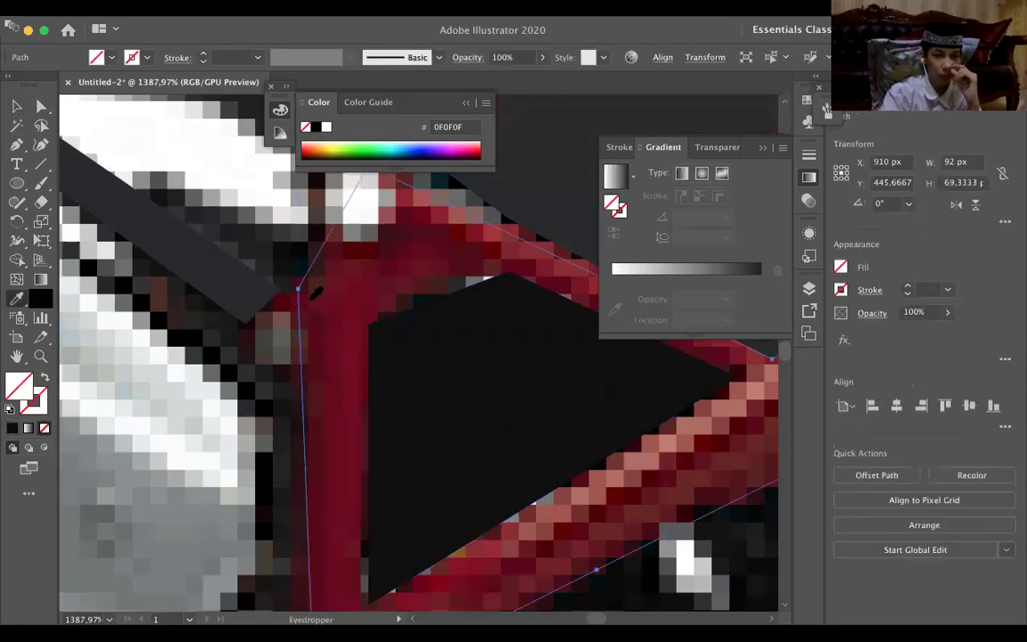
click(100, 207)
key(v)
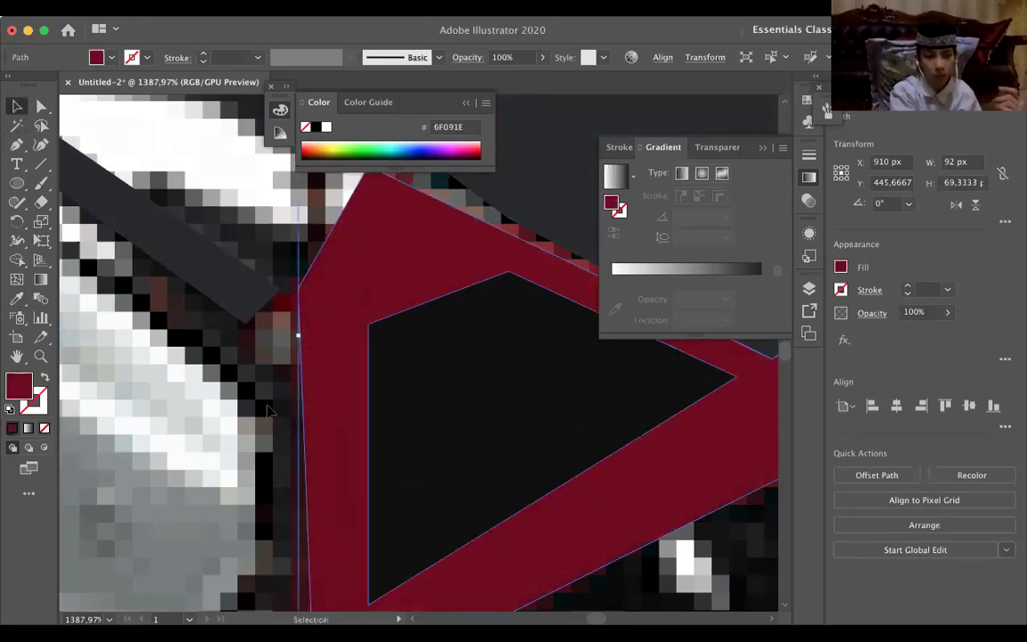
click(267, 397)
Examine the traced frame against the whole motorcycle and the untraced parts between the frame and the rear wheel.
key(super+0)
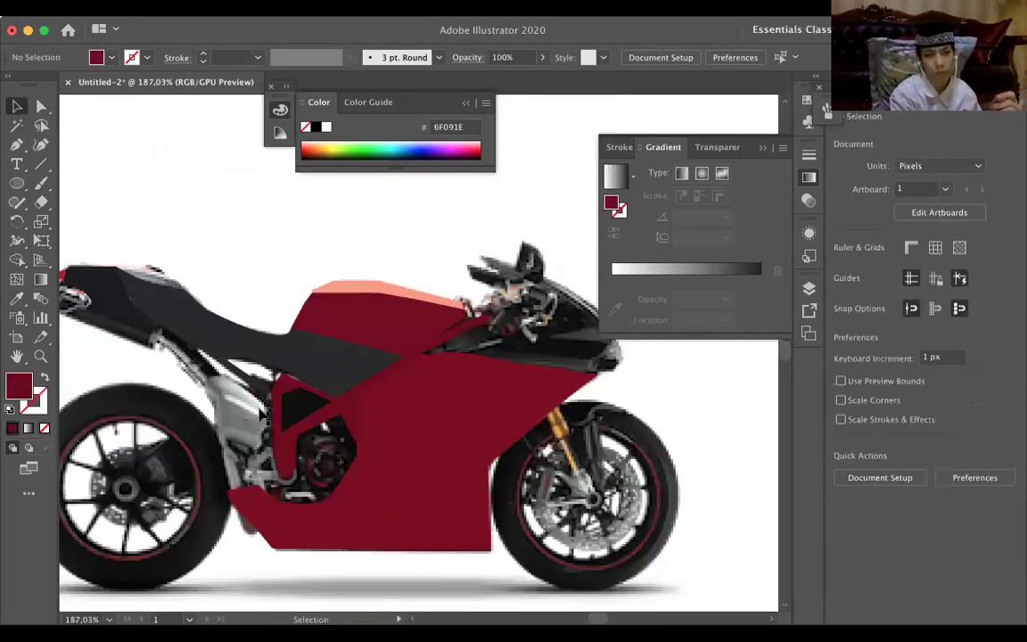
scroll(260, 416, down, 5)
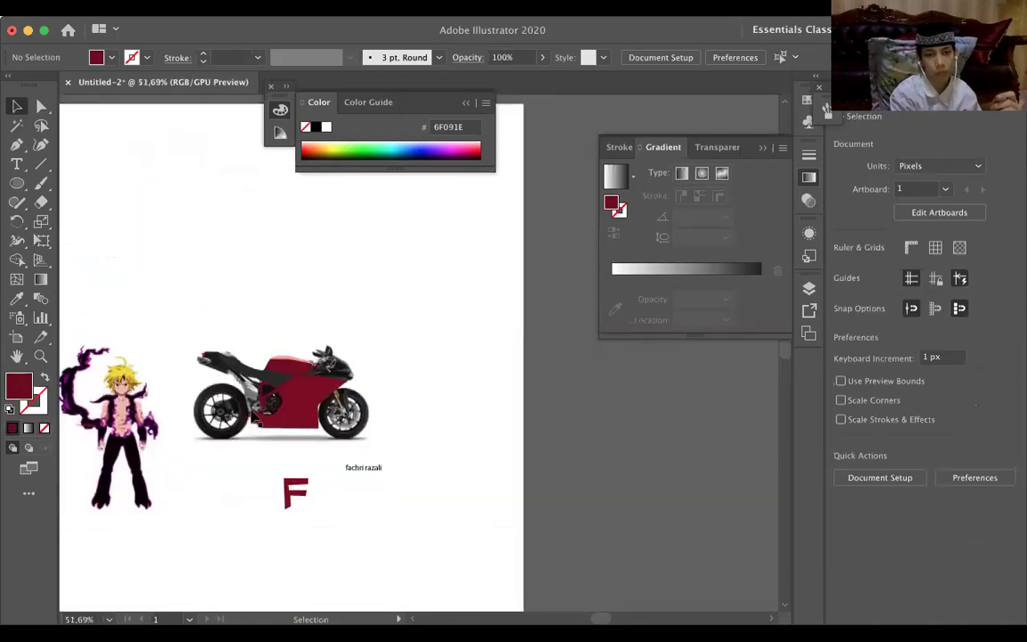
scroll(256, 418, down, 2)
scroll(498, 378, down, 1)
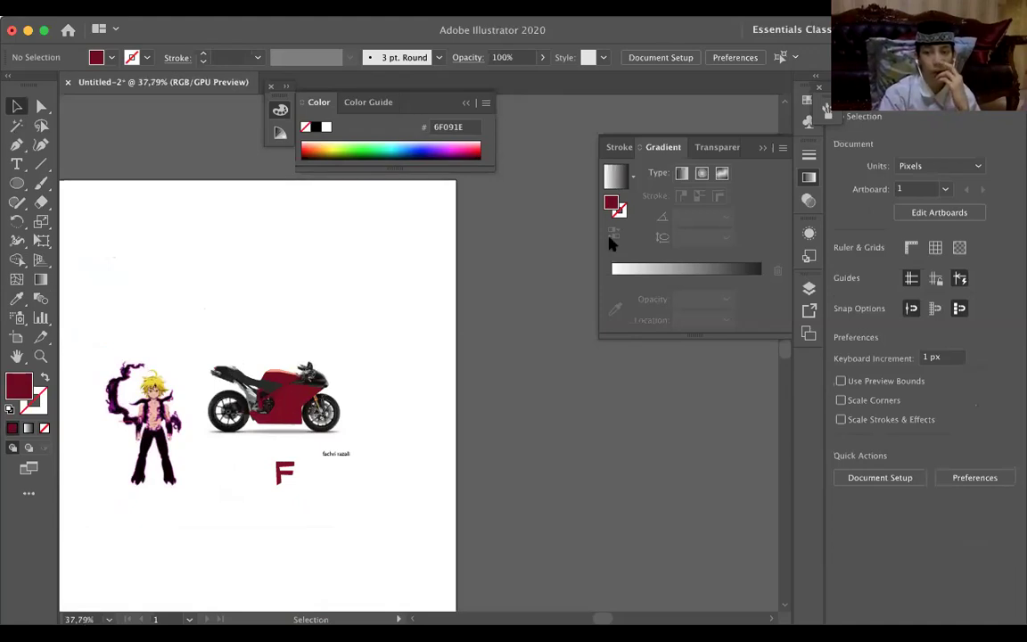
scroll(518, 350, up, 5)
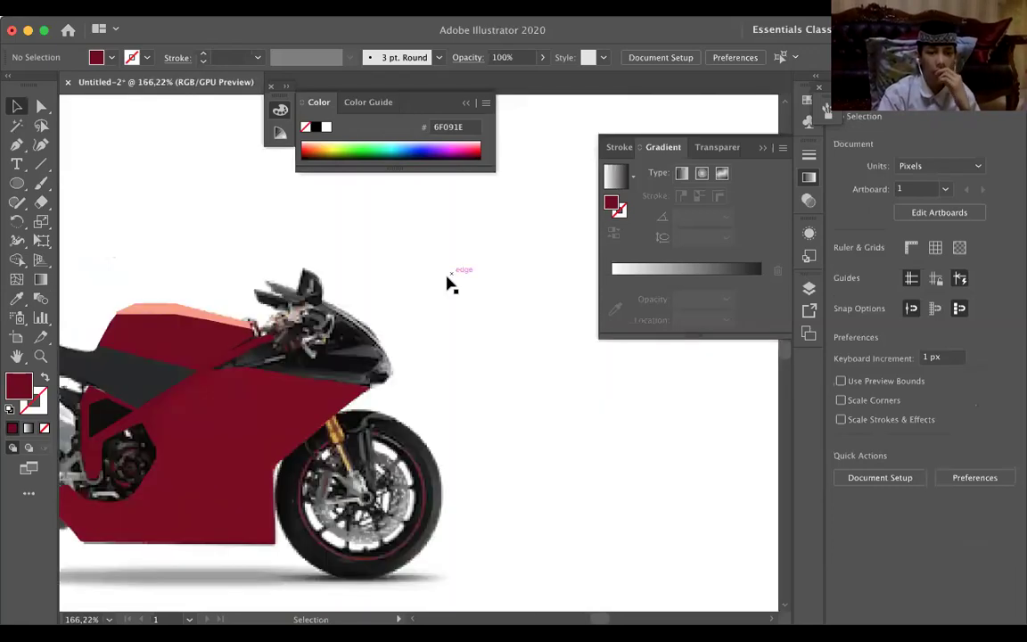
scroll(449, 283, up, 3)
scroll(448, 282, up, 1)
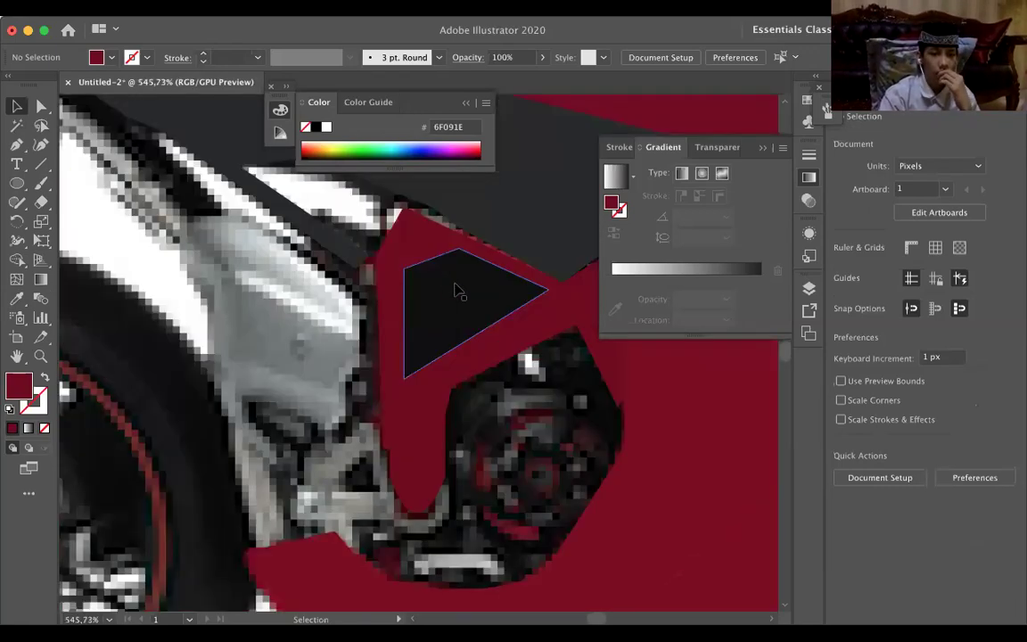
scroll(455, 290, up, 1)
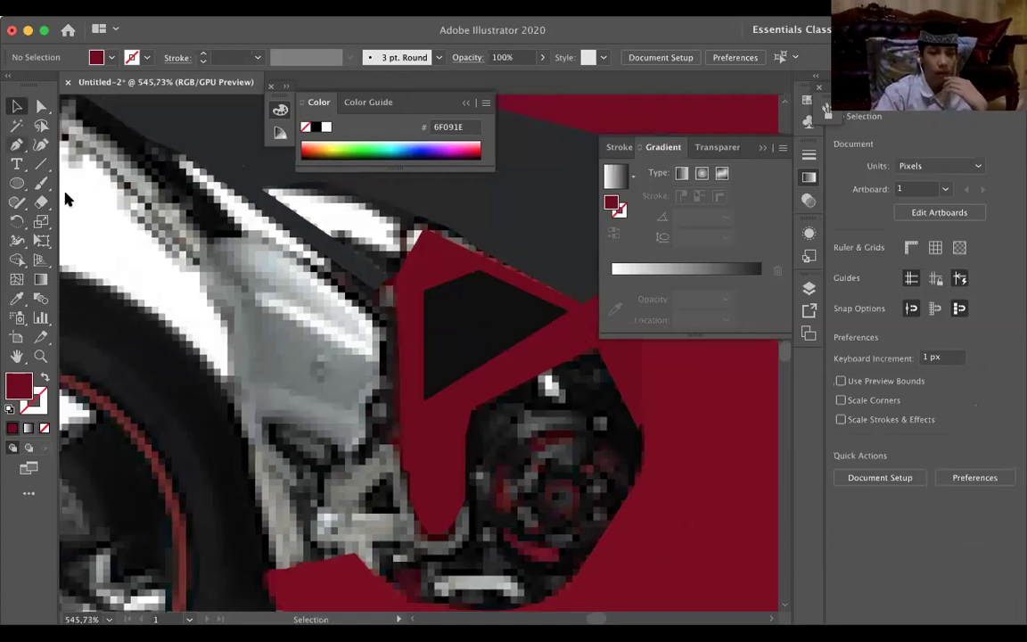
Start a Pen tool path at the upper rear corner of the grey swingarm section between the rear wheel and frame.
key(p)
scroll(344, 339, up, 3)
scroll(344, 340, down, 1)
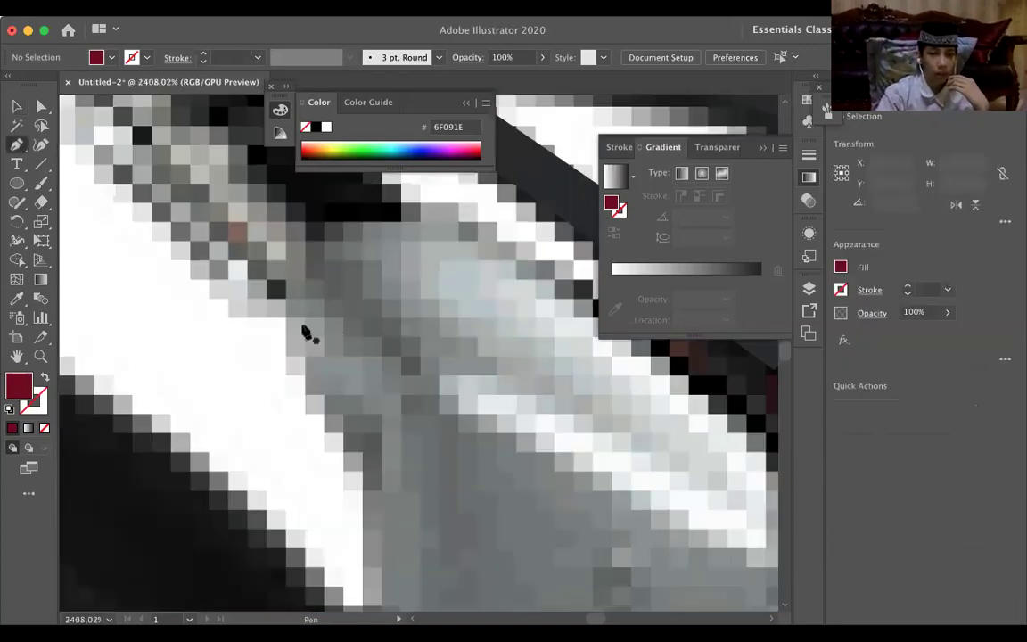
scroll(309, 349, down, 4)
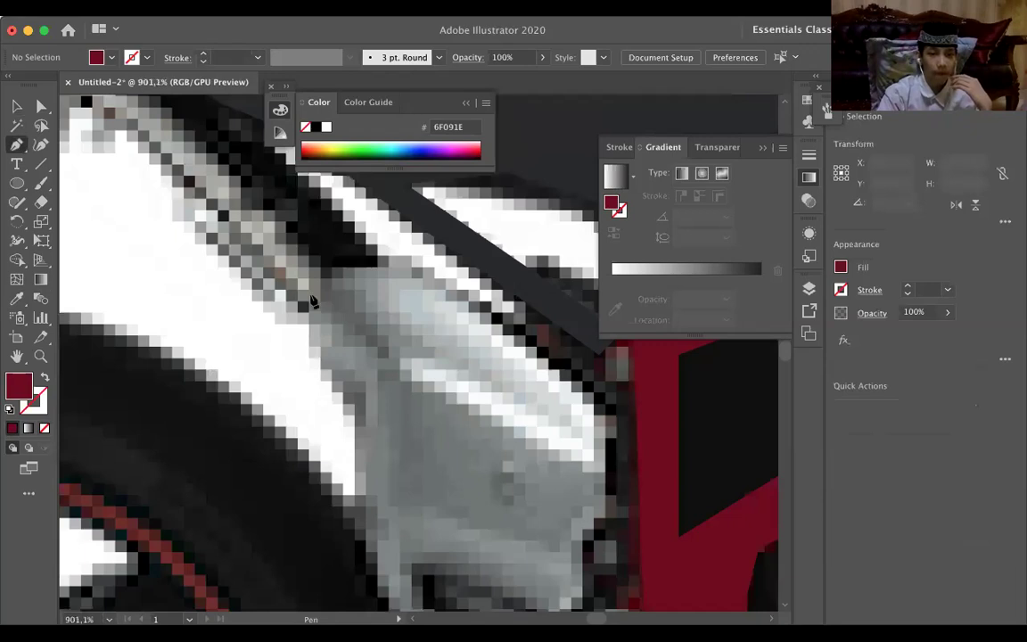
drag(313, 299, 314, 344)
drag(324, 265, 405, 254)
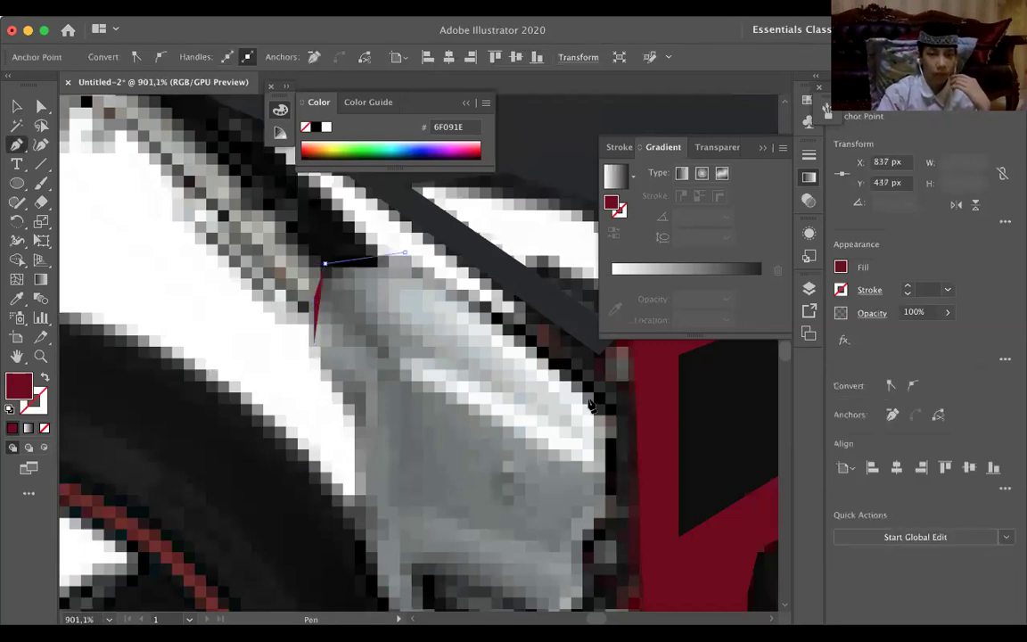
Trace the swingarm section's front edge with the Pen tool, from its upper front corner down beside the red frame.
drag(587, 400, 575, 545)
click(575, 539)
scroll(575, 540, down, 3)
drag(560, 504, 615, 564)
click(595, 506)
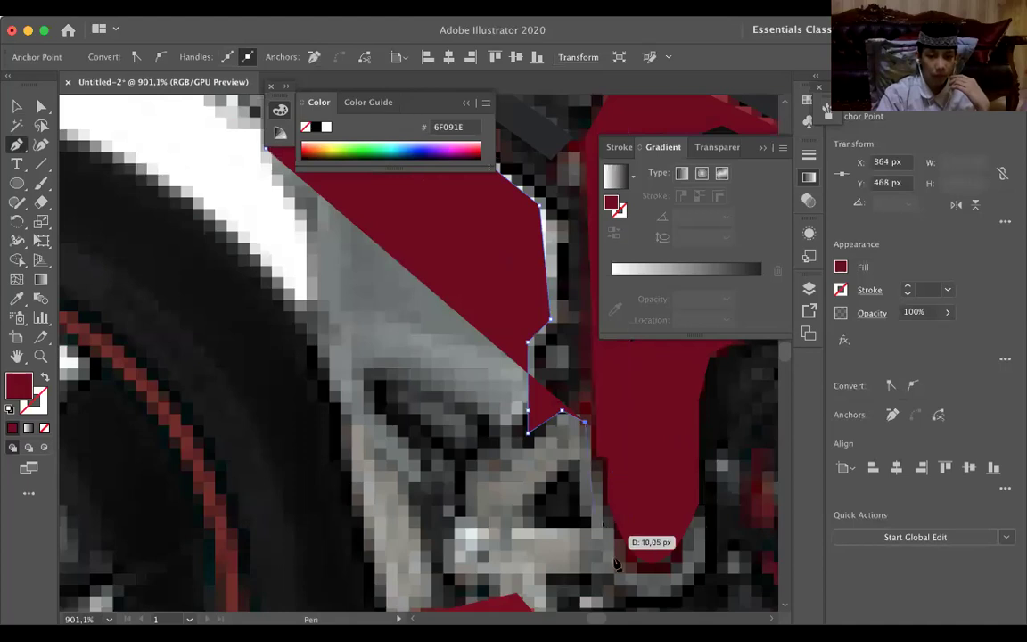
click(608, 525)
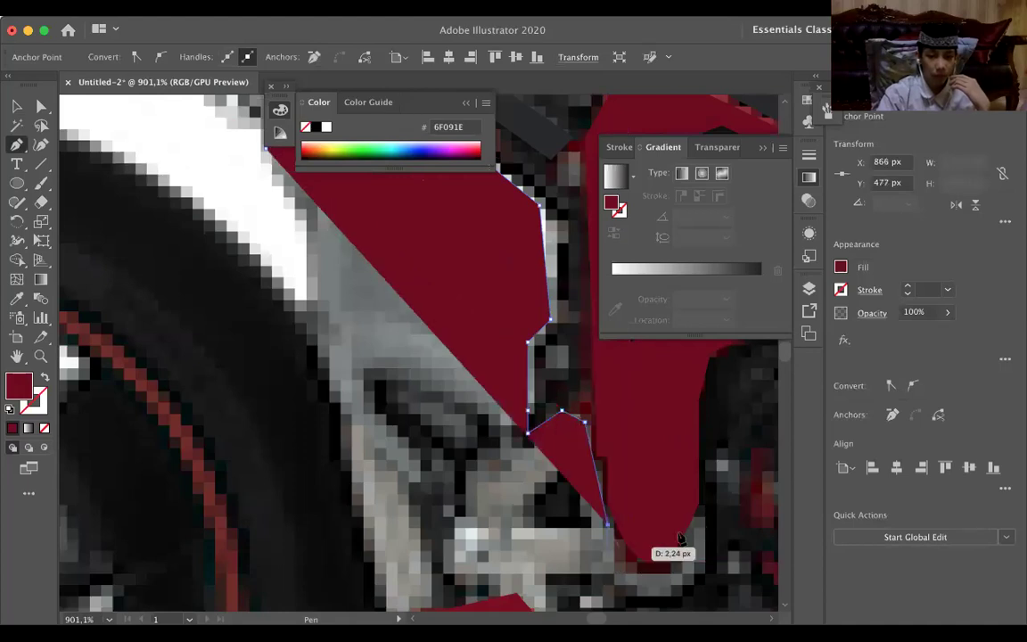
Continue the swingarm path around the curved hook beneath the red frame's lower tip and back to the hook's rear end.
drag(689, 527, 688, 504)
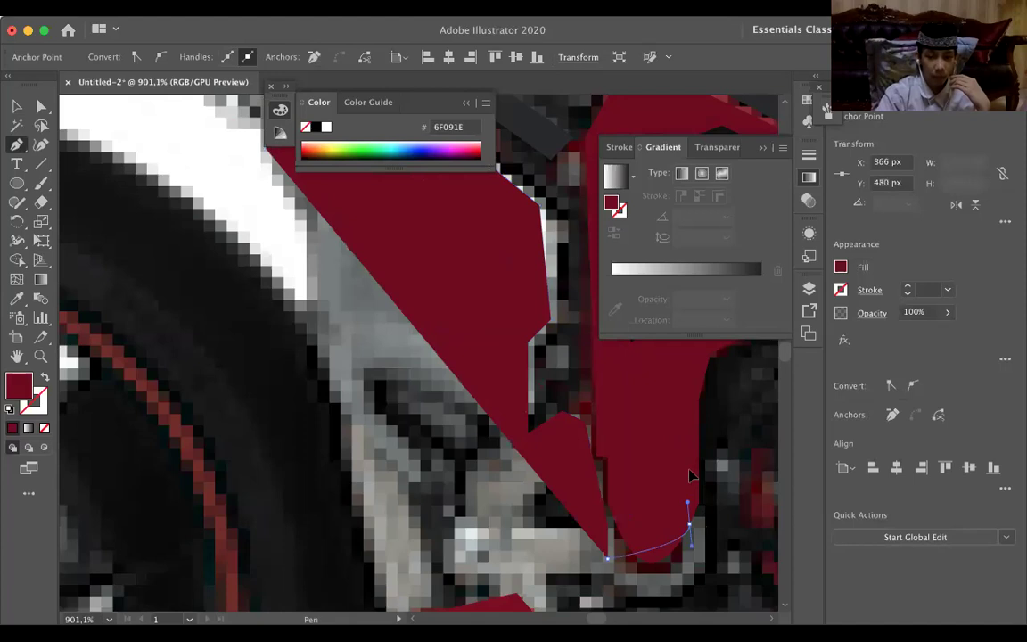
click(691, 525)
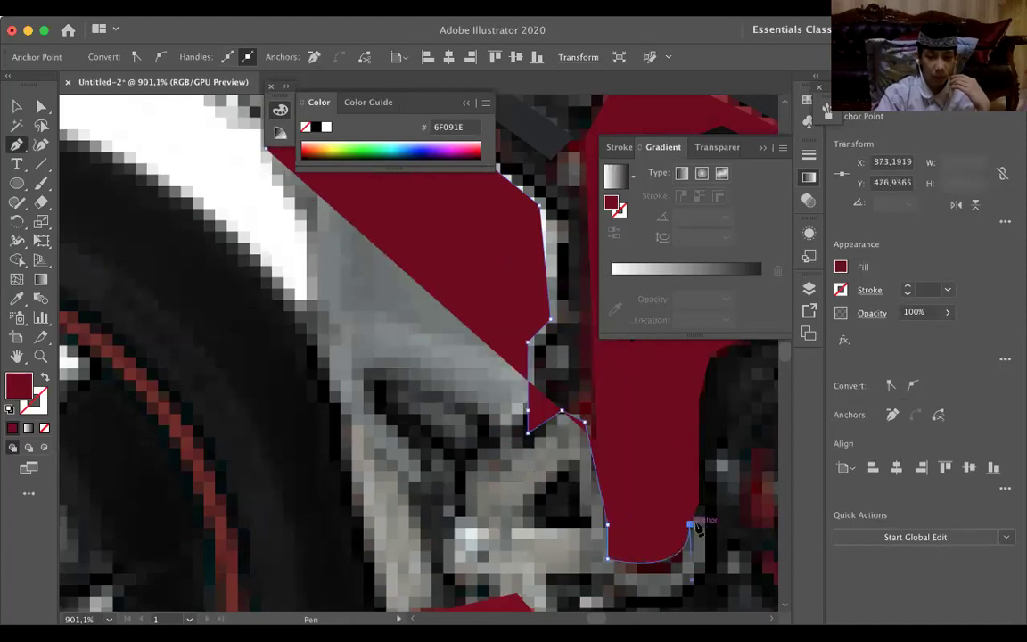
click(709, 515)
click(709, 559)
click(613, 584)
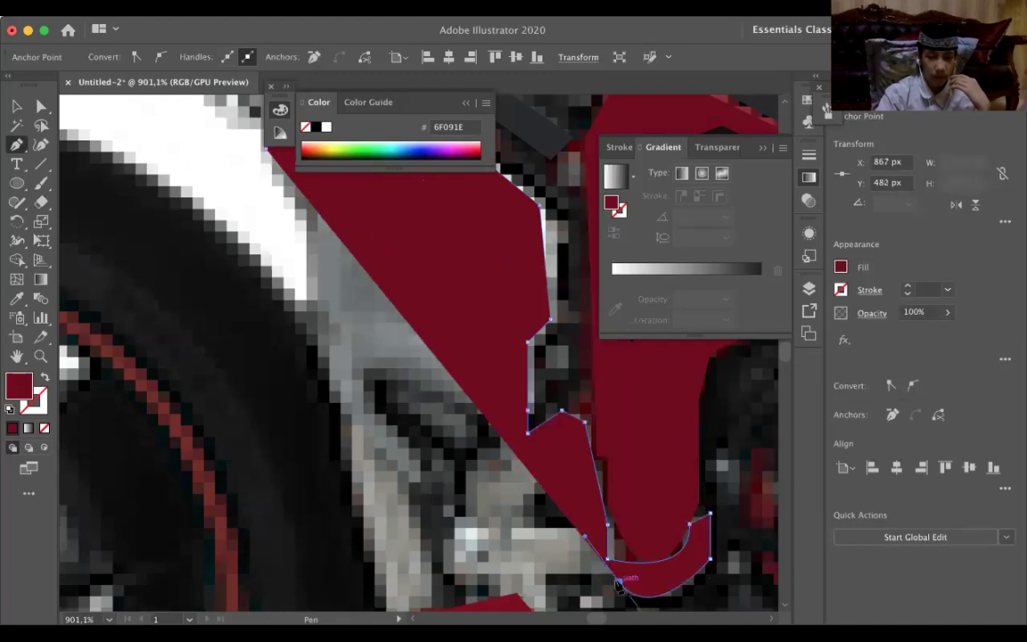
click(608, 570)
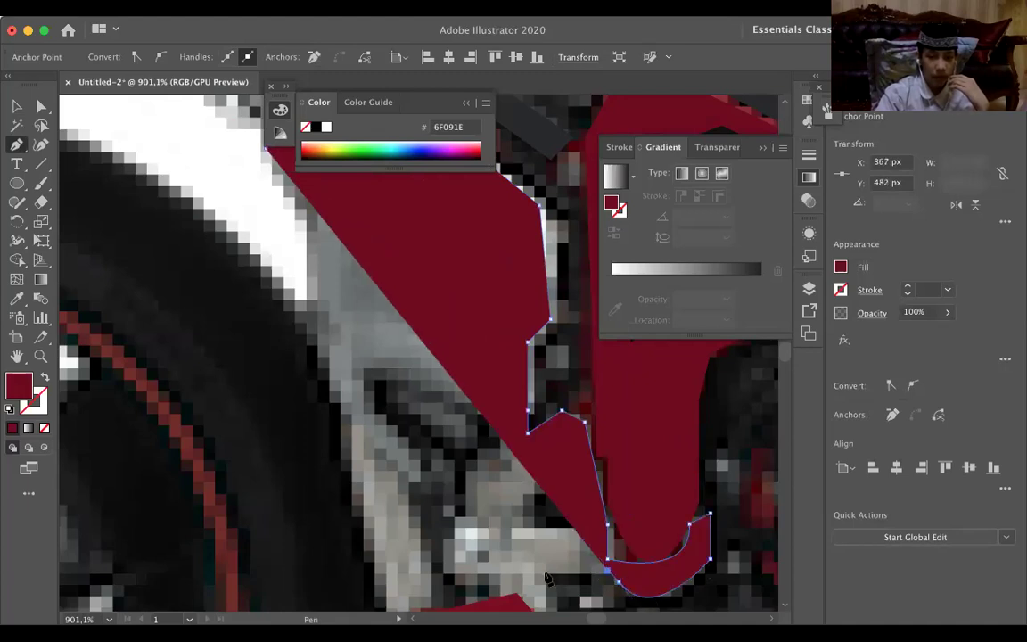
Continue the path along the swingarm's stepped lower edge to the top of the lower red fairing and remove its fill.
scroll(549, 571, down, 3)
drag(553, 547, 509, 544)
scroll(535, 544, down, 1)
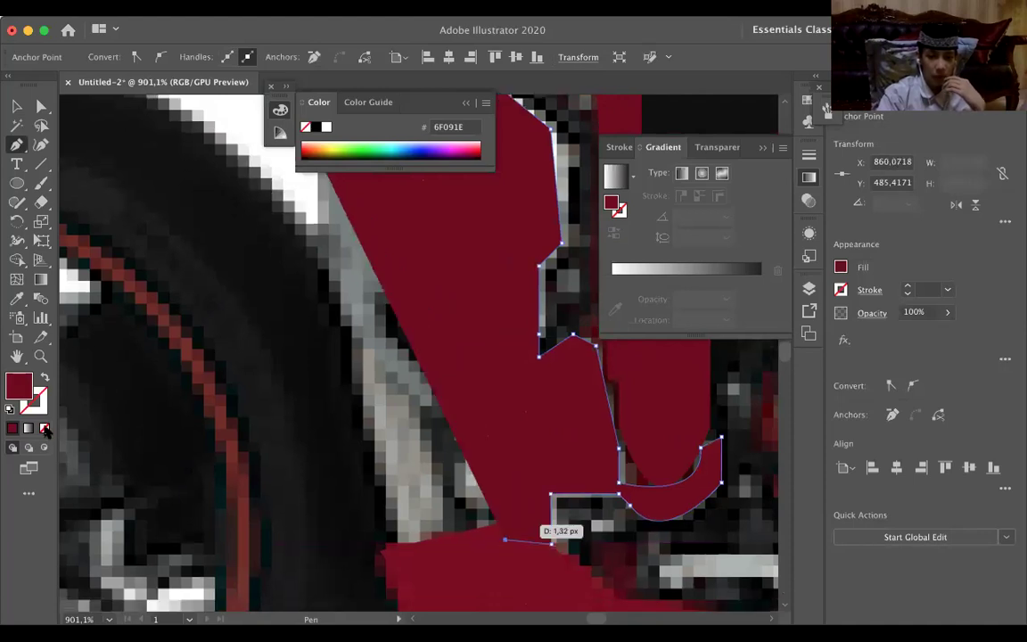
key(slash)
click(505, 493)
drag(483, 500, 463, 462)
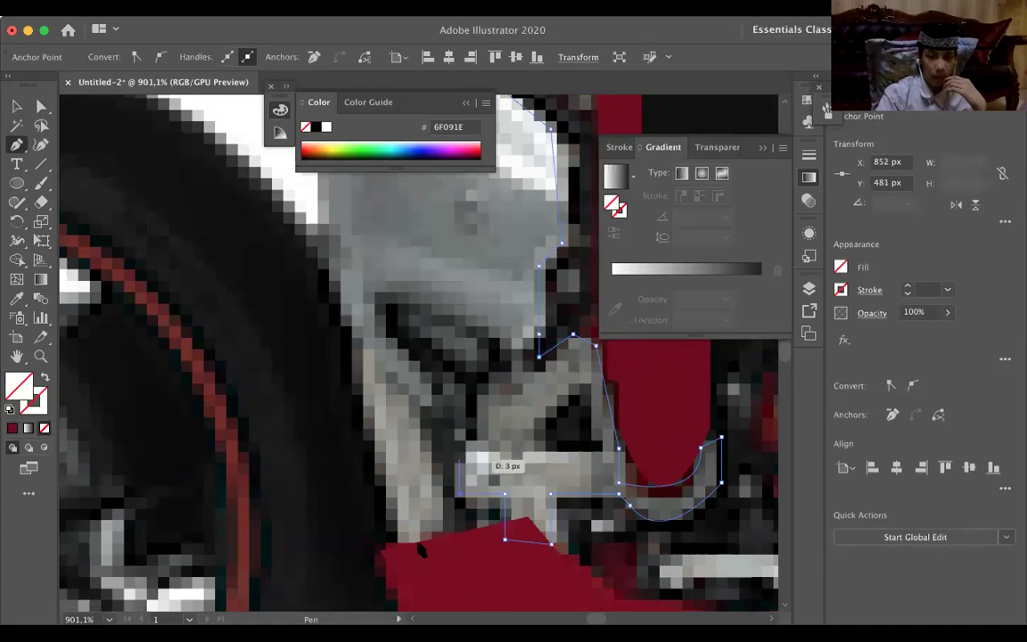
key(super+z)
key(super+z)
Trace the swingarm's bottom rear corner and its rear edge up along the tyre, closing the path at its starting point.
click(393, 546)
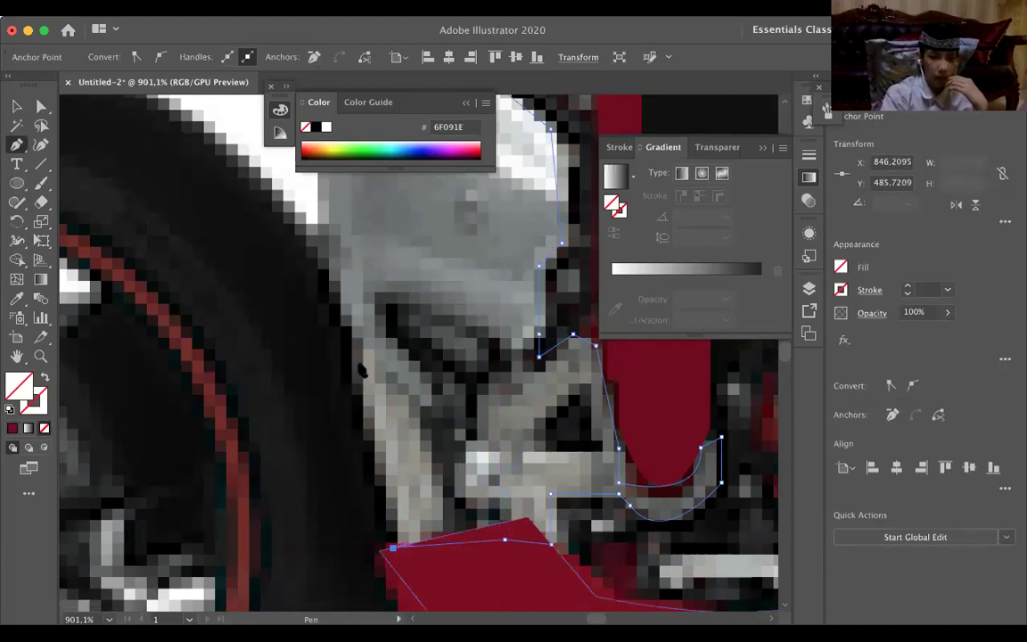
click(356, 368)
scroll(336, 364, up, 3)
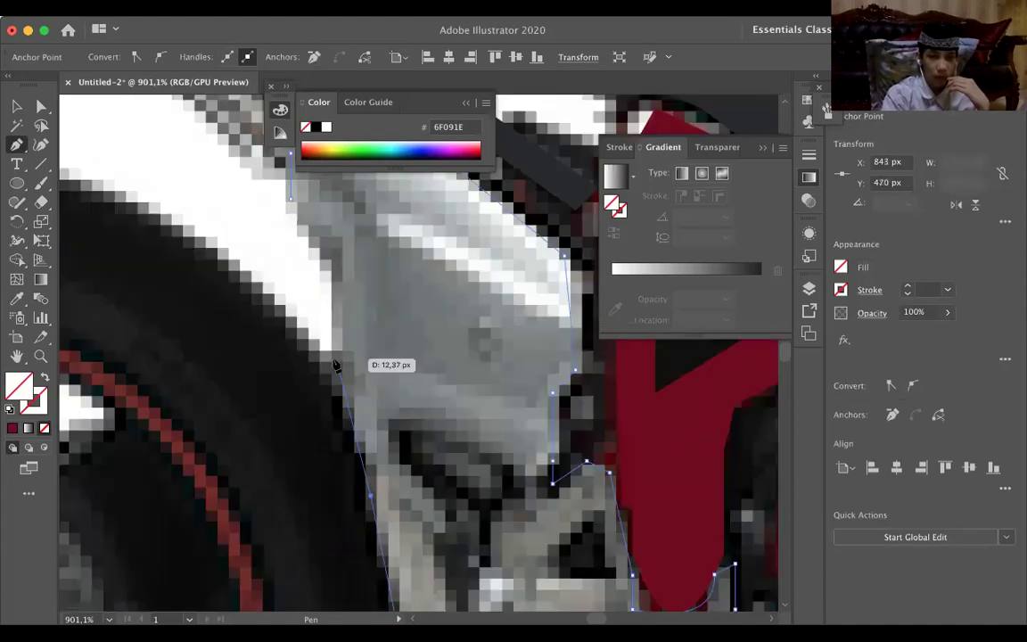
click(336, 358)
scroll(369, 438, up, 4)
click(369, 436)
click(324, 381)
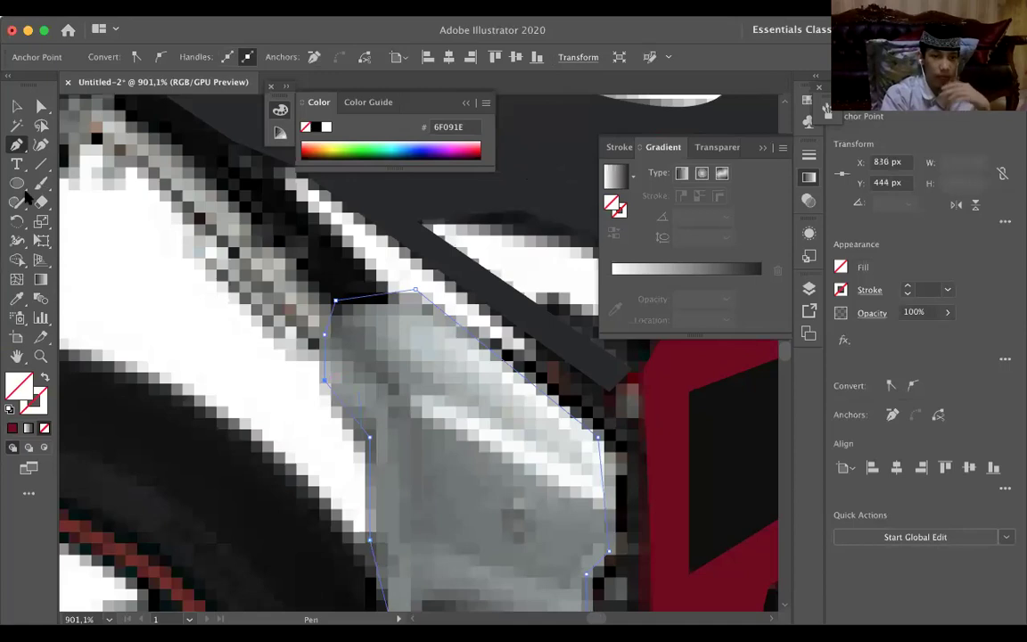
Fill the swingarm shape with the light grey D4D9D8 sampled from the photo, deselect it and show the whole artboard.
key(i)
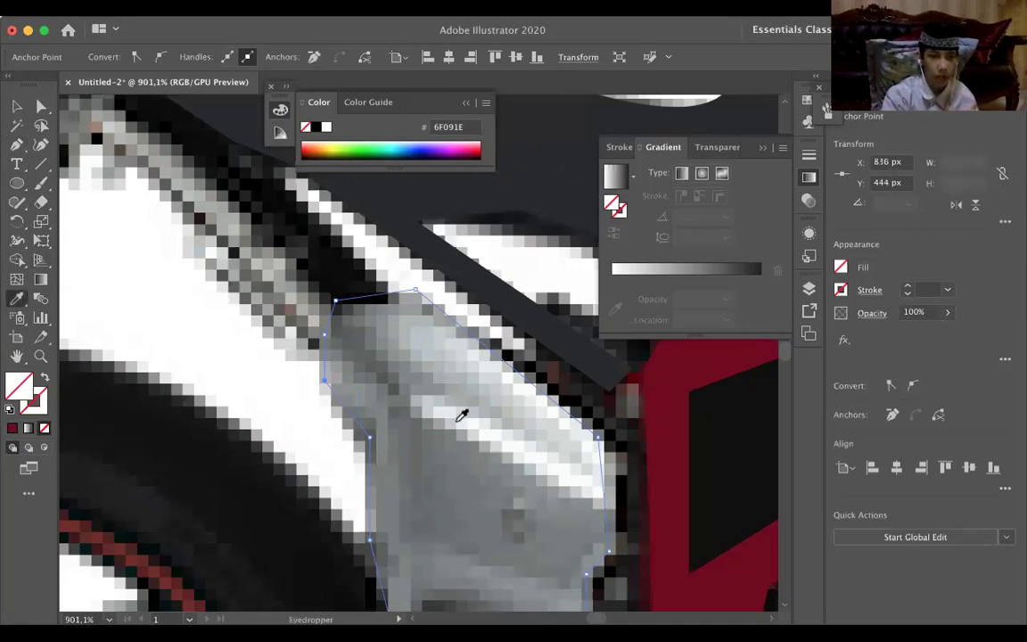
click(410, 380)
key(v)
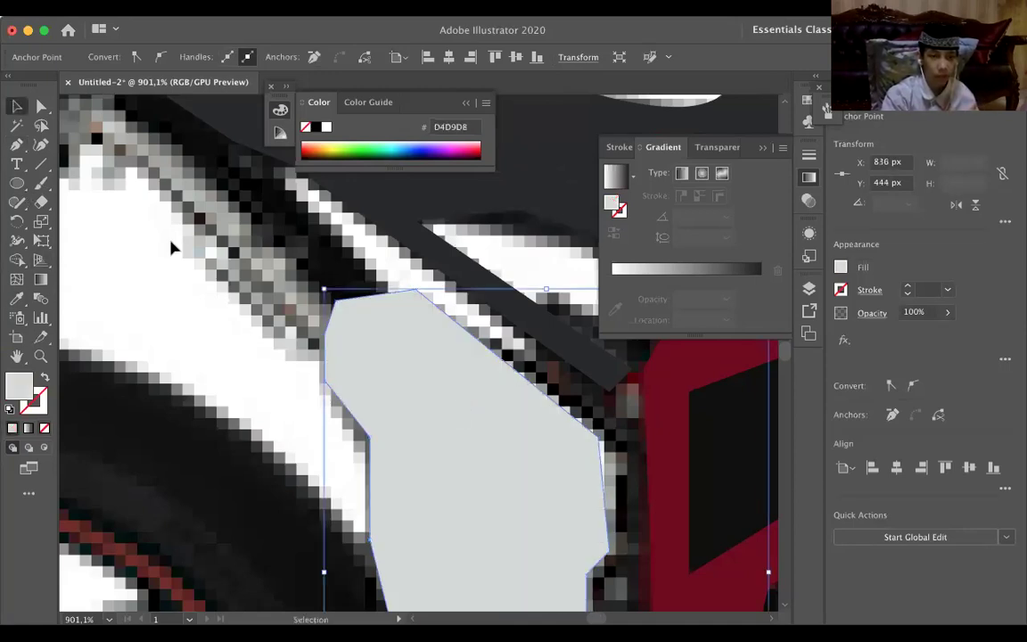
key(super+shift+a)
key(super+0)
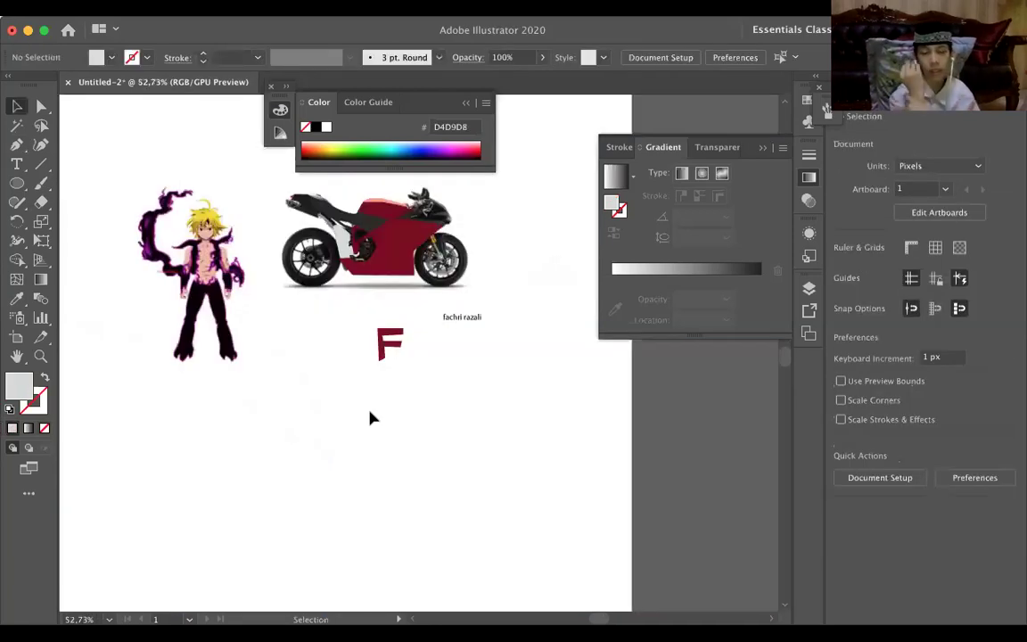